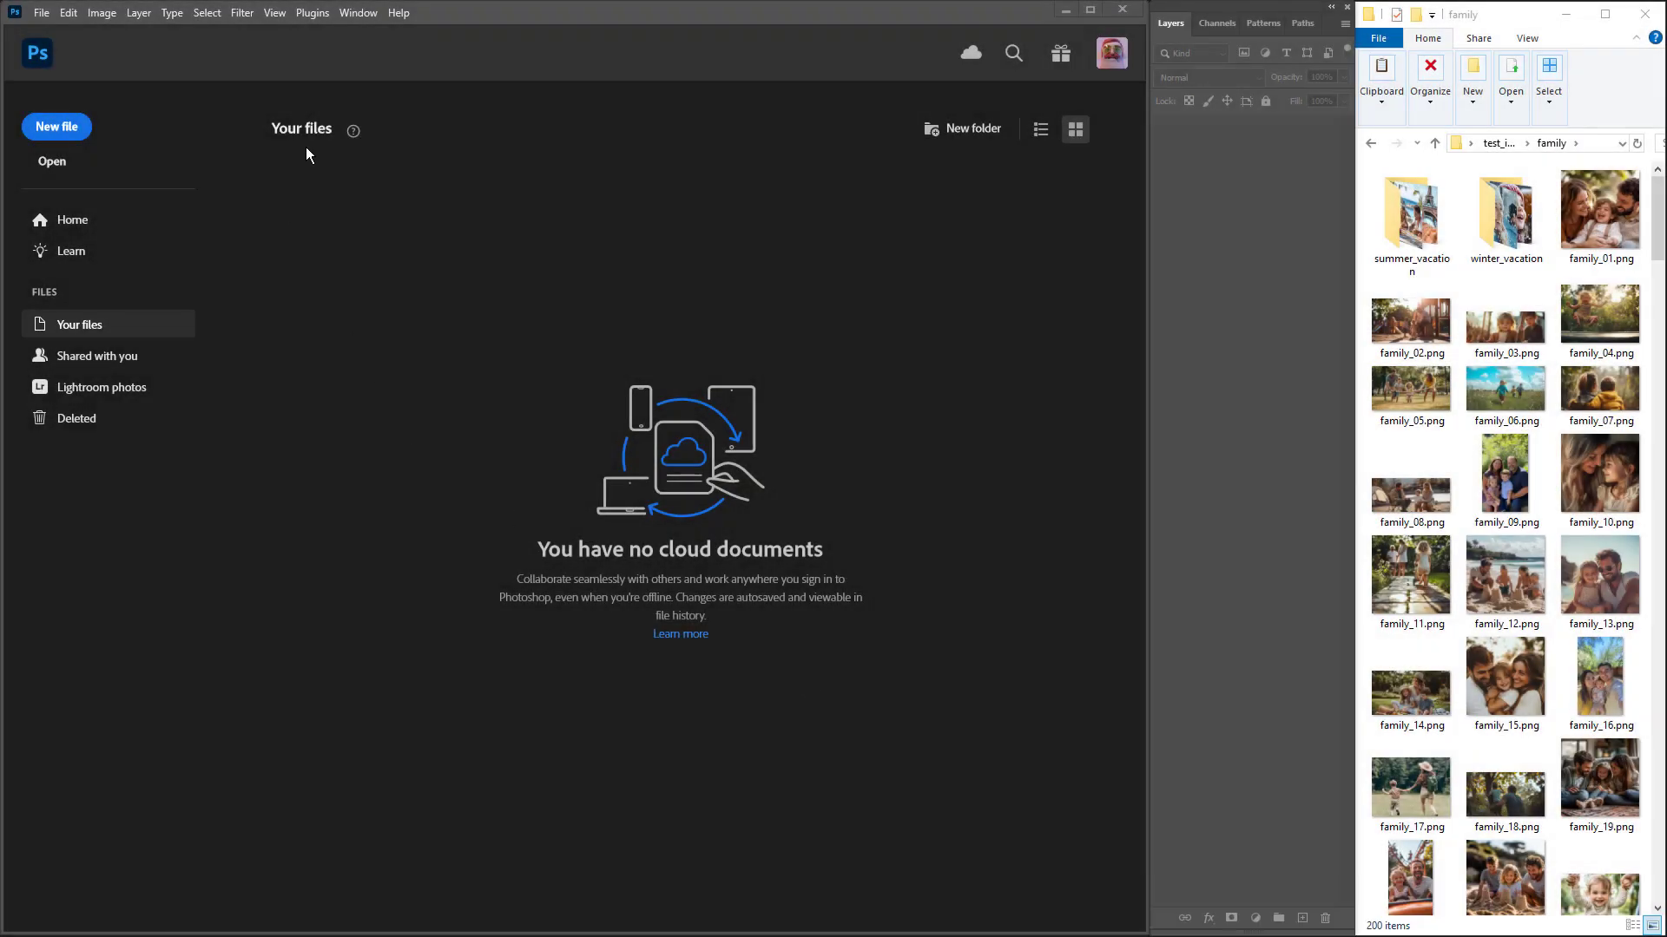
Step: Open the Plugins menu to reach the CollageMaker plugin
left_click(315, 13)
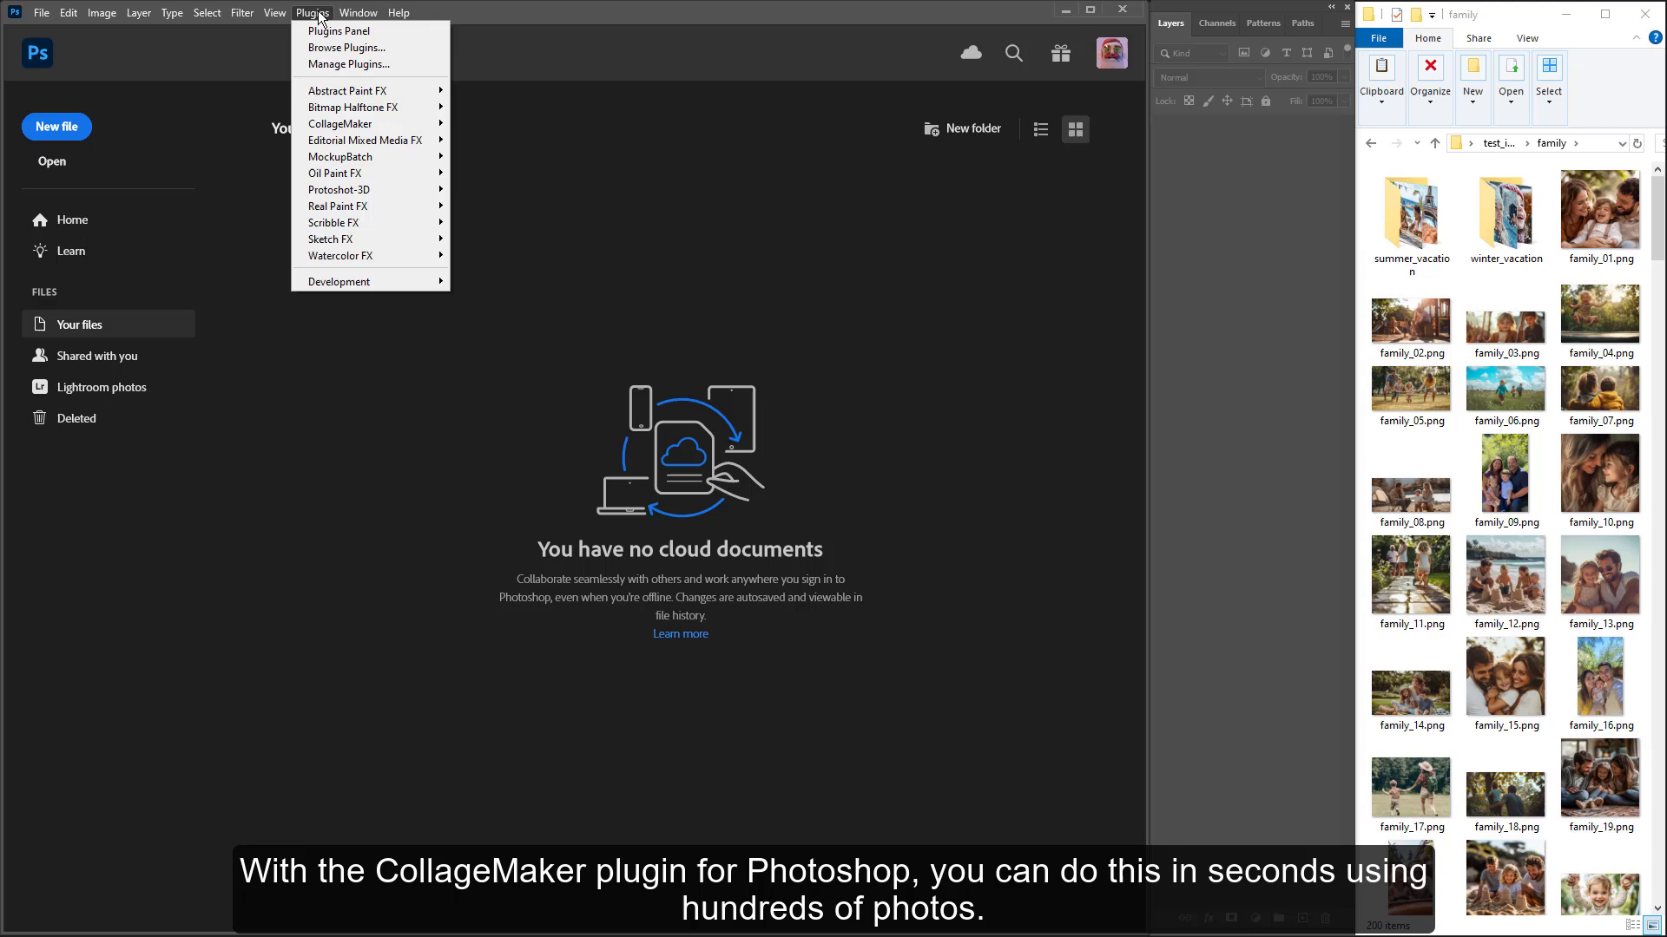
mouse_move(341, 123)
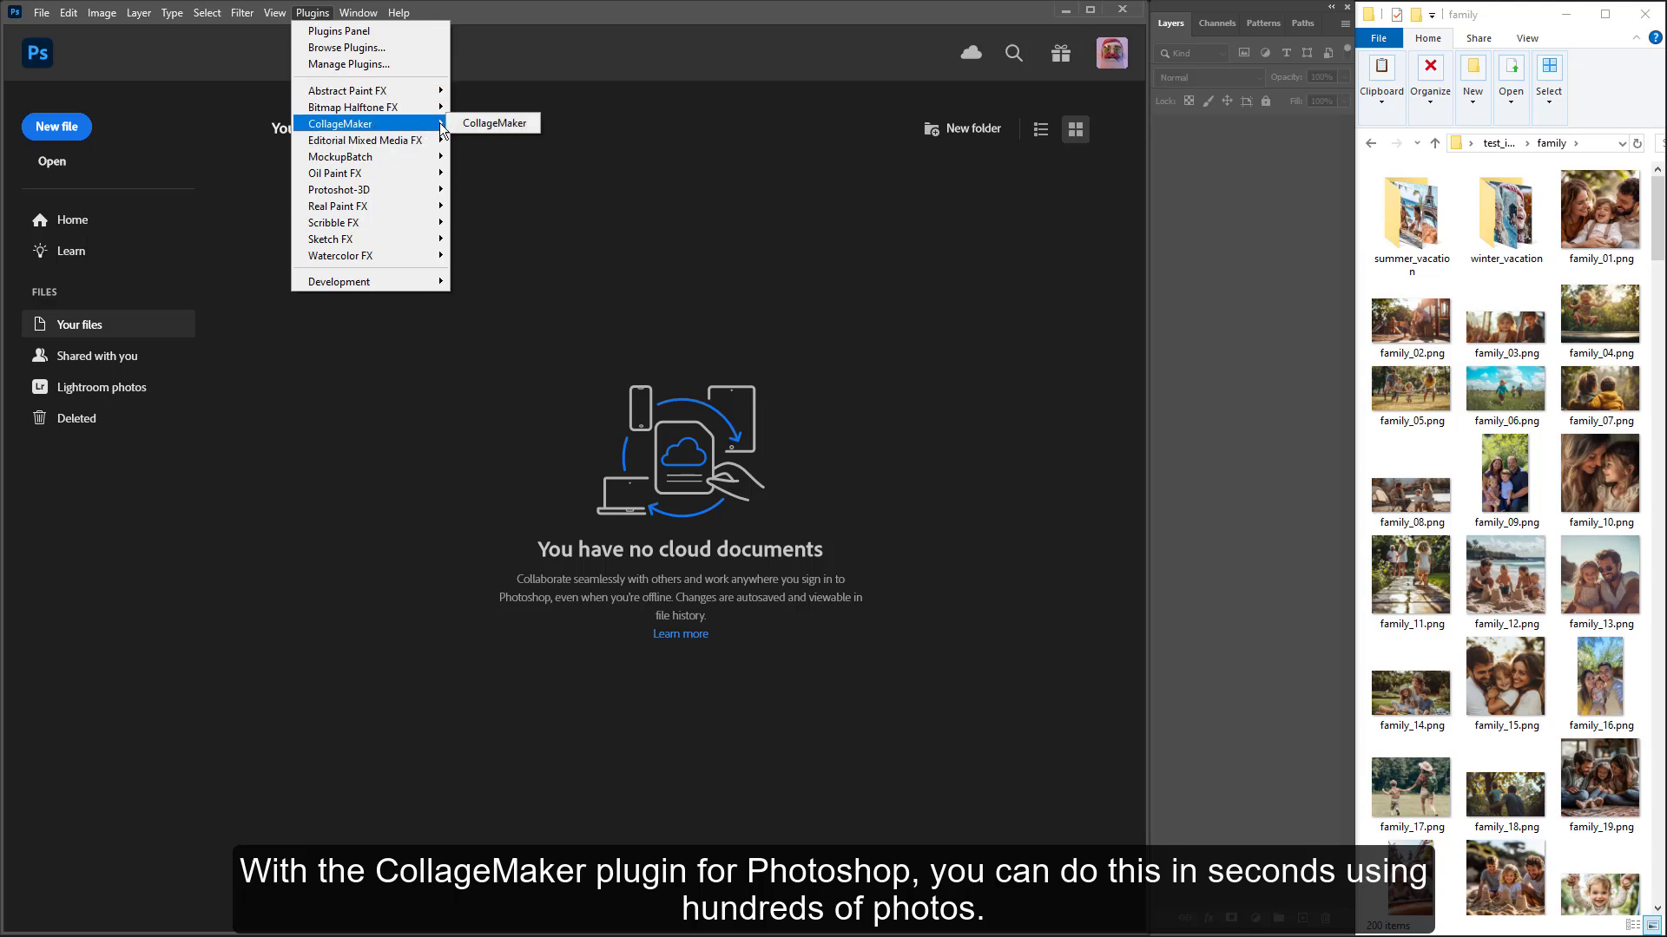
Step: Enter collage width and height, then try the Square (1:1) and Portrait (3:4) presets
left_click(507, 126)
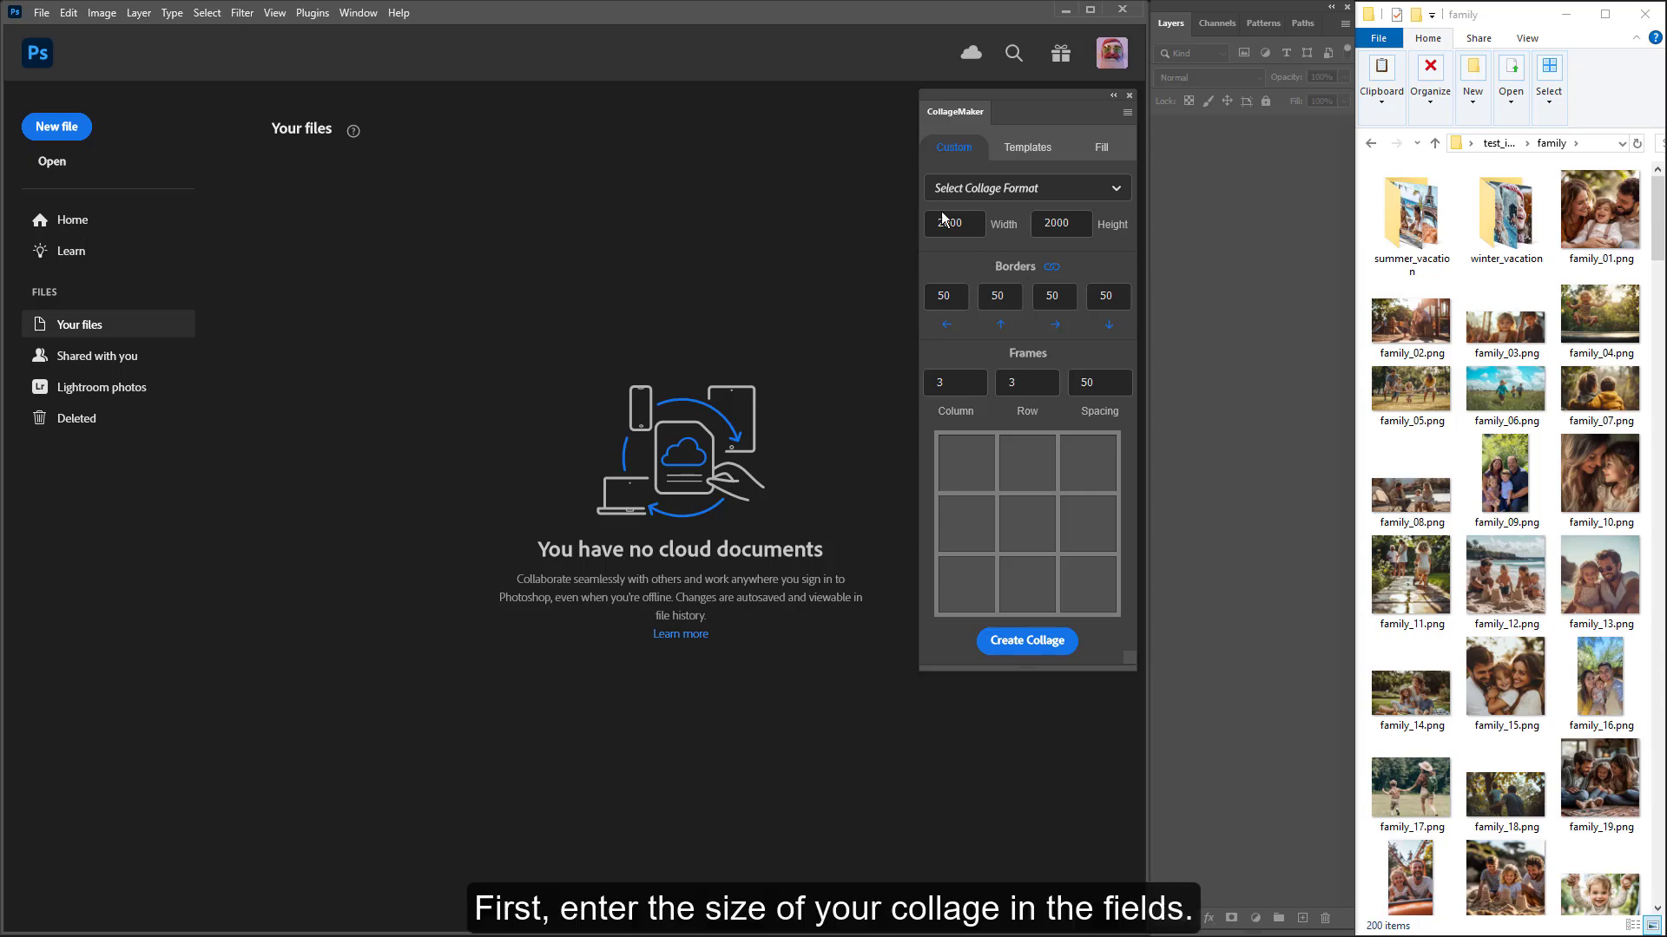
type("1200")
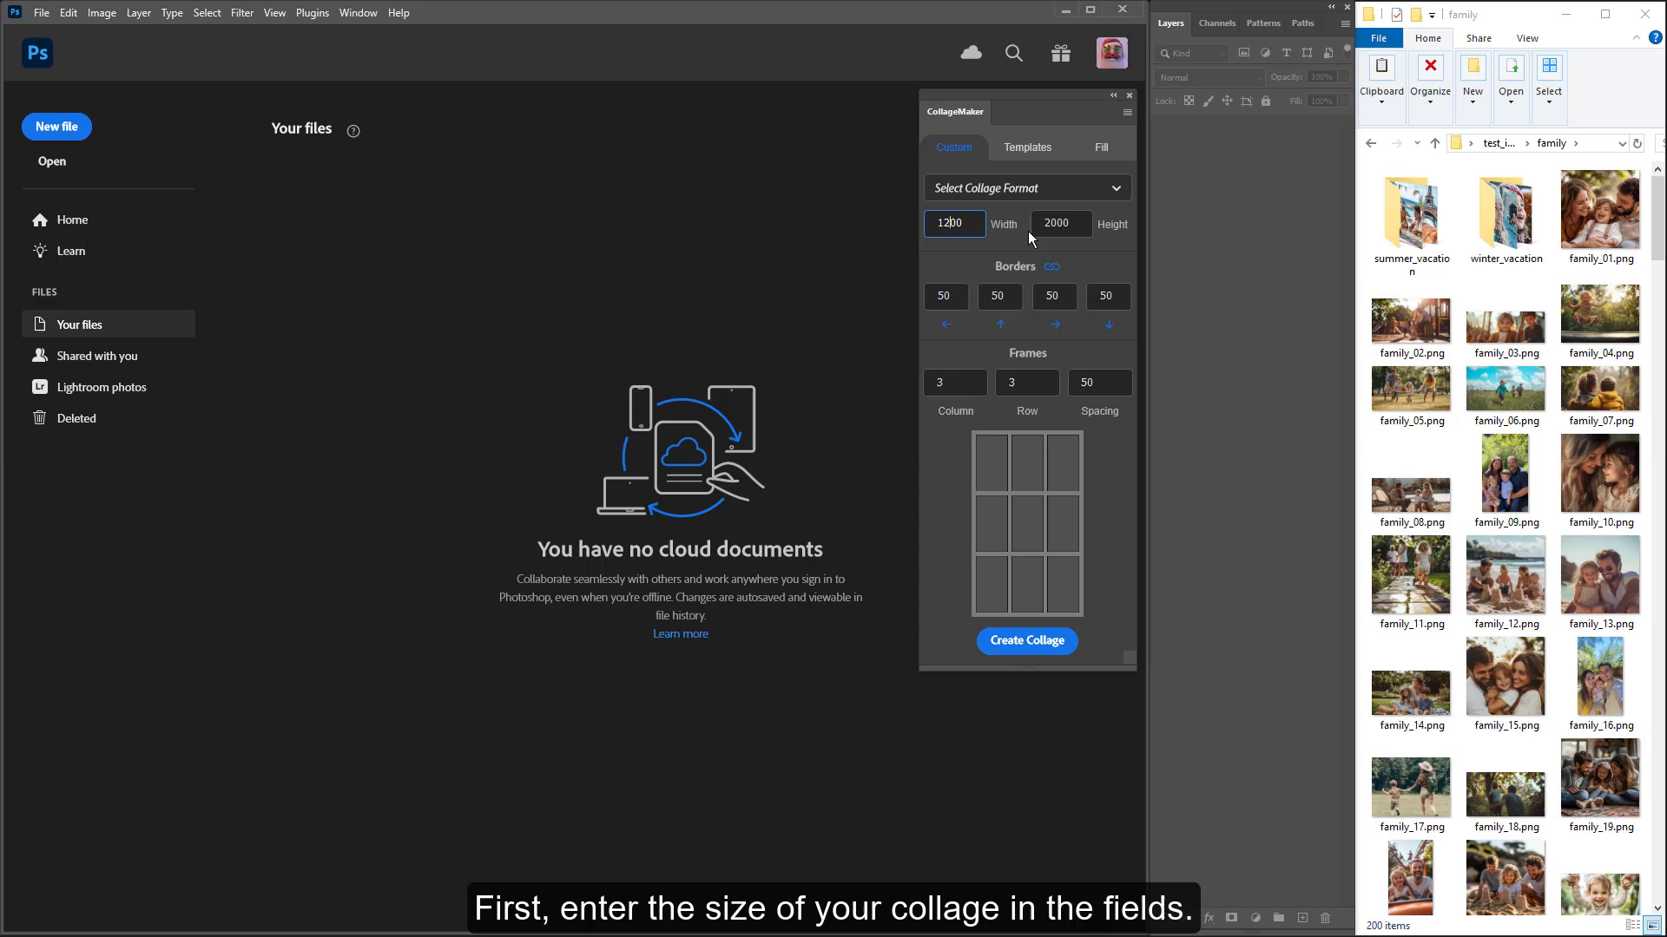
key("Tab")
type("1800")
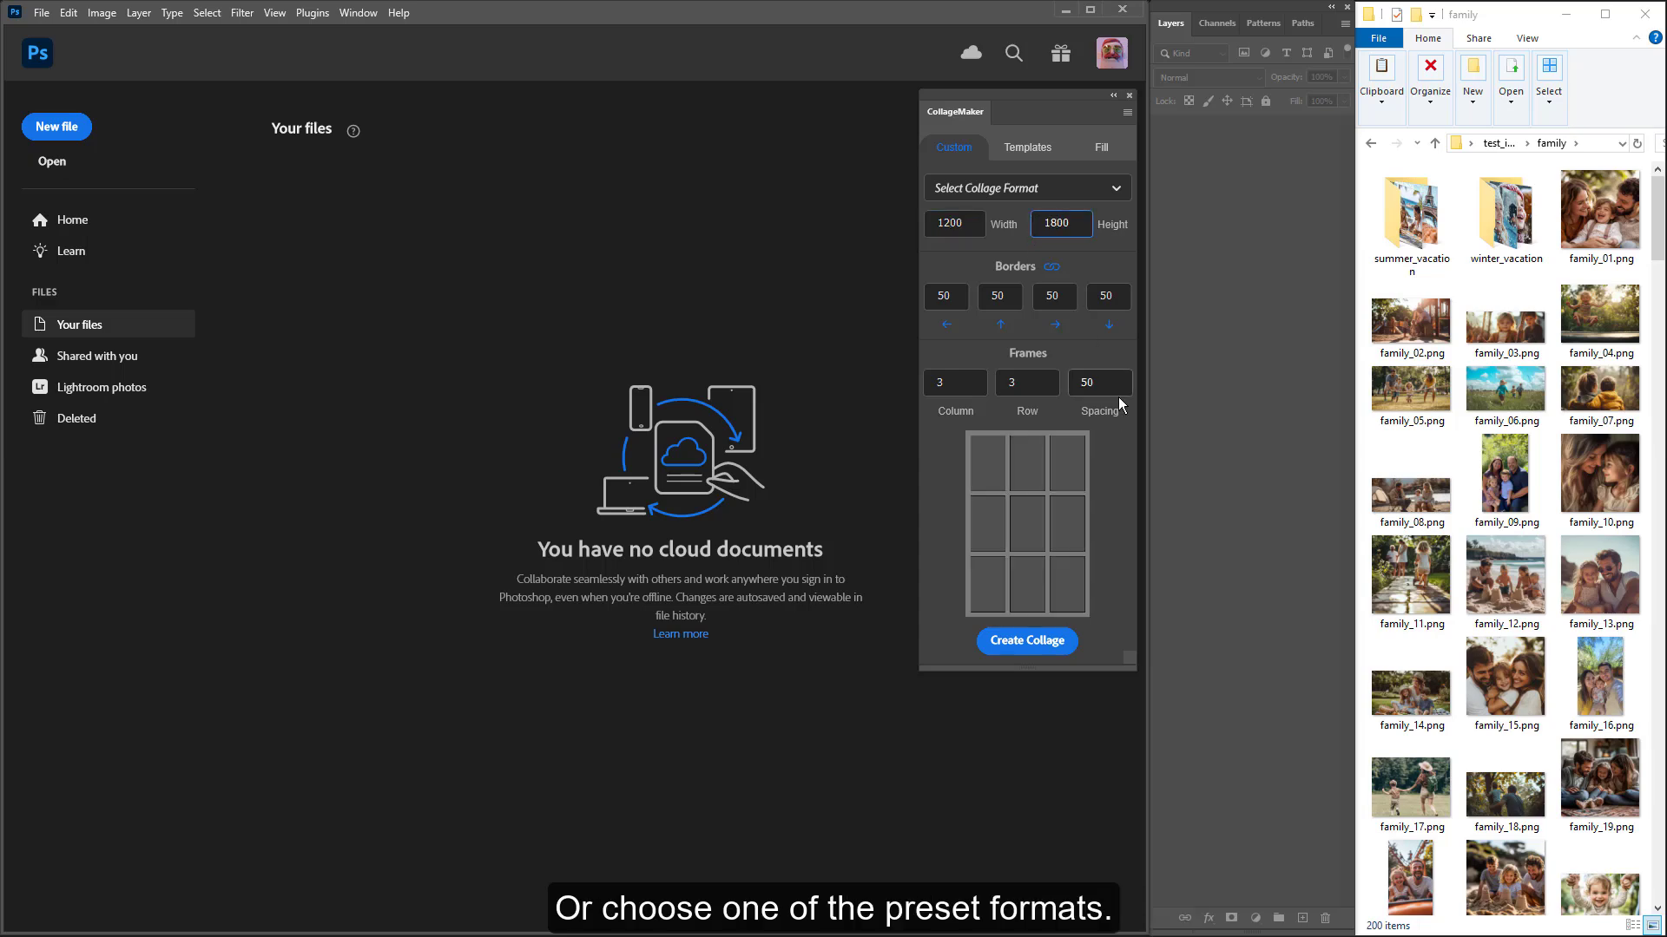
left_click(984, 189)
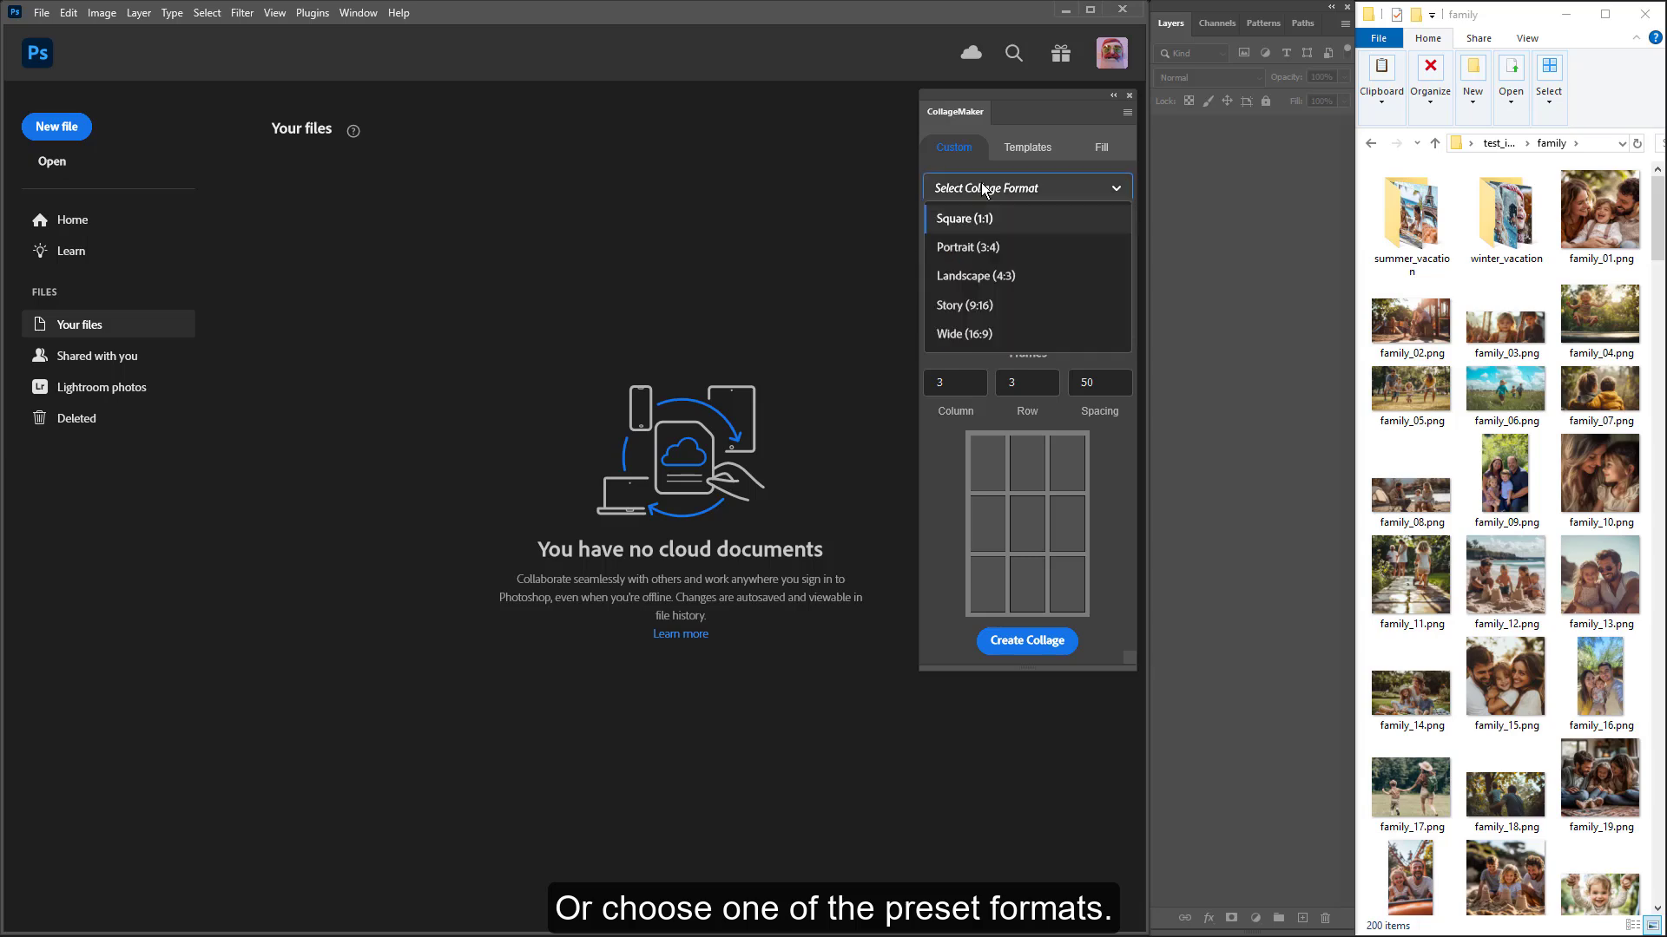
left_click(991, 223)
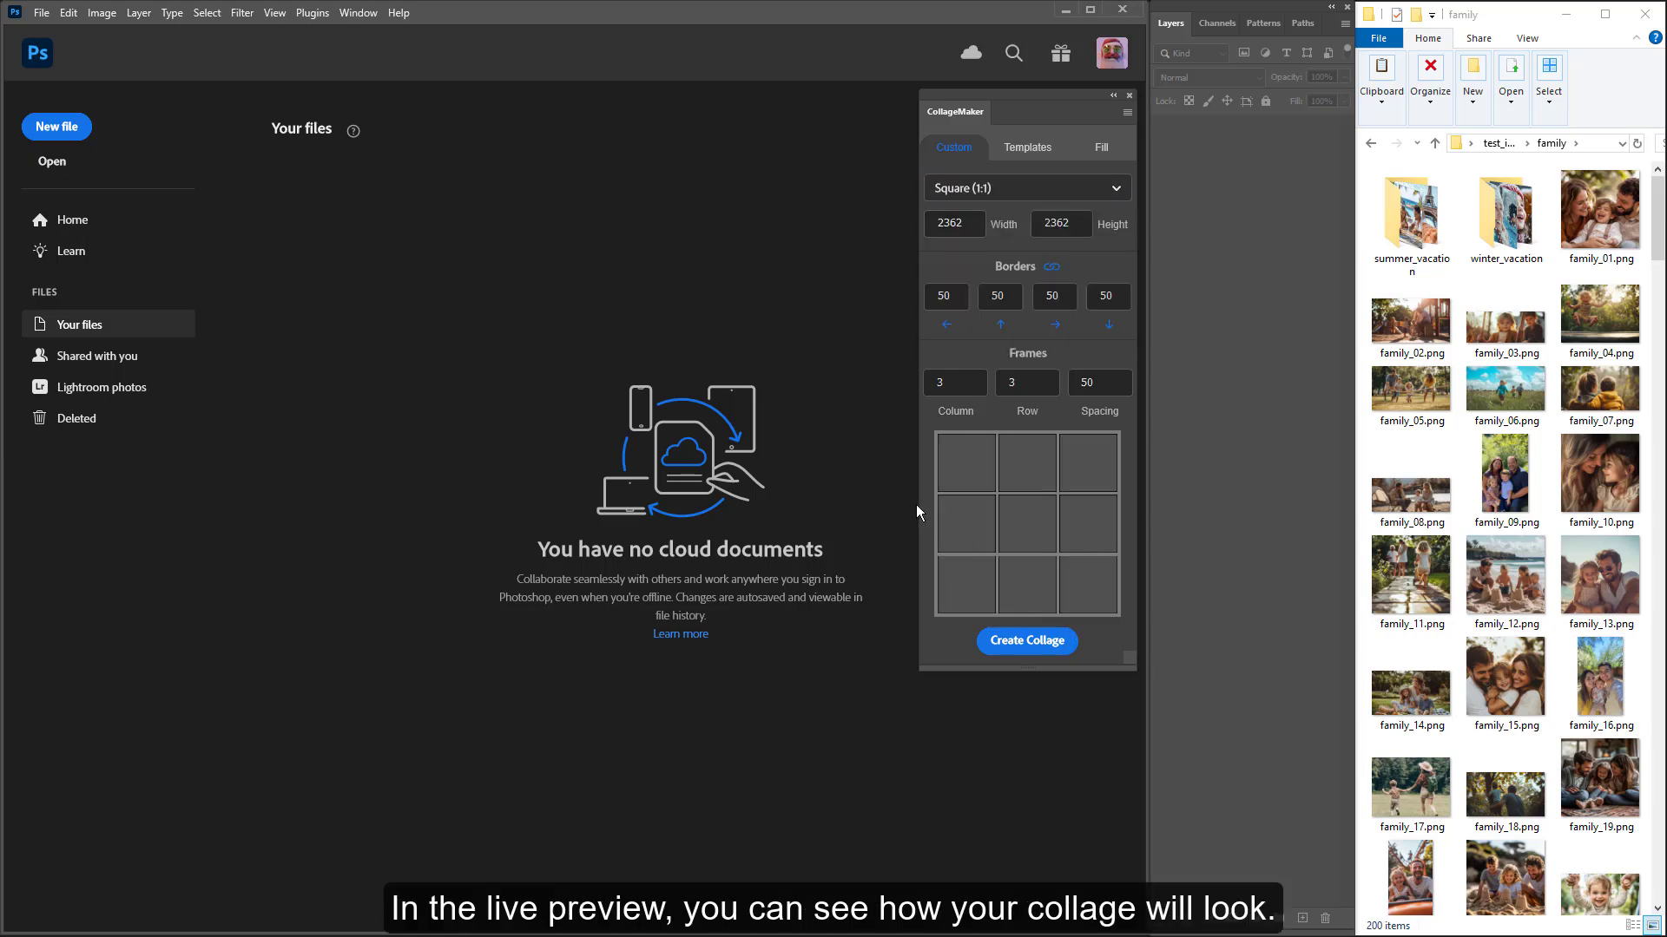
left_click(990, 190)
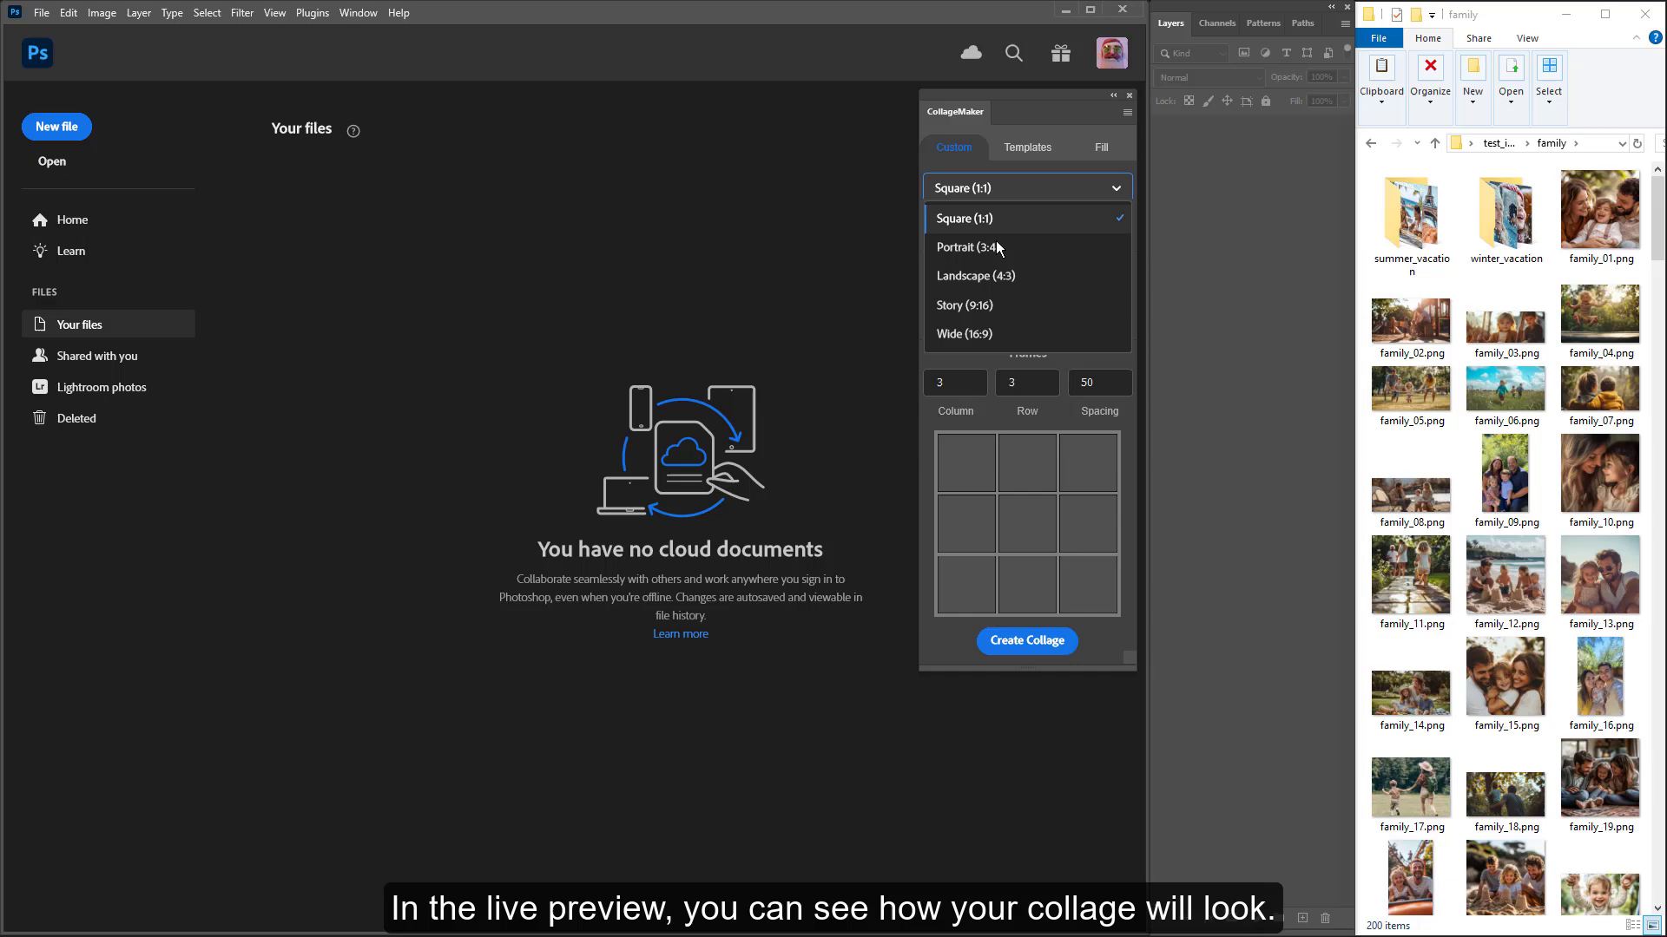
left_click(996, 245)
Step: Try Landscape, Story and Wide presets, settling on Portrait (3:4) at 2362×3000
left_click(1023, 187)
left_click(1006, 272)
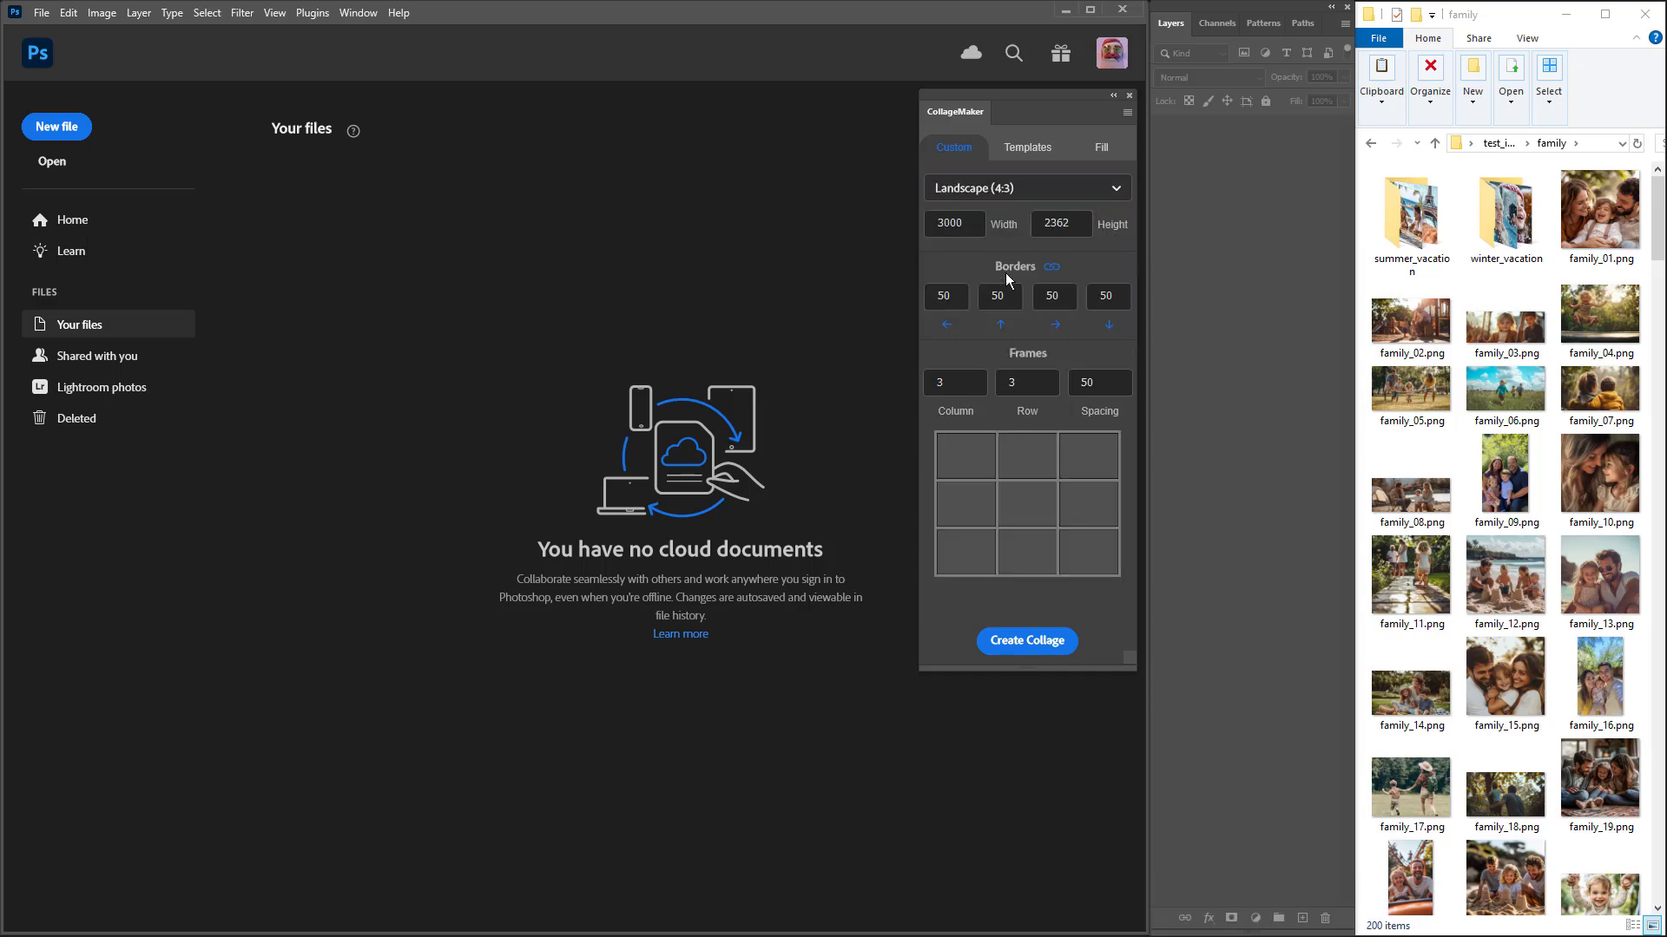
left_click(1035, 190)
left_click(1033, 302)
left_click(1028, 193)
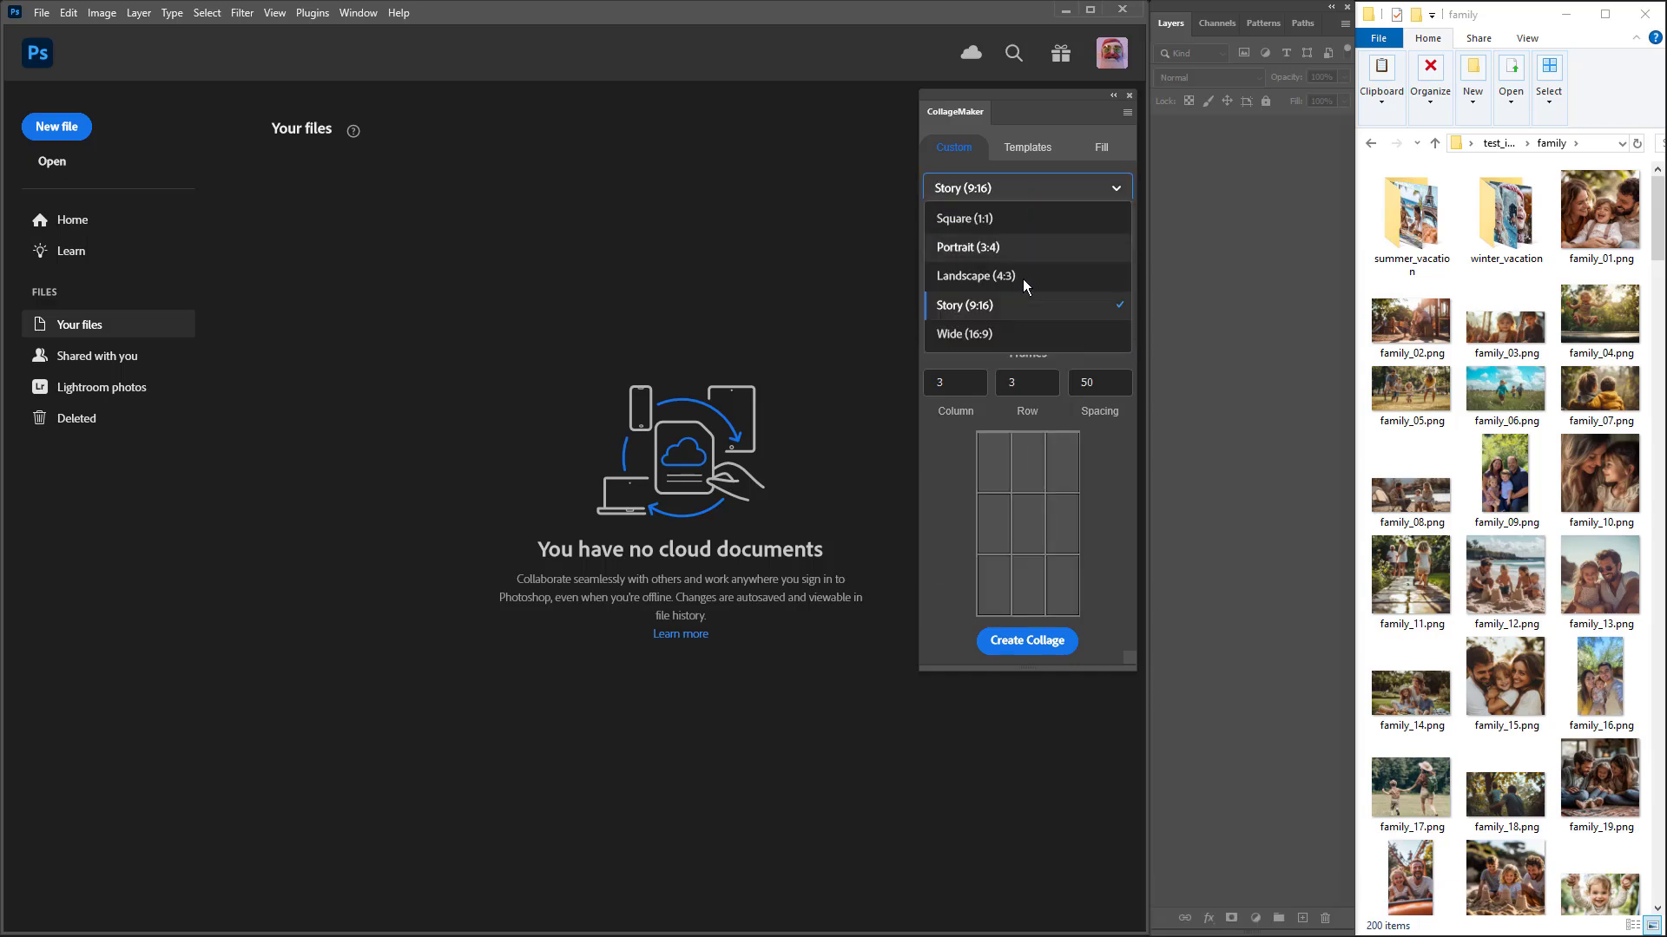
left_click(1023, 335)
left_click(1025, 191)
left_click(1017, 240)
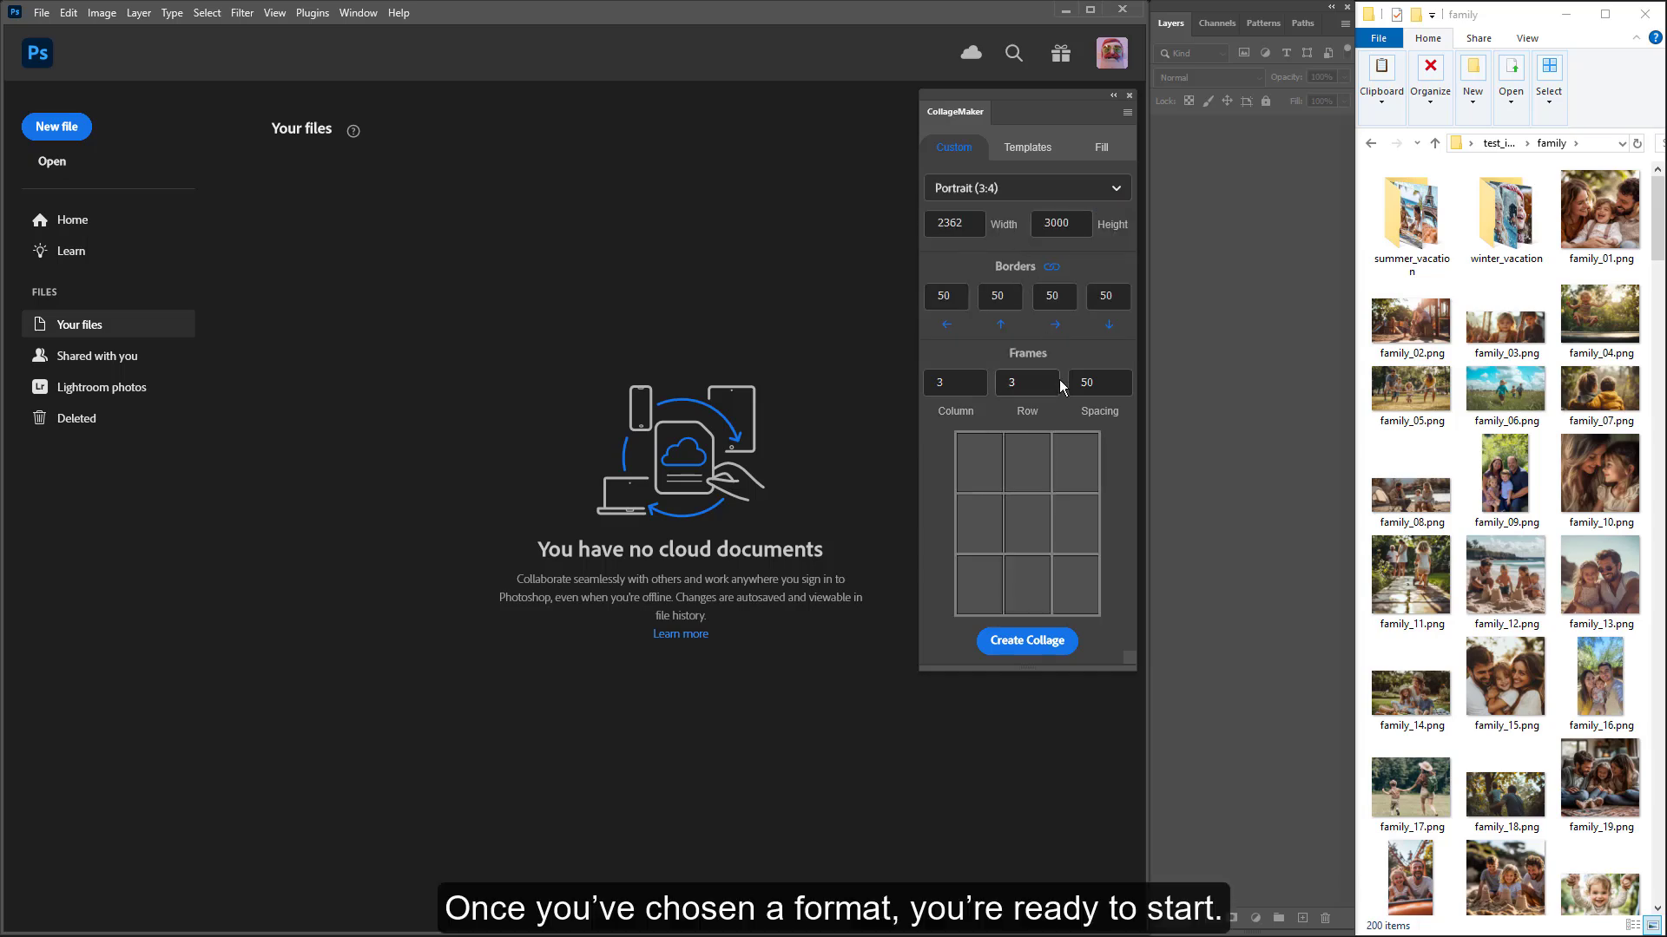
Step: Create the 3×3 frame collage, then set borders 150, spacing 25, 6 columns and 7 rows
left_click(1027, 641)
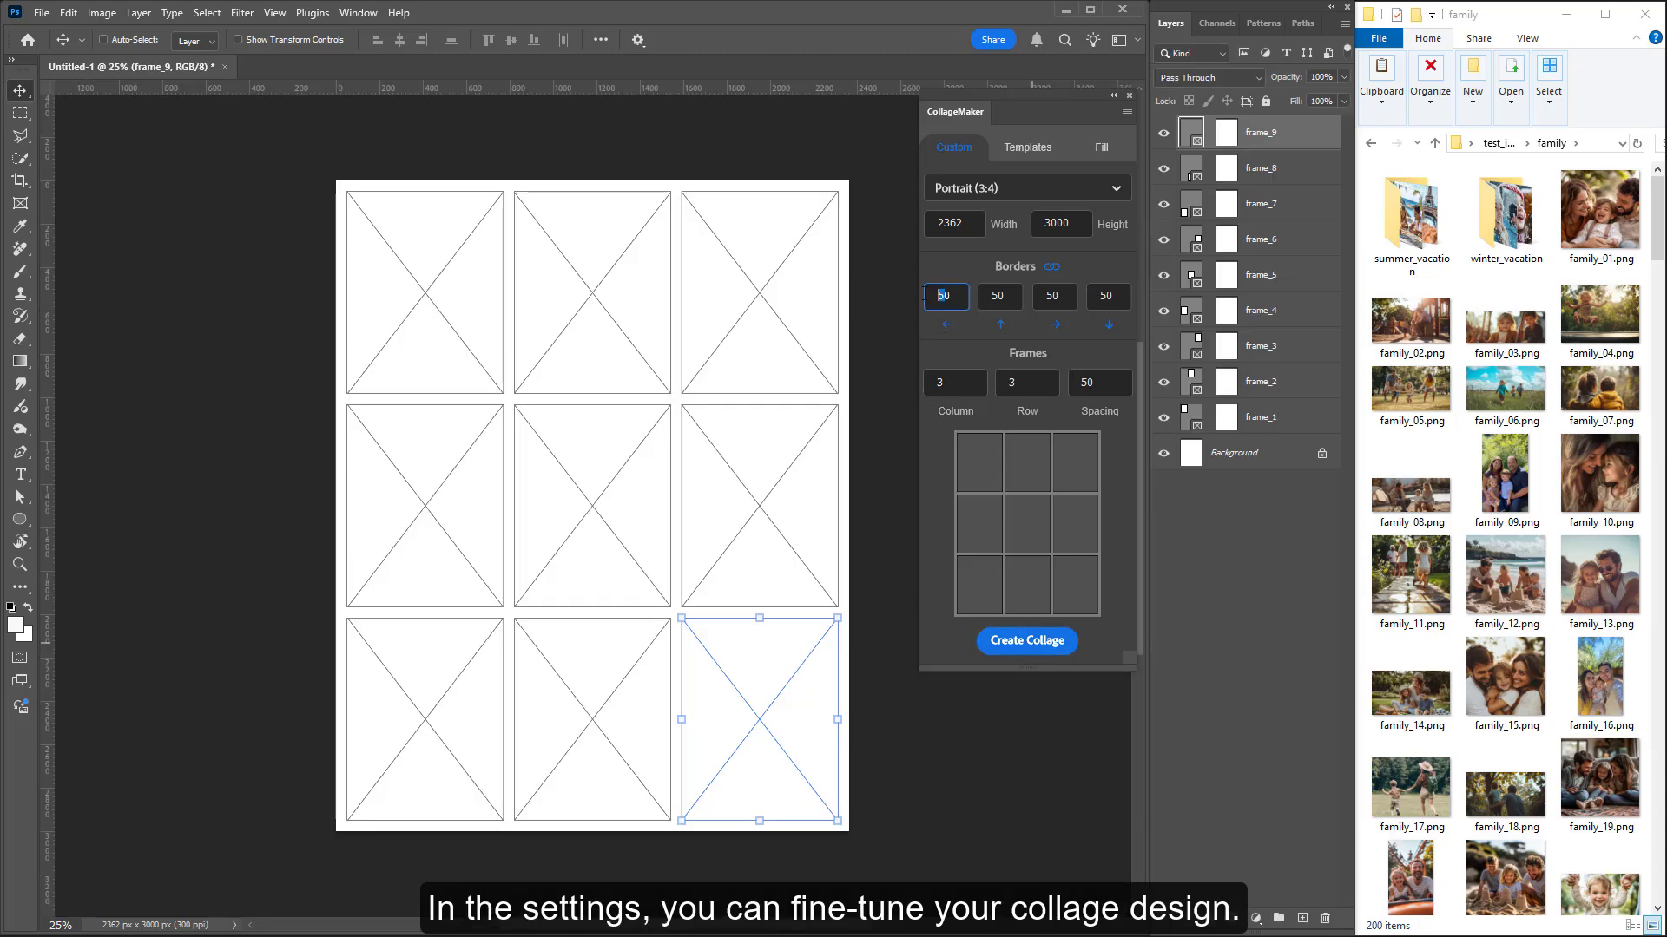
type("15")
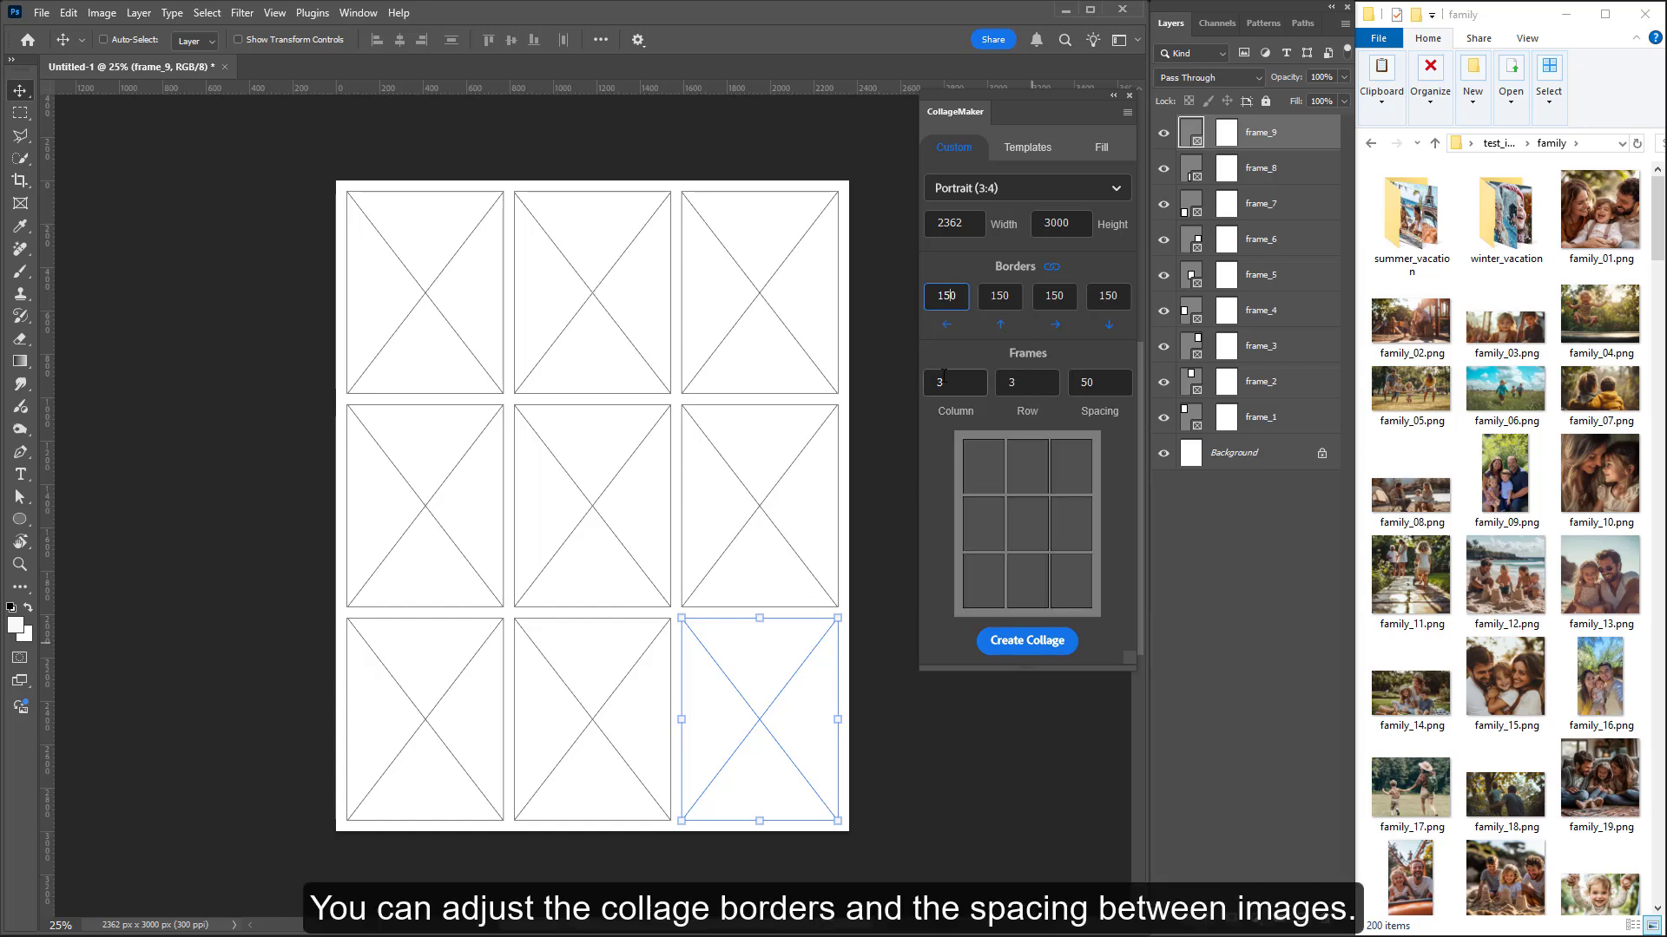
double_click(1091, 379)
type("25")
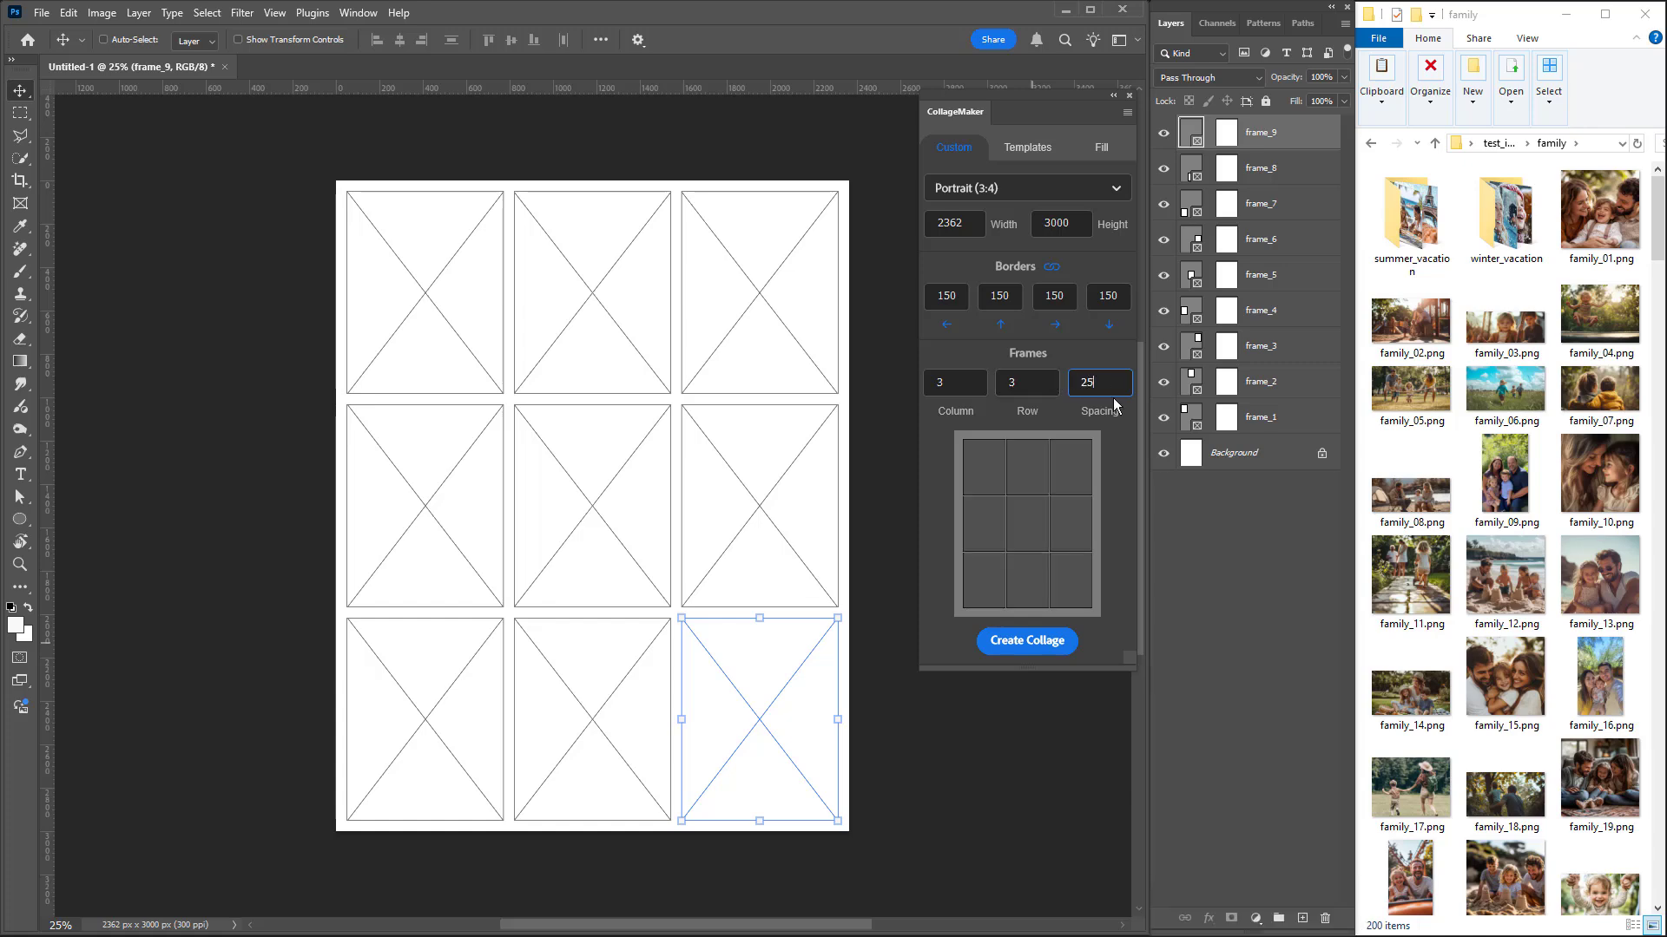
double_click(948, 379)
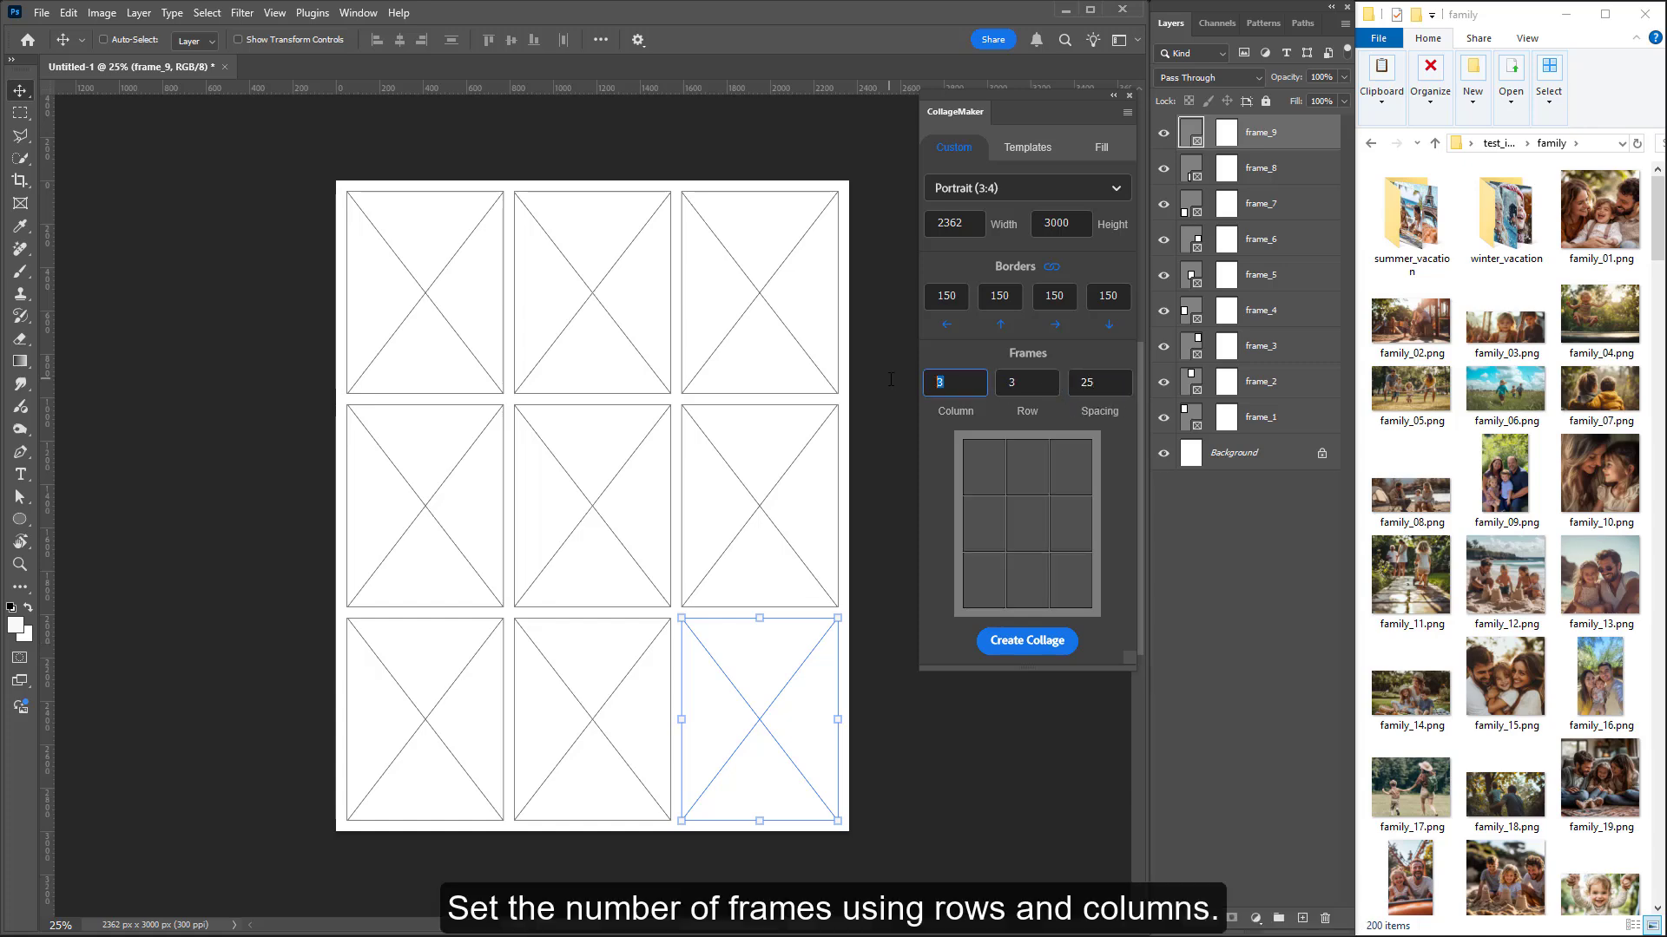
type("6")
key("Tab")
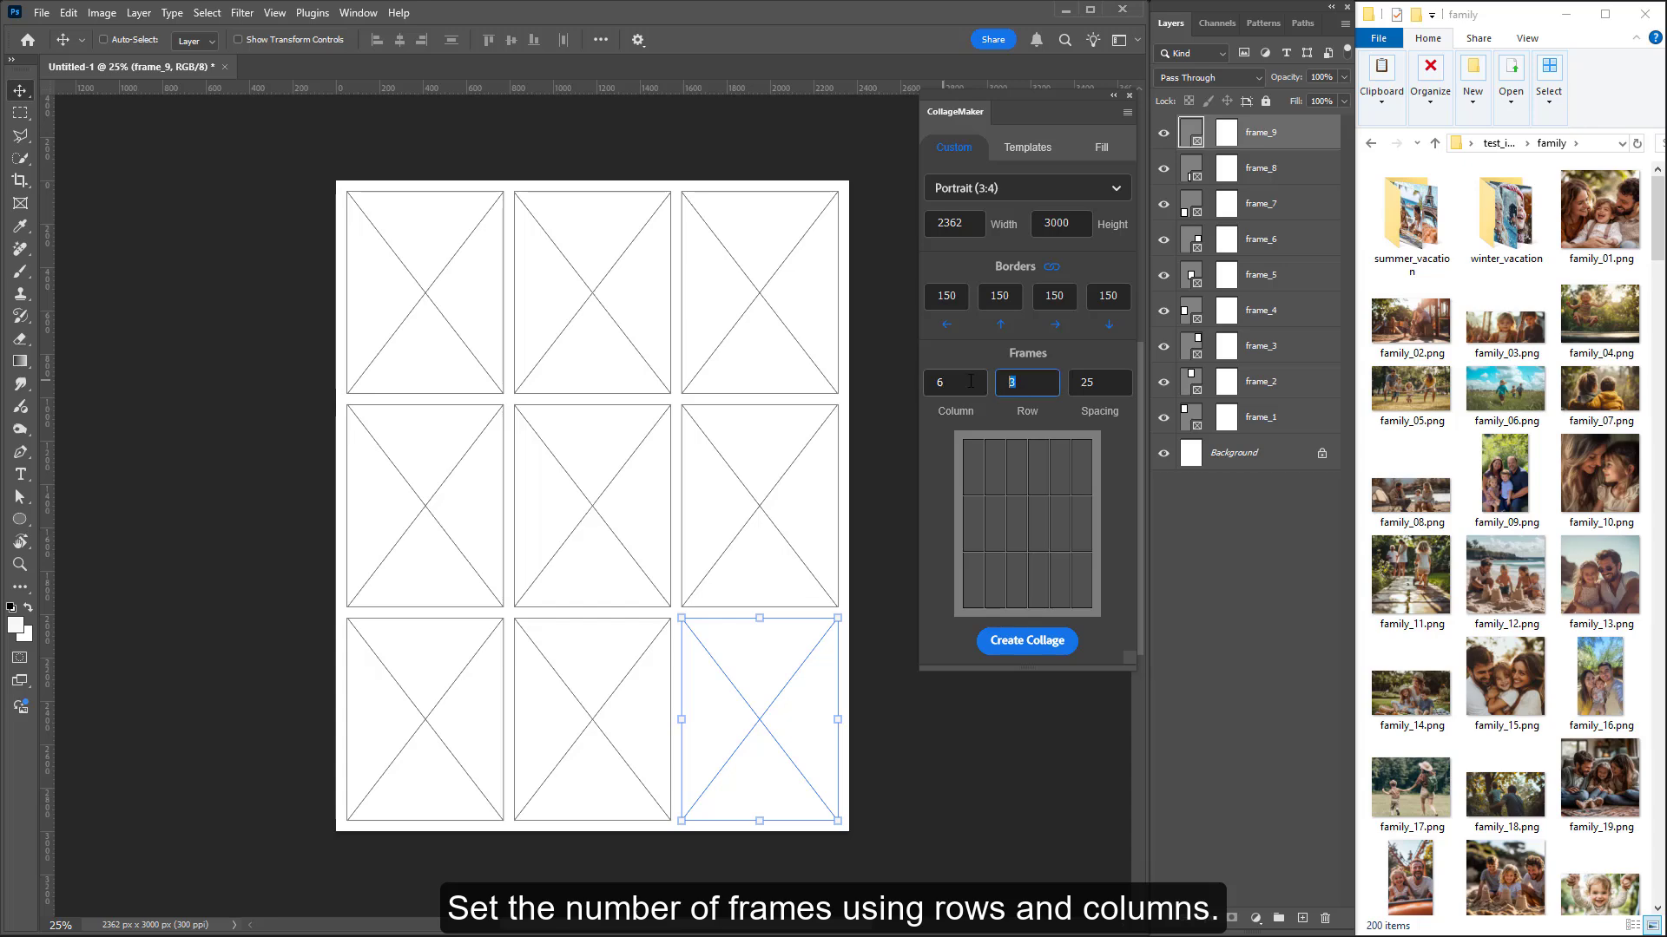
type("7")
Step: Create the 6×7 frame collage, then another with a 500-pixel bottom border, and show the Fill options
left_click(1034, 642)
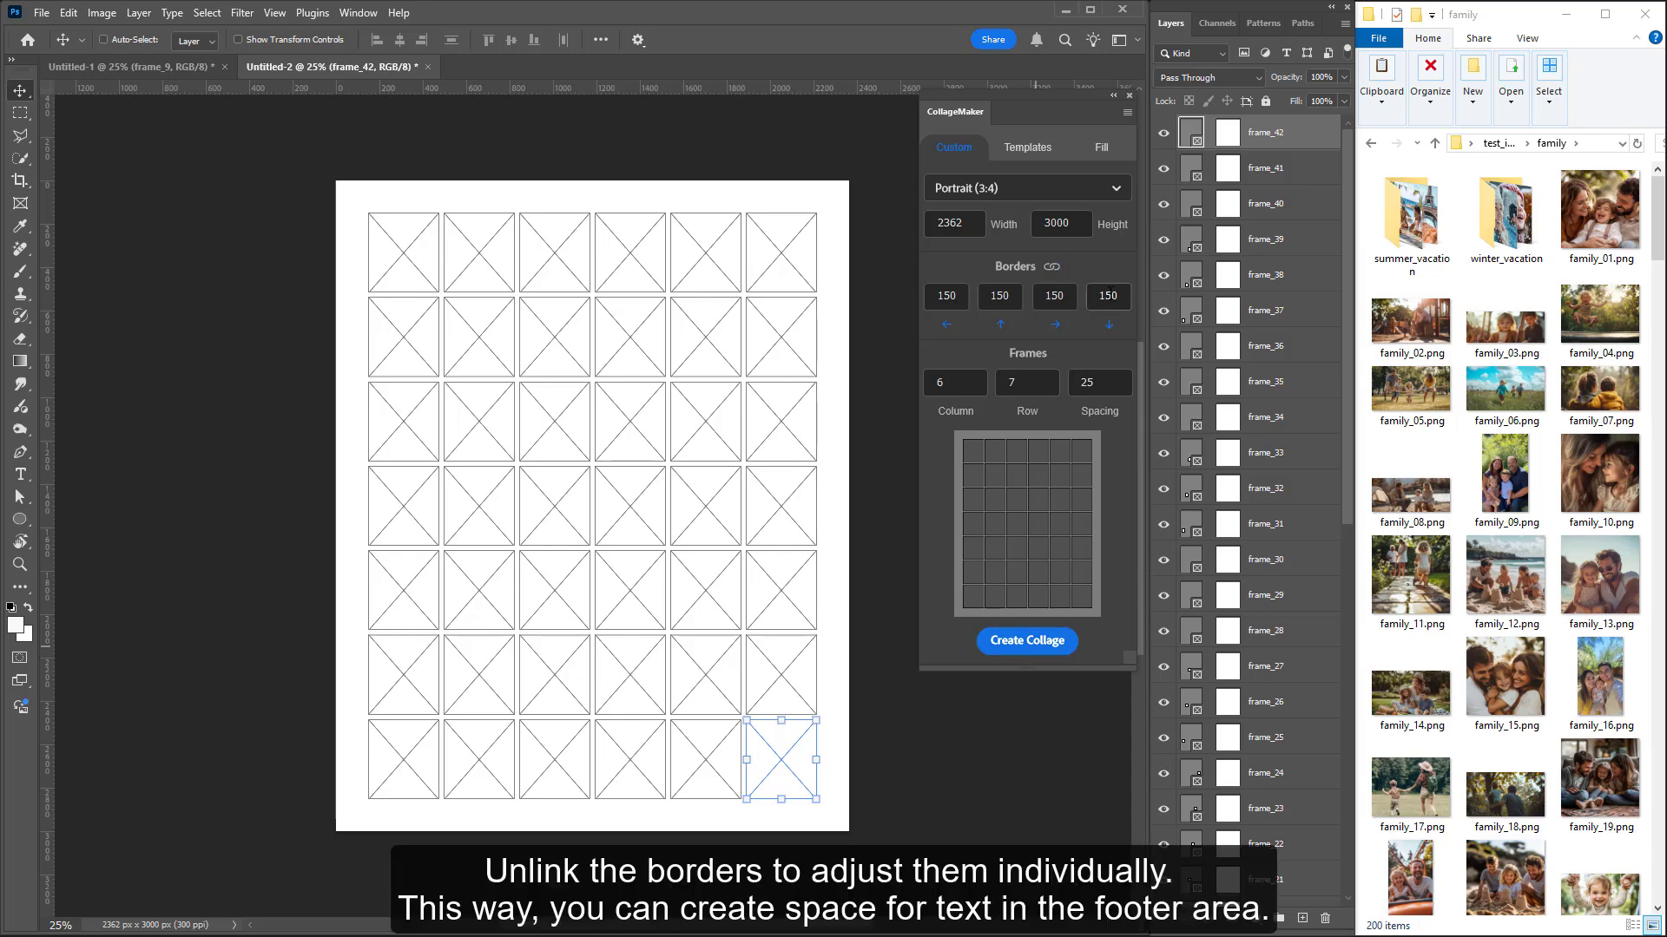
type("500")
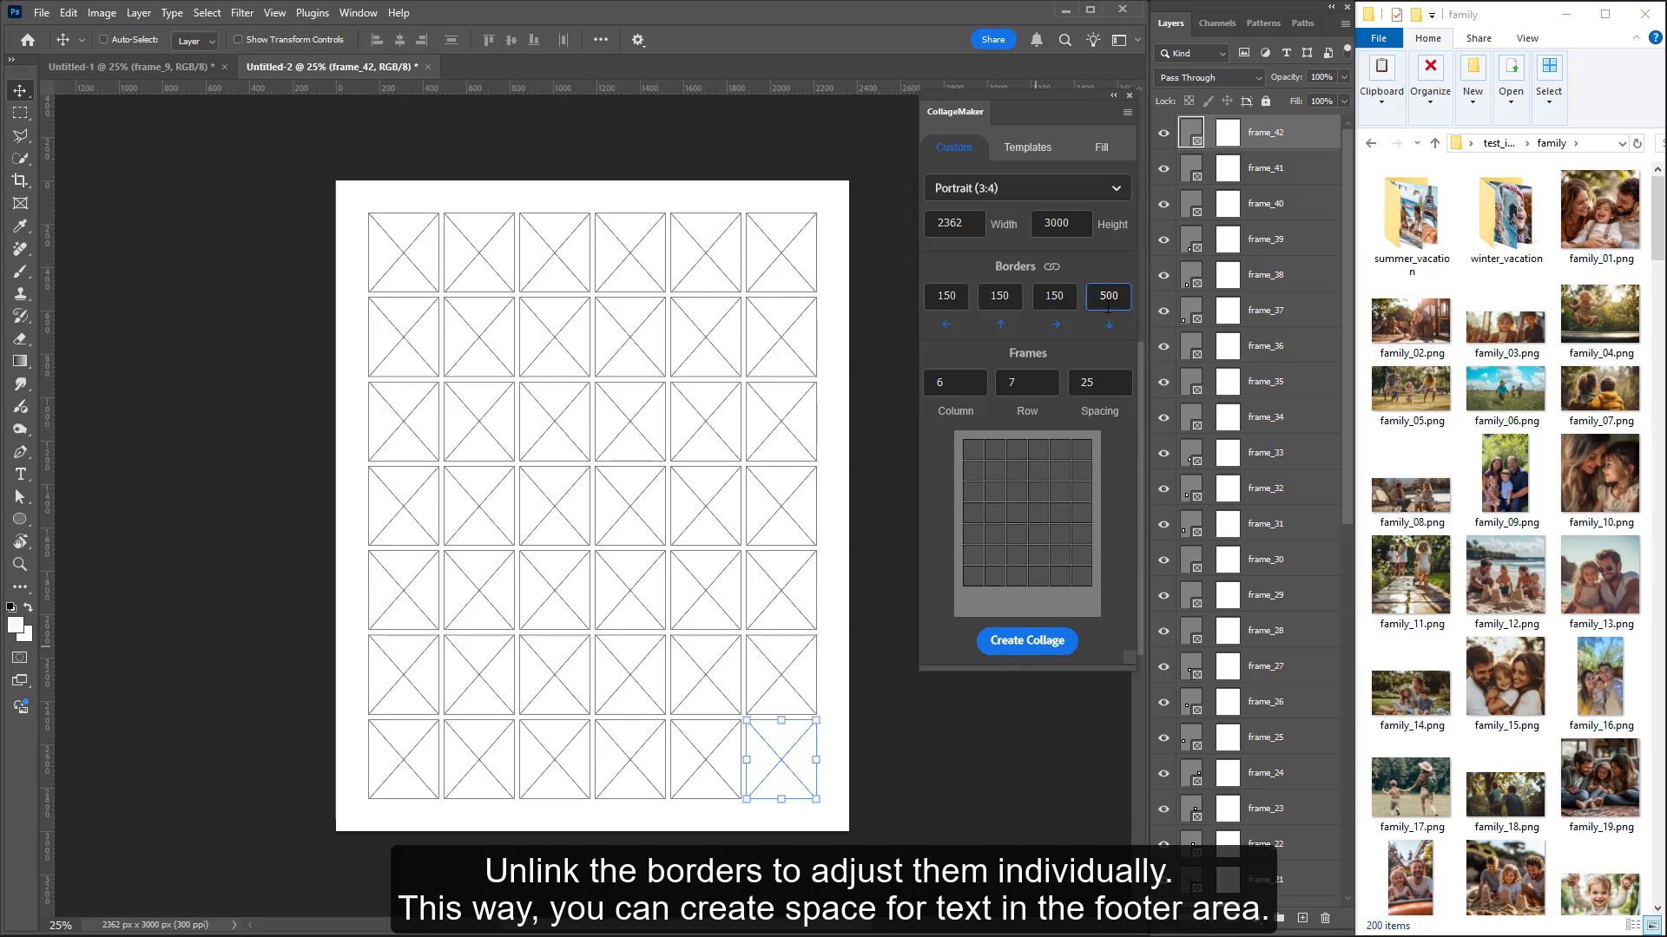
left_click(1040, 640)
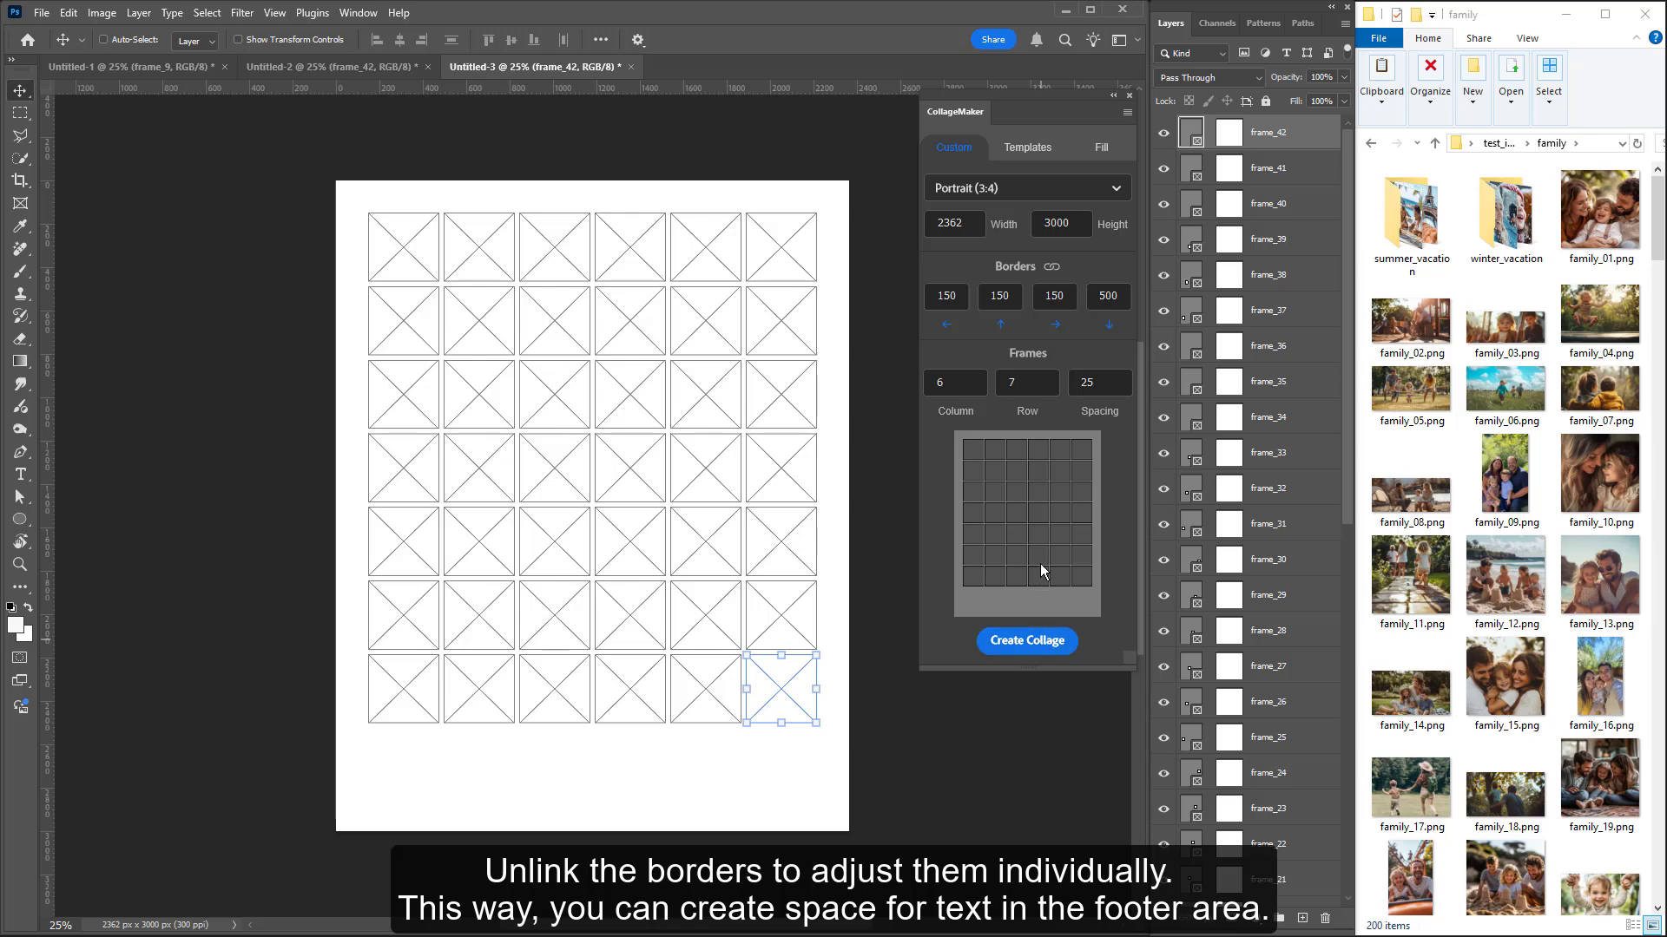
left_click(1102, 148)
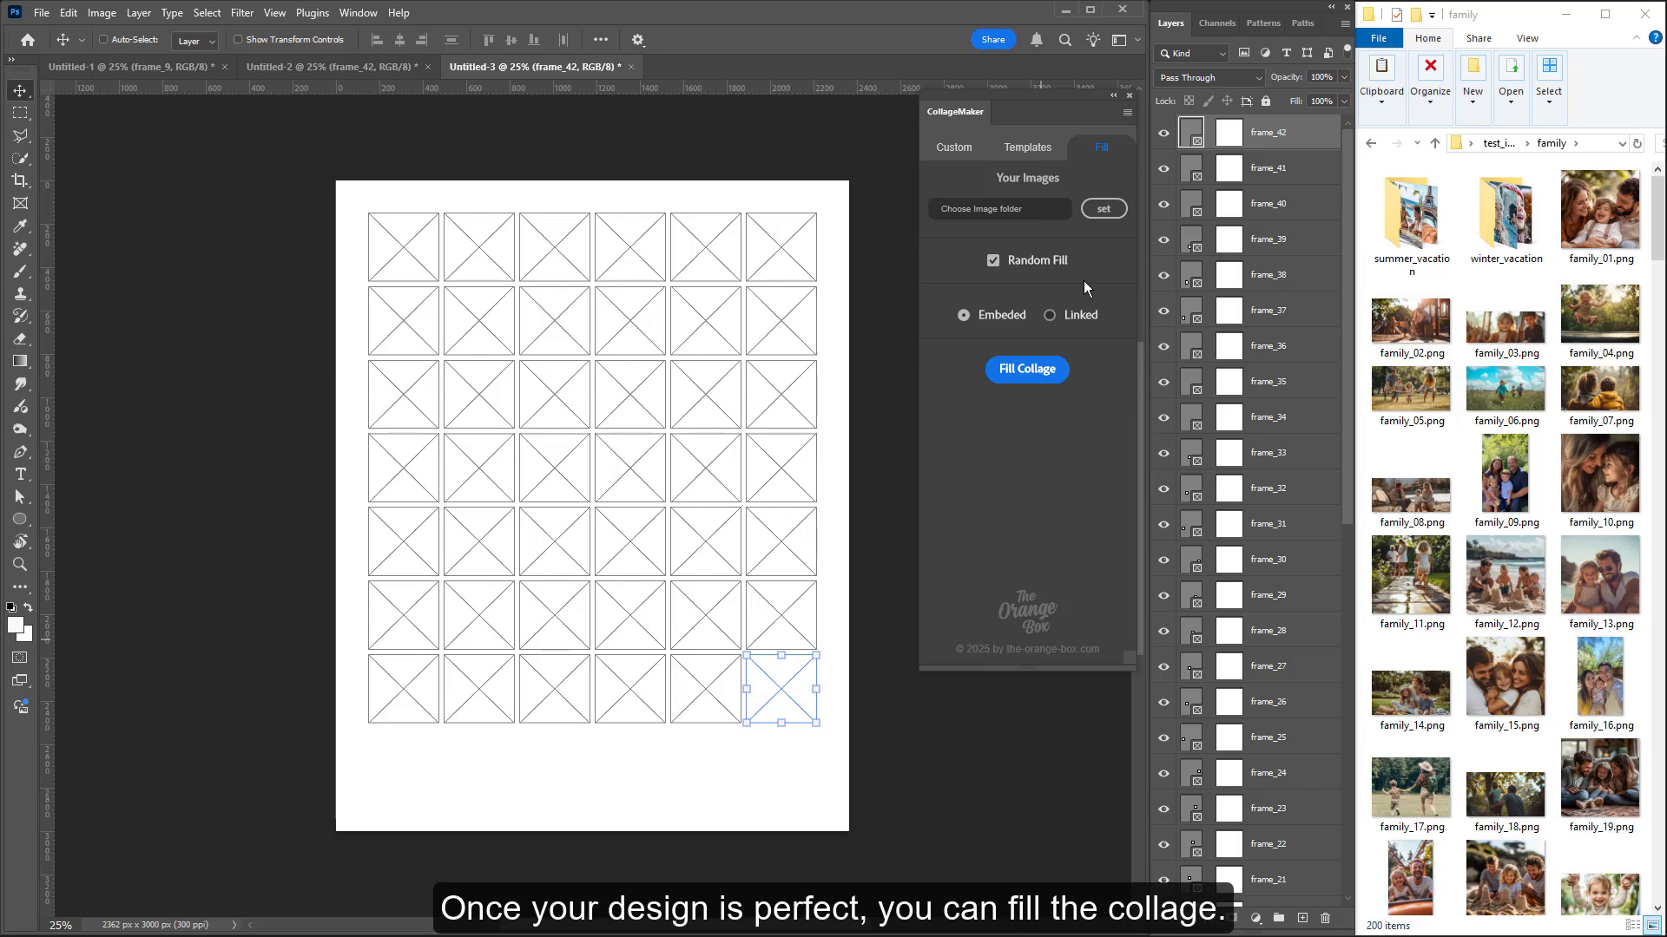
Step: Select Desktop > test_images > family as the collage's image source folder
left_click(995, 210)
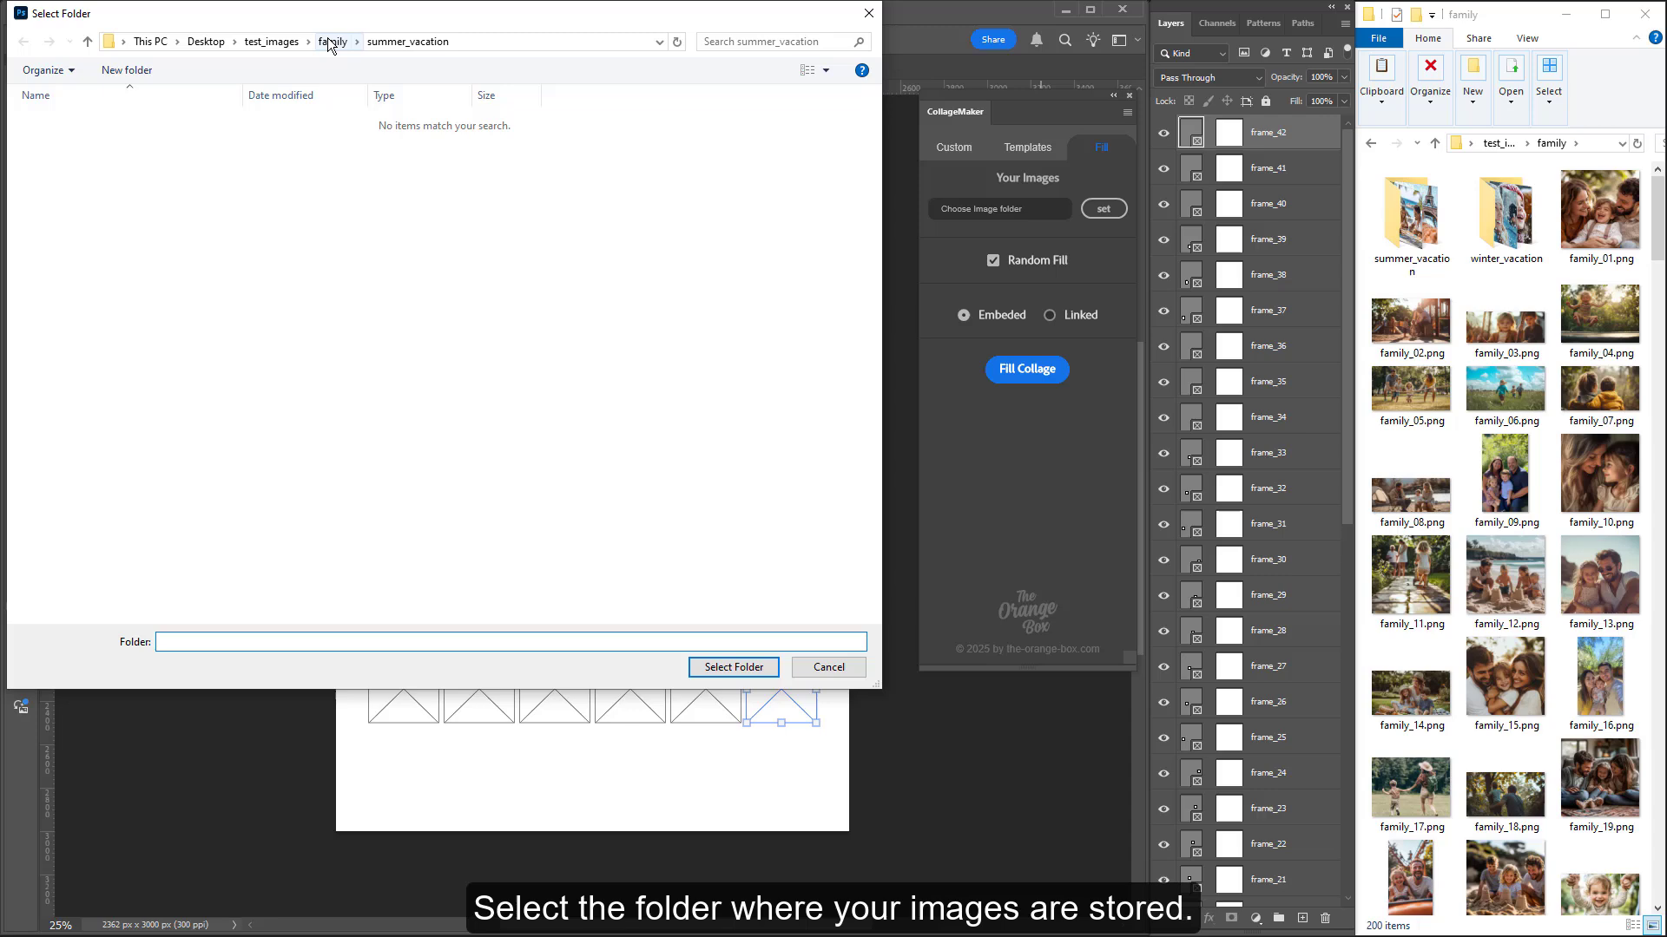
left_click(333, 43)
left_click(272, 41)
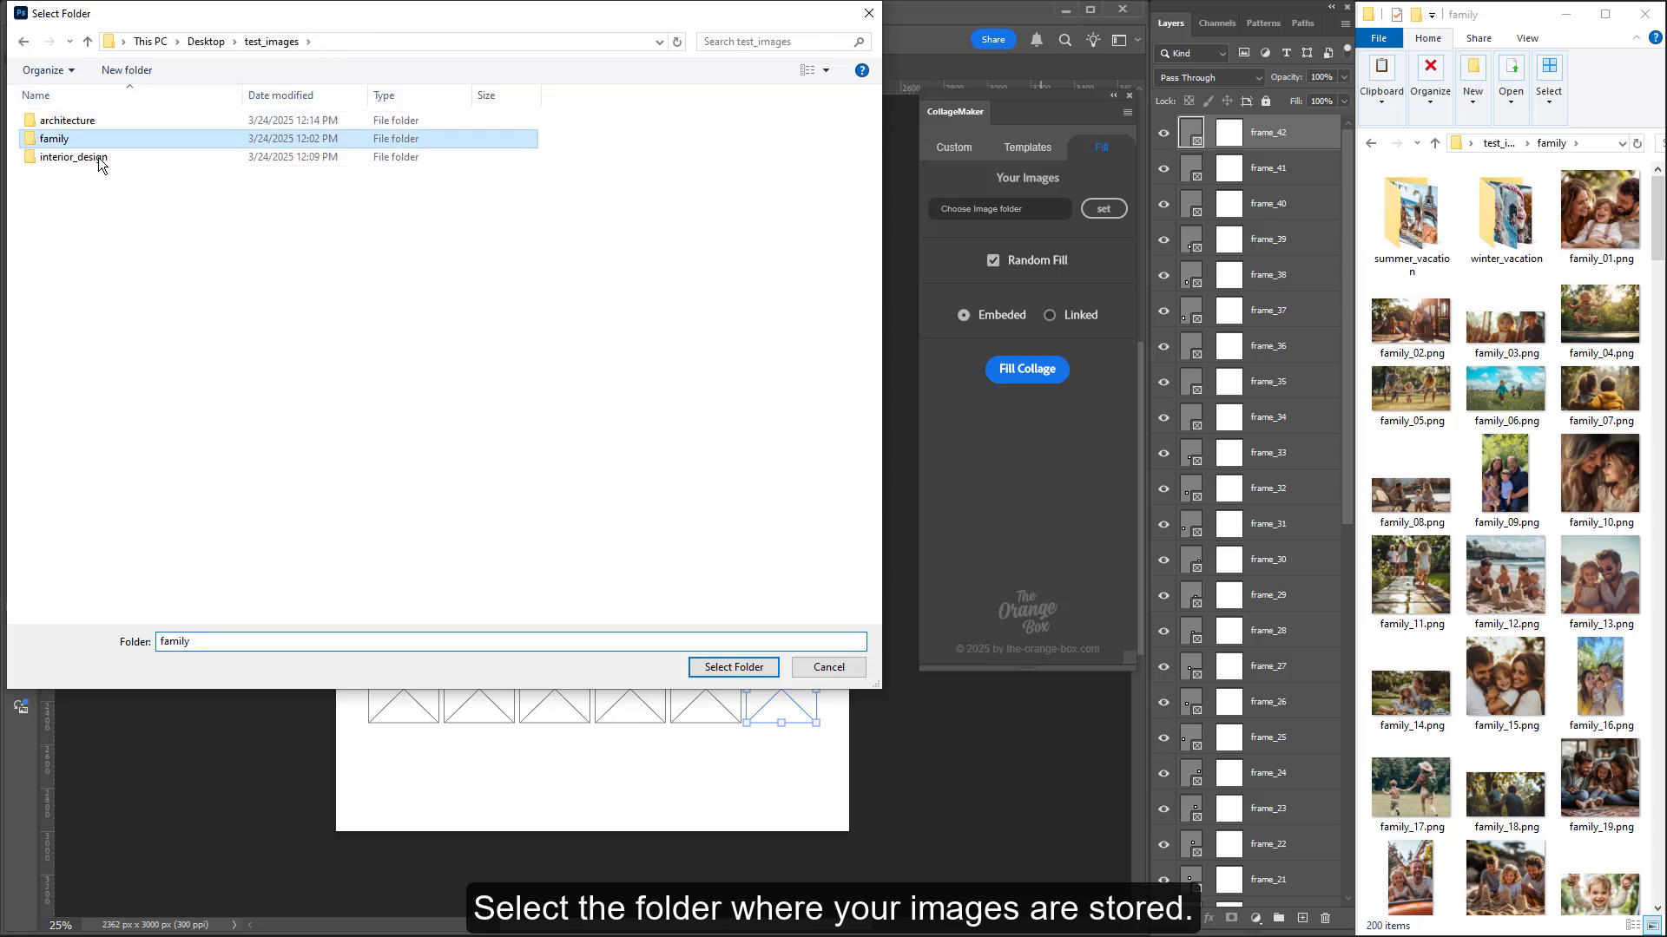
left_click(733, 668)
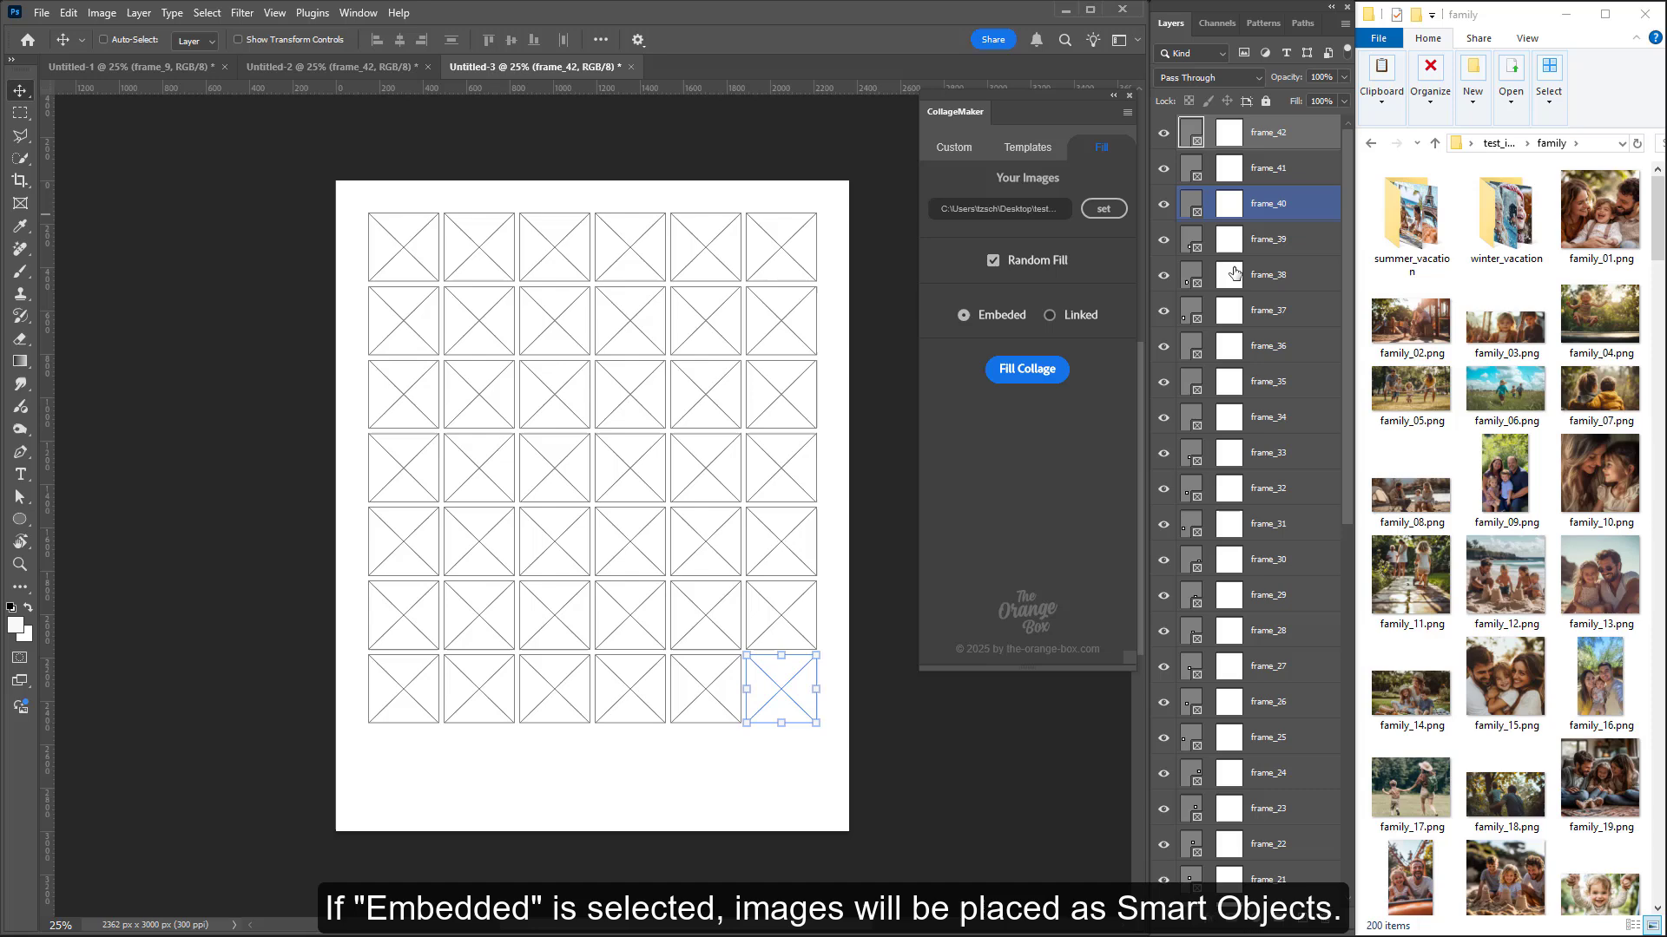
left_click(1050, 315)
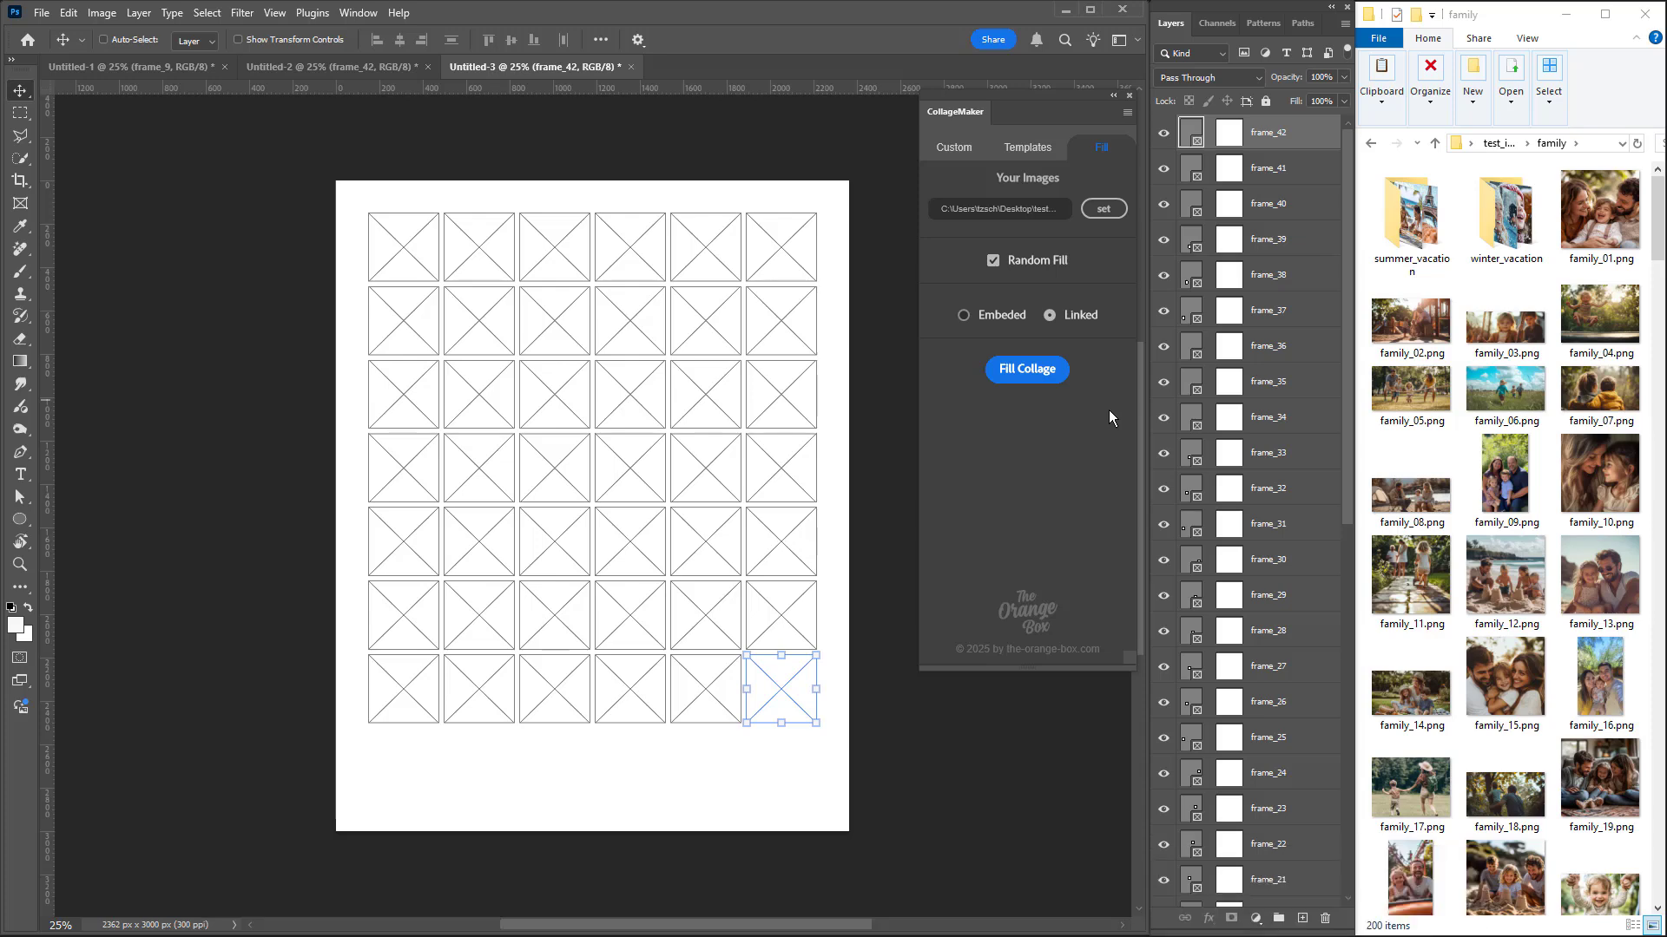
left_click(962, 316)
Step: Fill the 6×7 grid with random family photos, then refill with a new random arrangement
left_click(1036, 371)
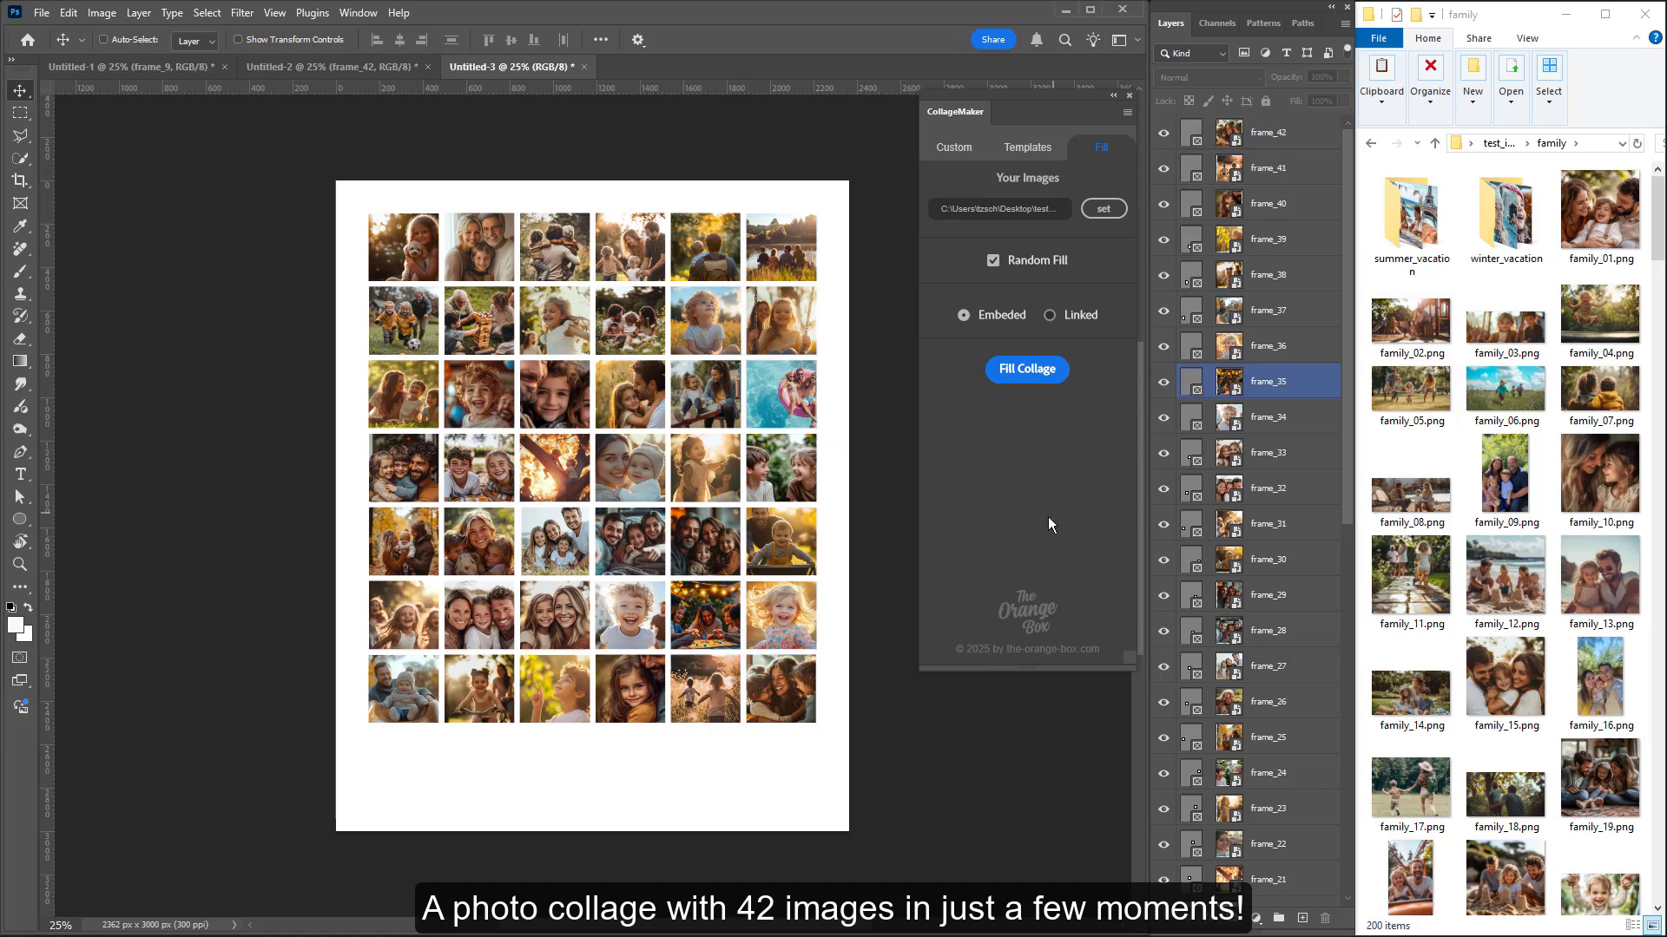
left_click(1040, 369)
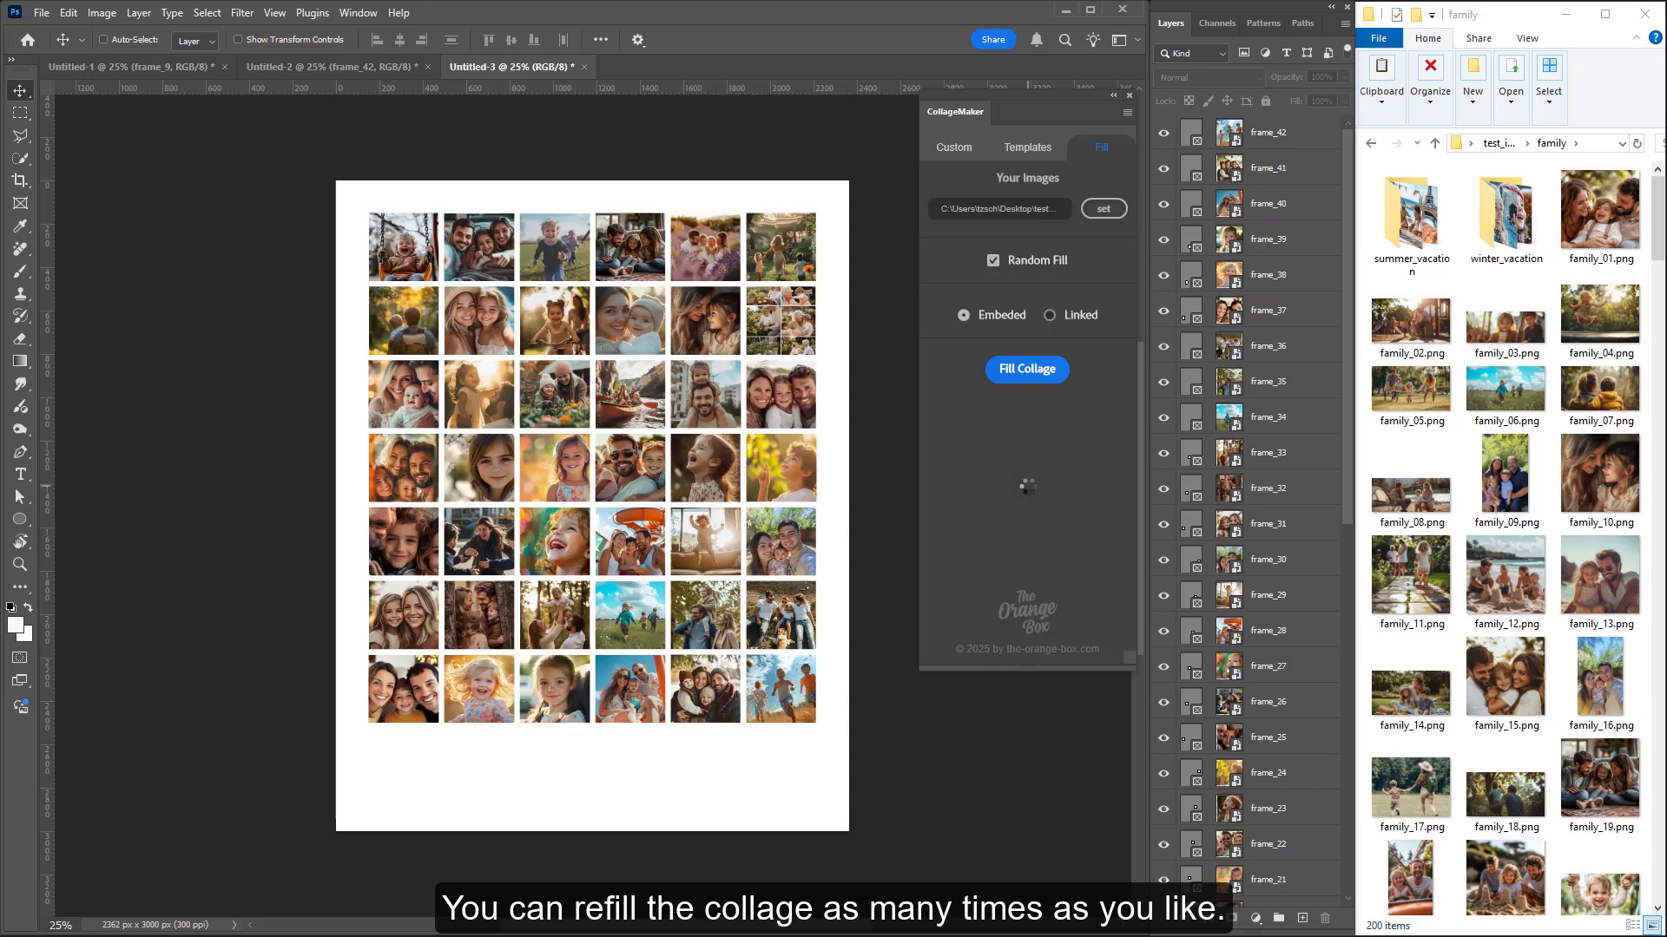
Step: Add a text box below the collage reading 'Lorem ipsum dolor sit amet.' and commit it
left_click(19, 472)
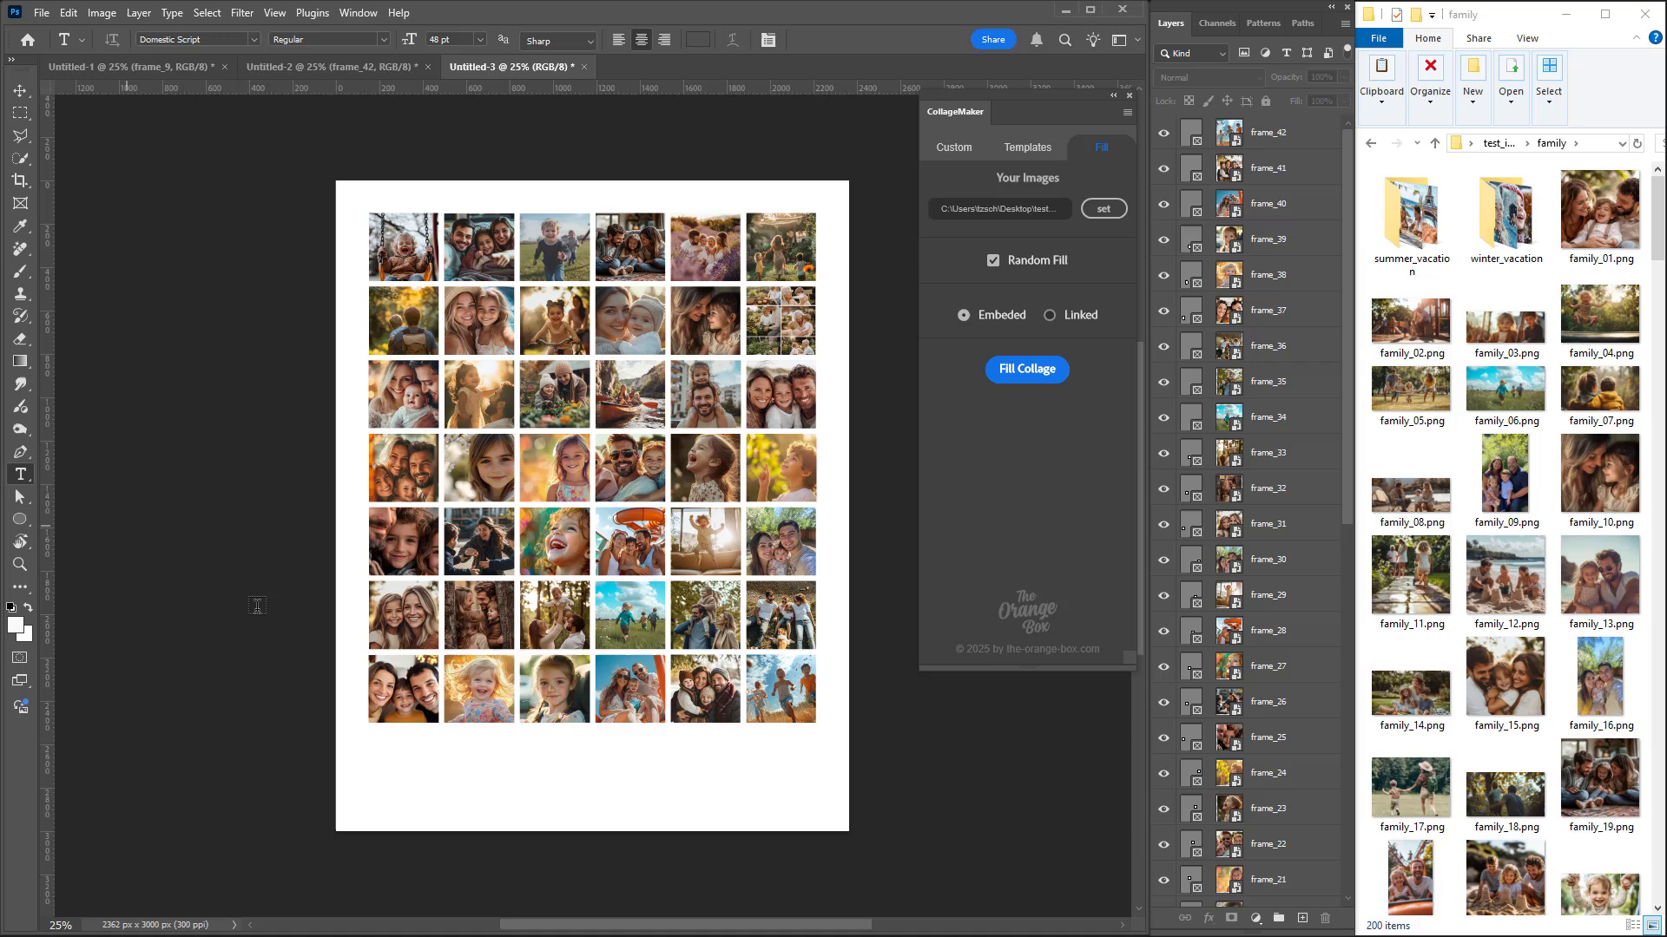
left_click_drag(368, 737, 815, 797)
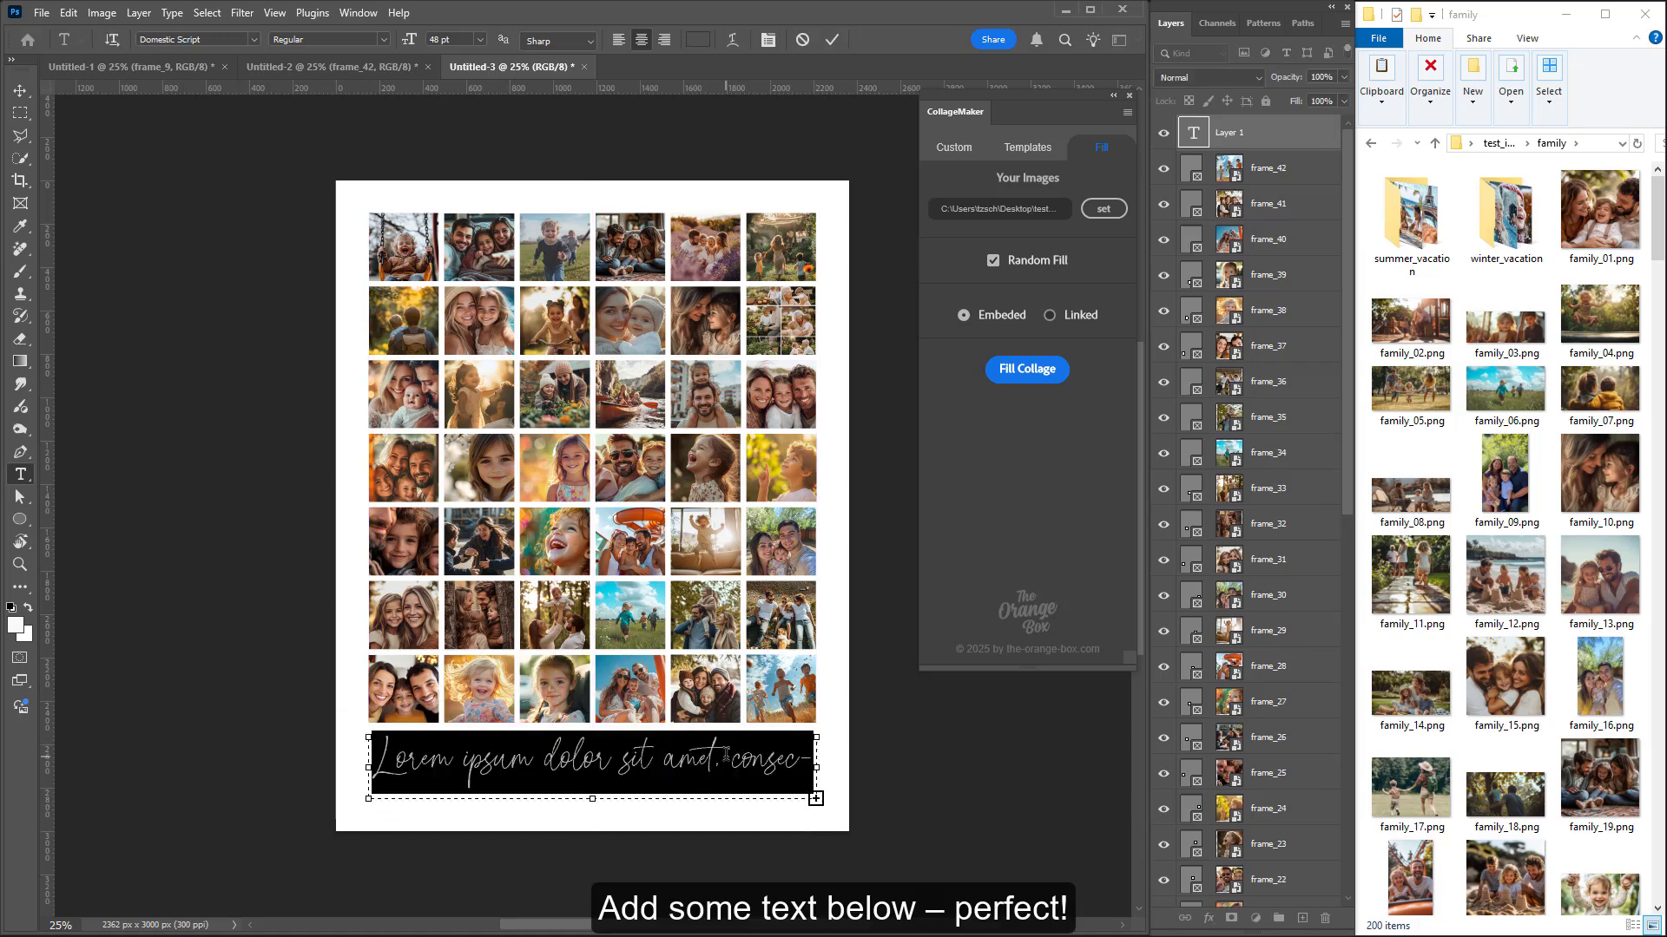
left_click_drag(722, 756, 233, 743)
key("ctrl+x")
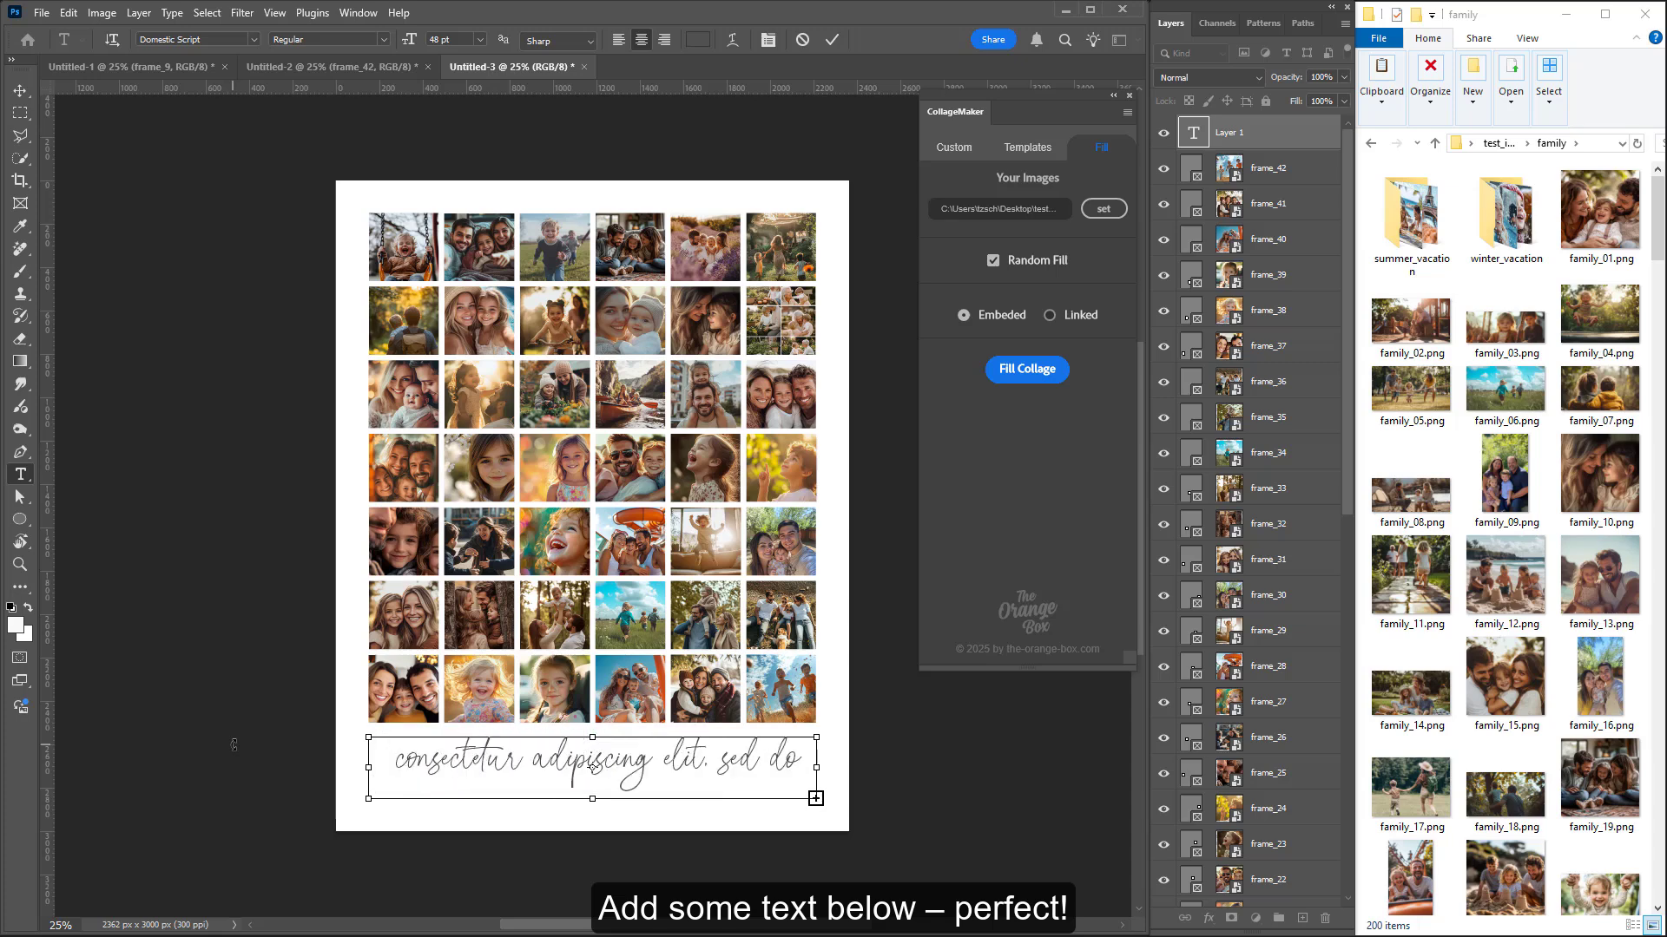
key("ctrl+a")
key("ctrl+v")
left_click(831, 47)
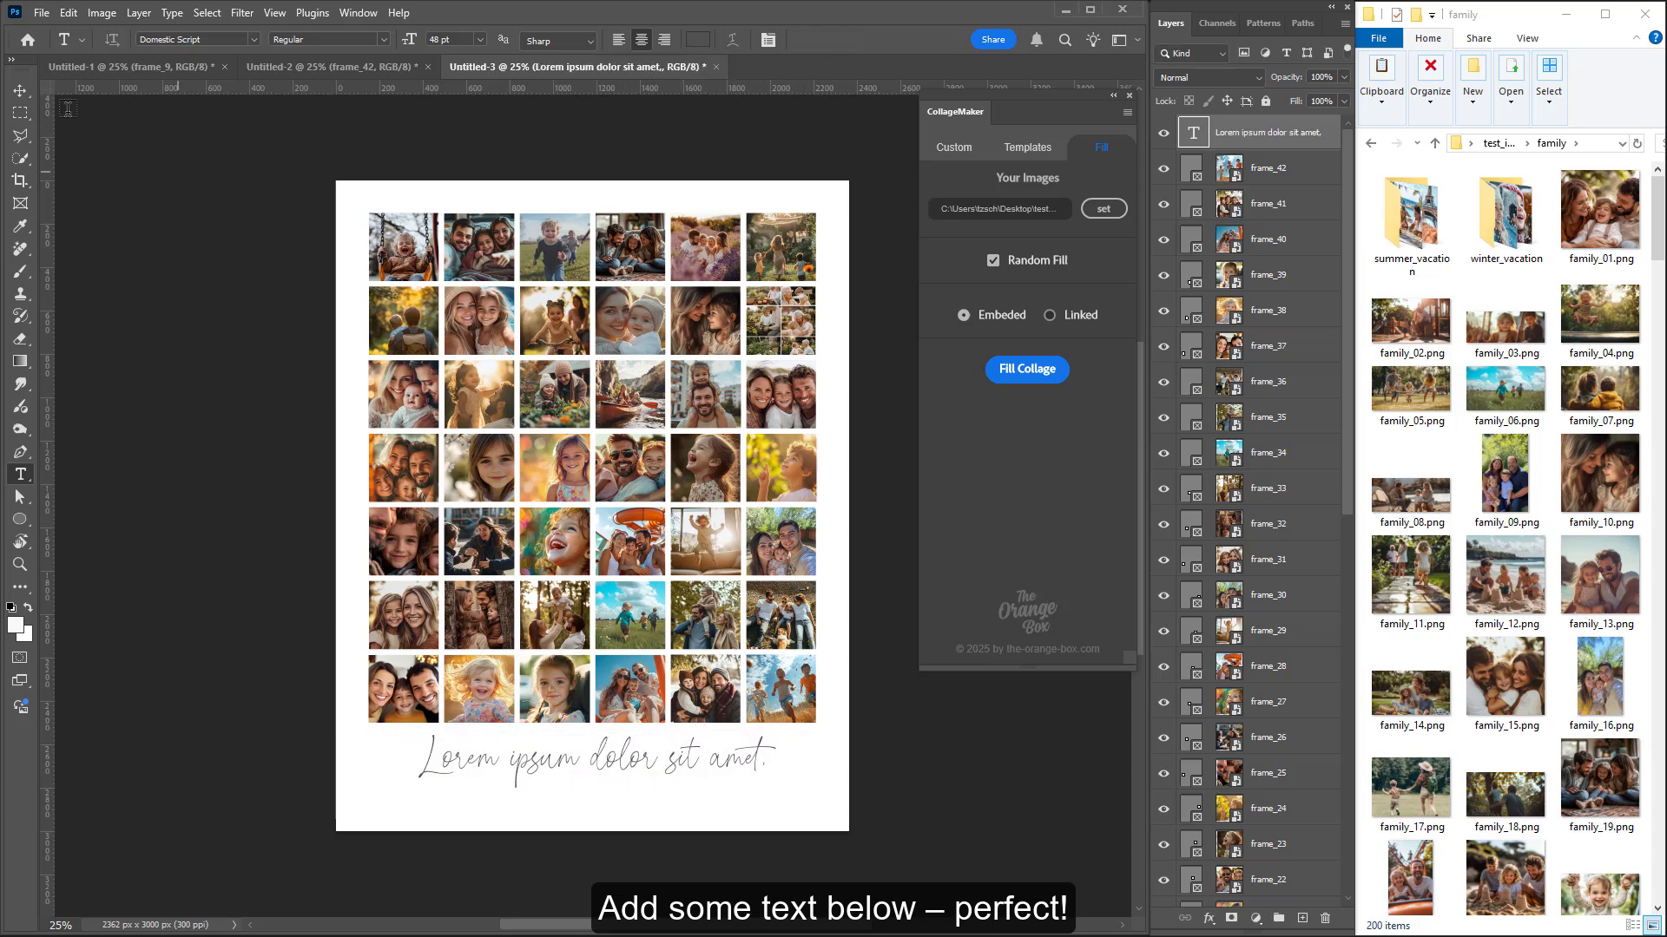
Step: Centre the caption beneath the collage, then start filling Untitled-2's empty grid with photos
key("v")
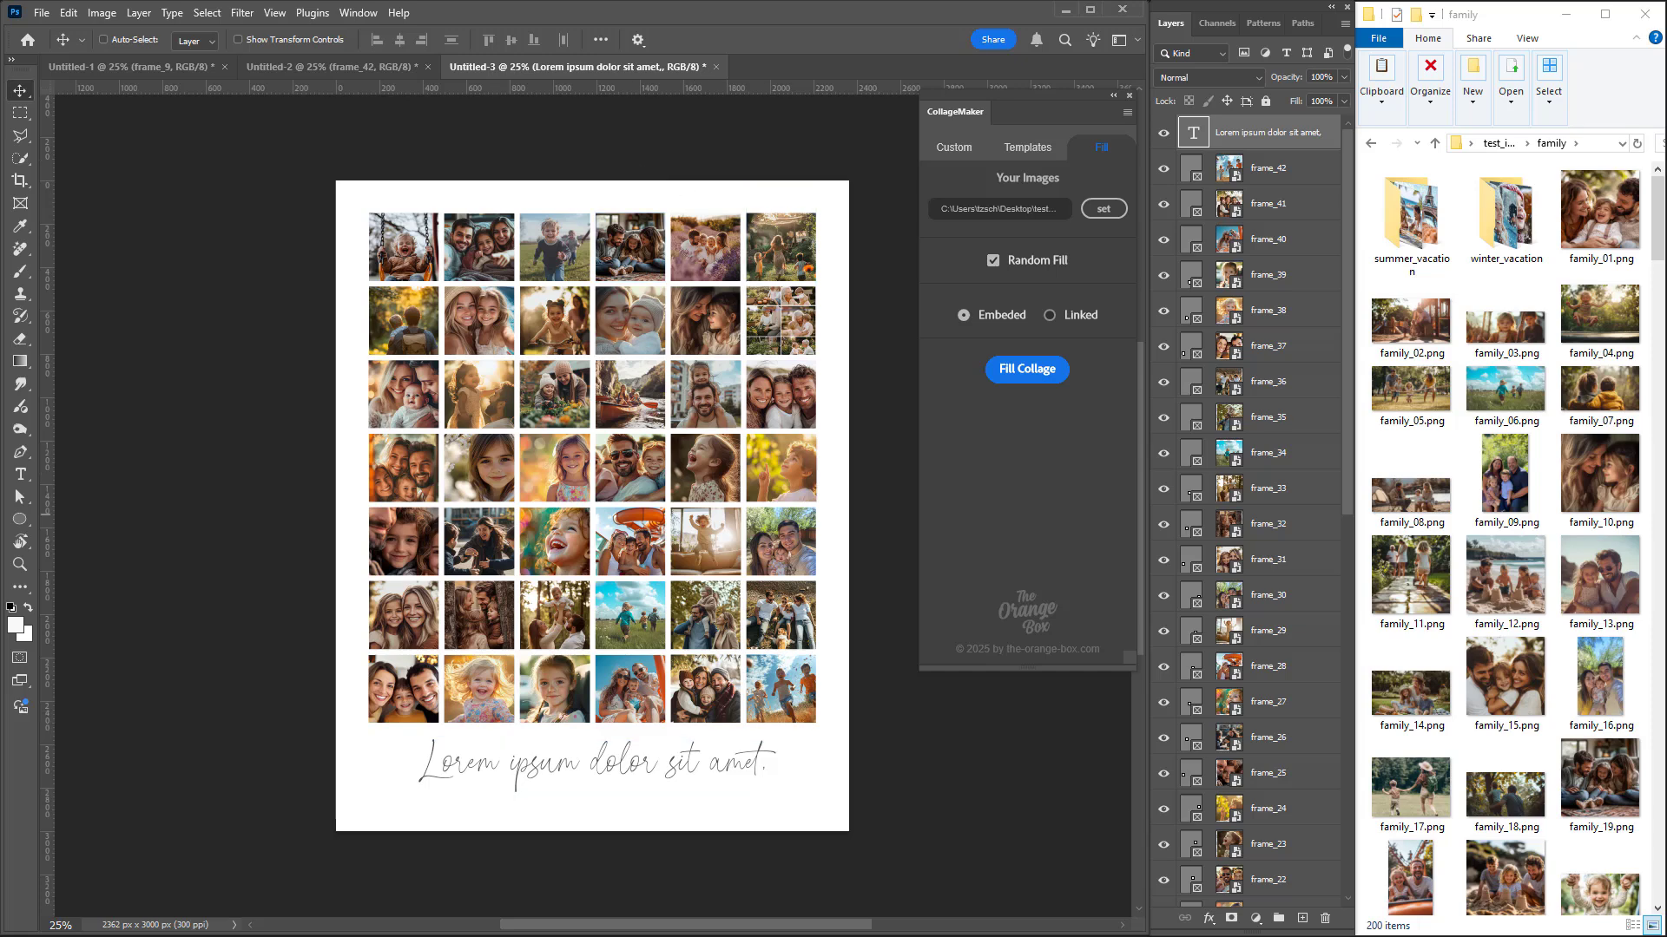
left_click_drag(756, 781, 797, 797)
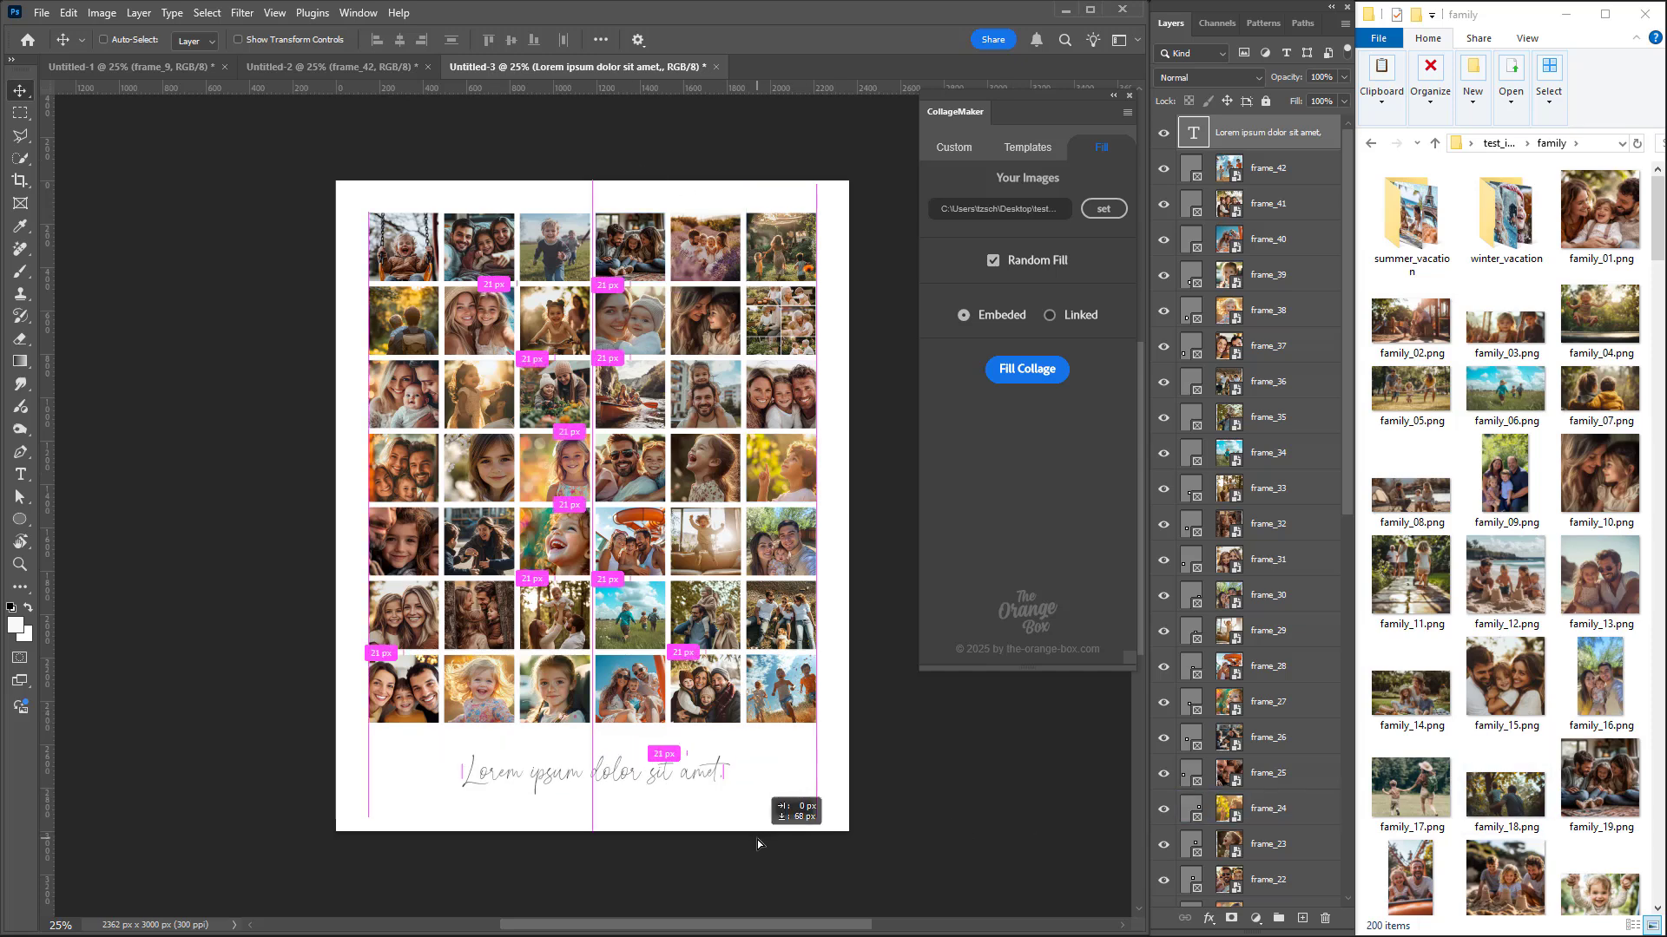
left_click(391, 66)
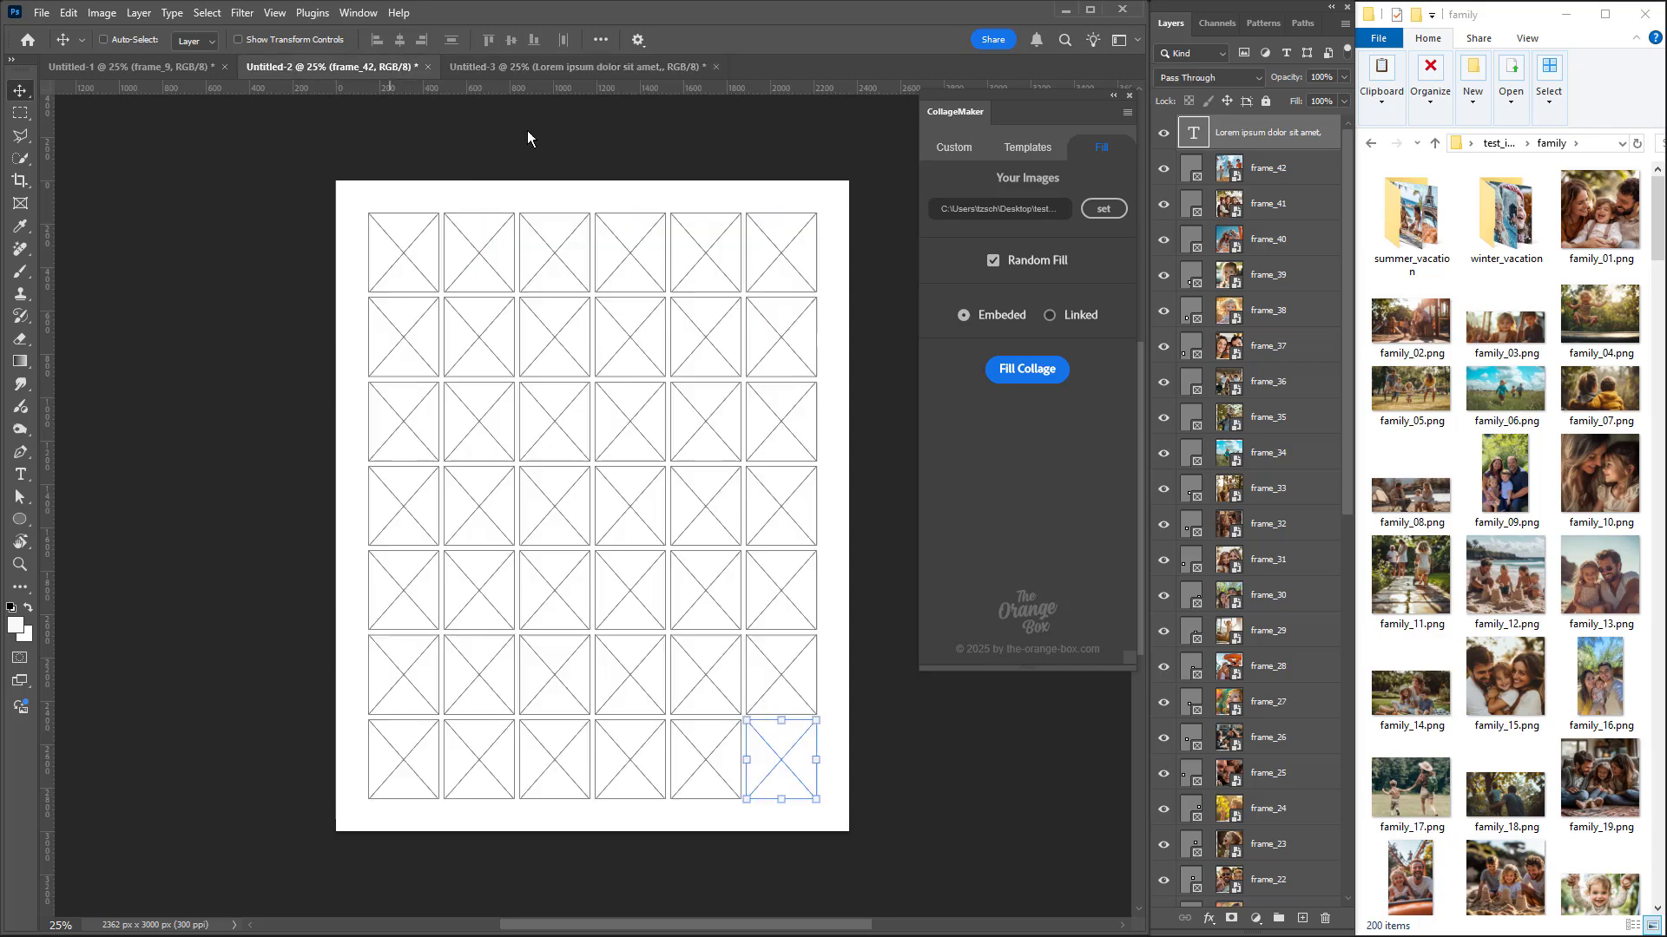
left_click(1028, 369)
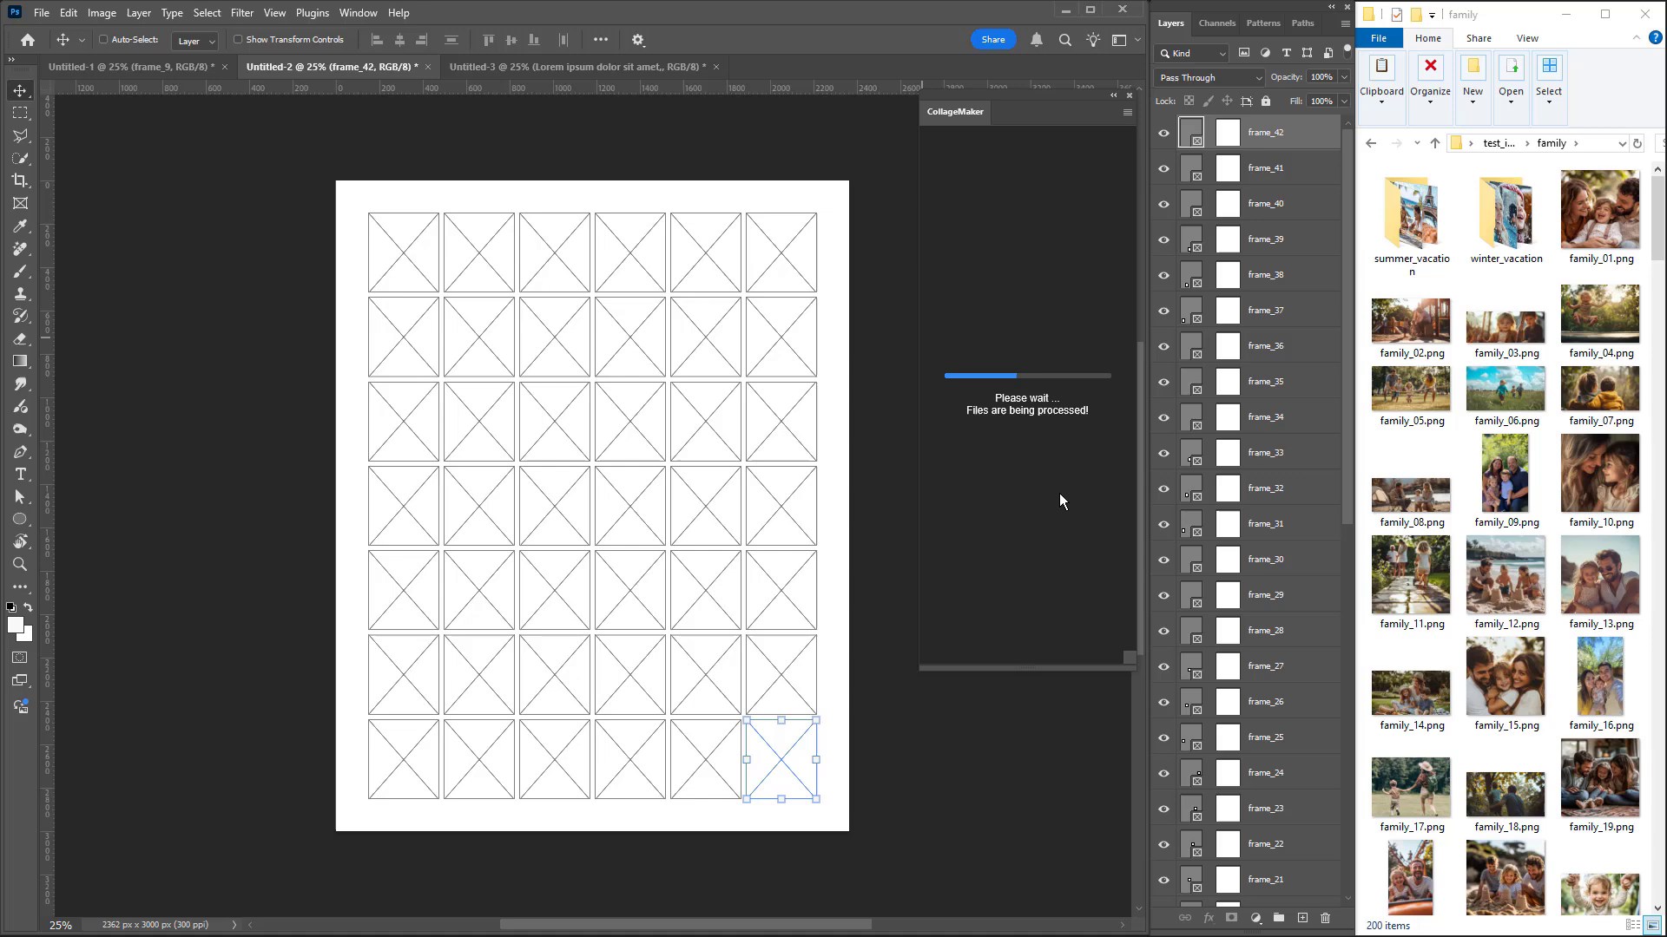
Step: In Untitled-1, turn off Random Fill and fill the 3×3 grid in alphabetical file order
left_click(152, 69)
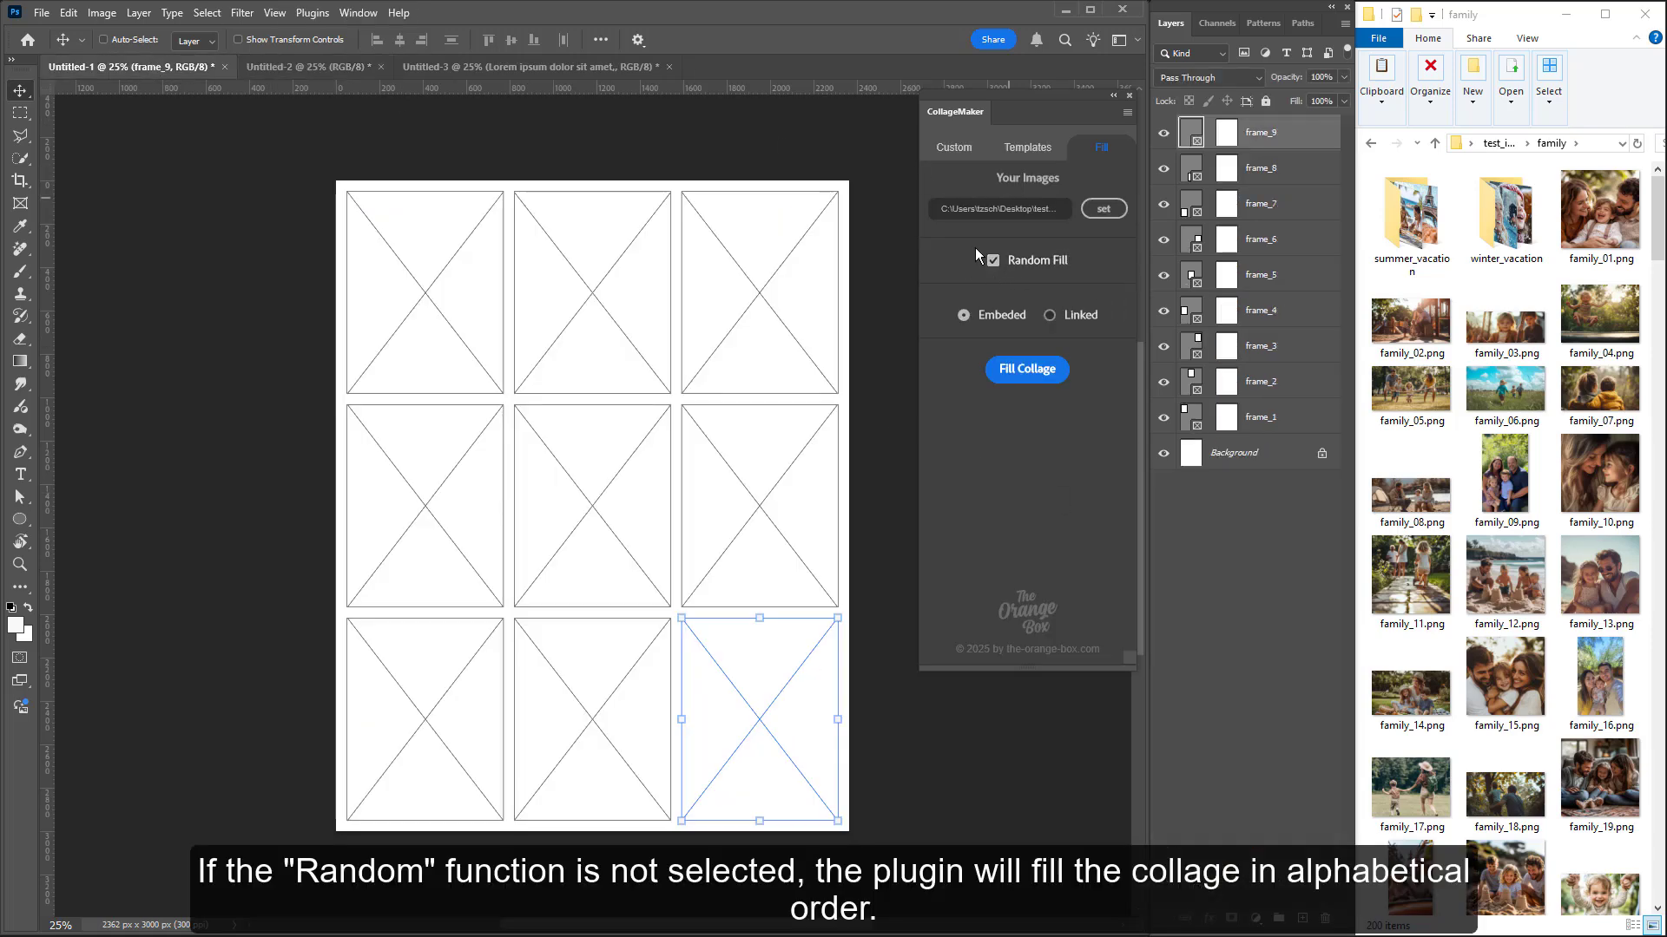
left_click(993, 260)
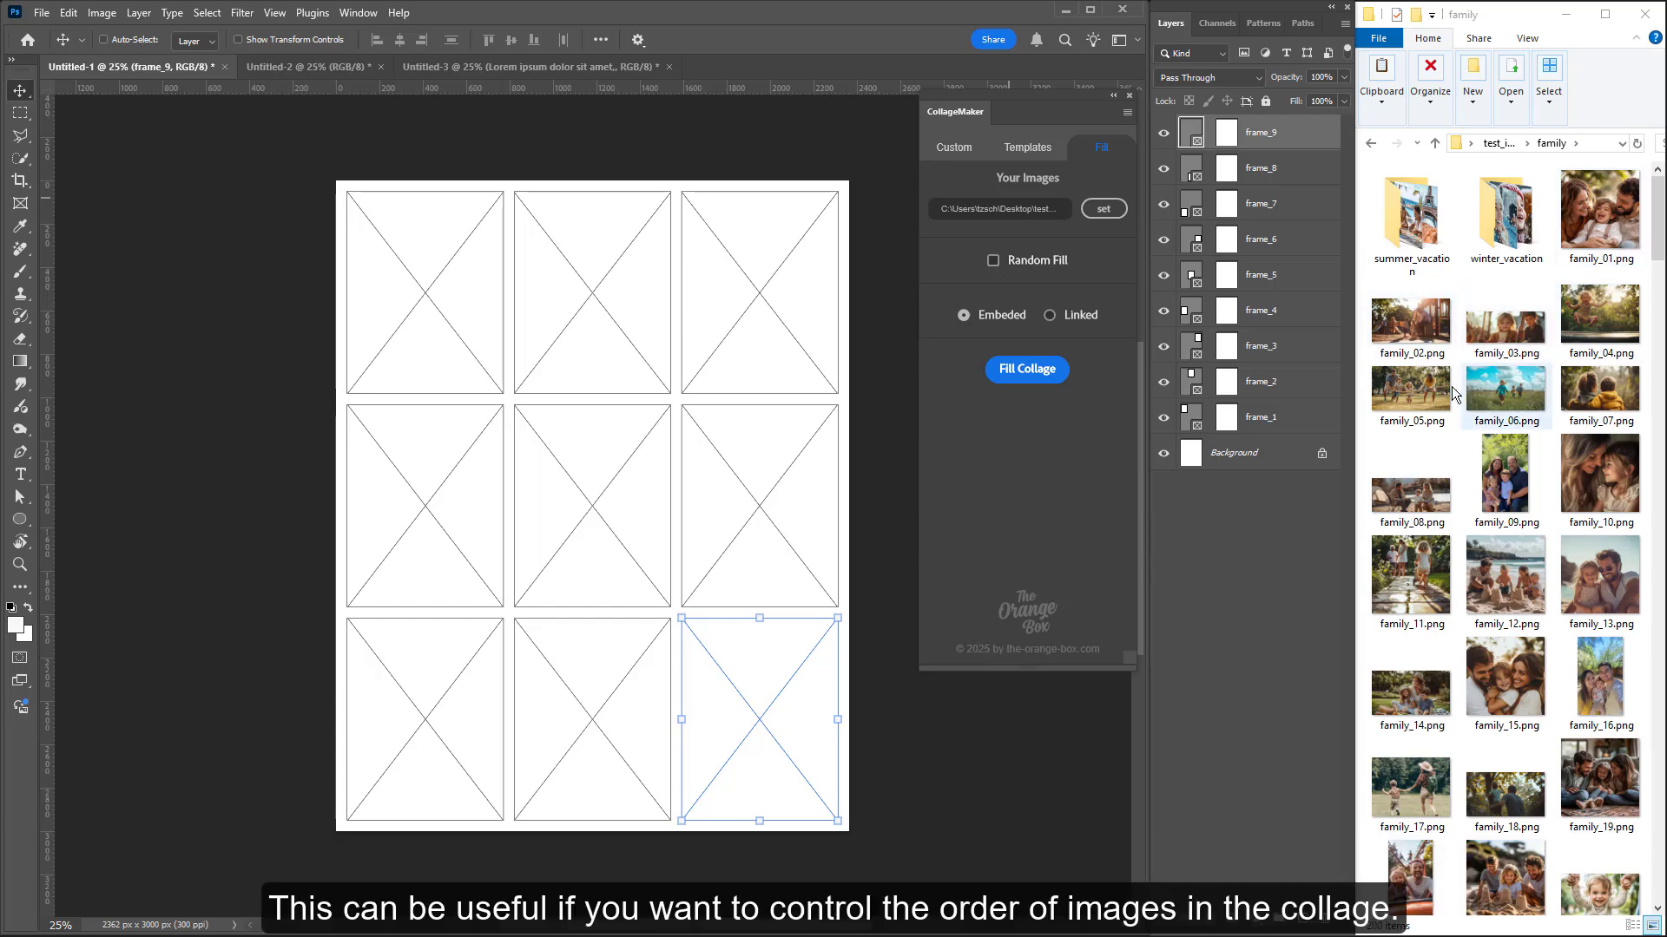
left_click(1031, 368)
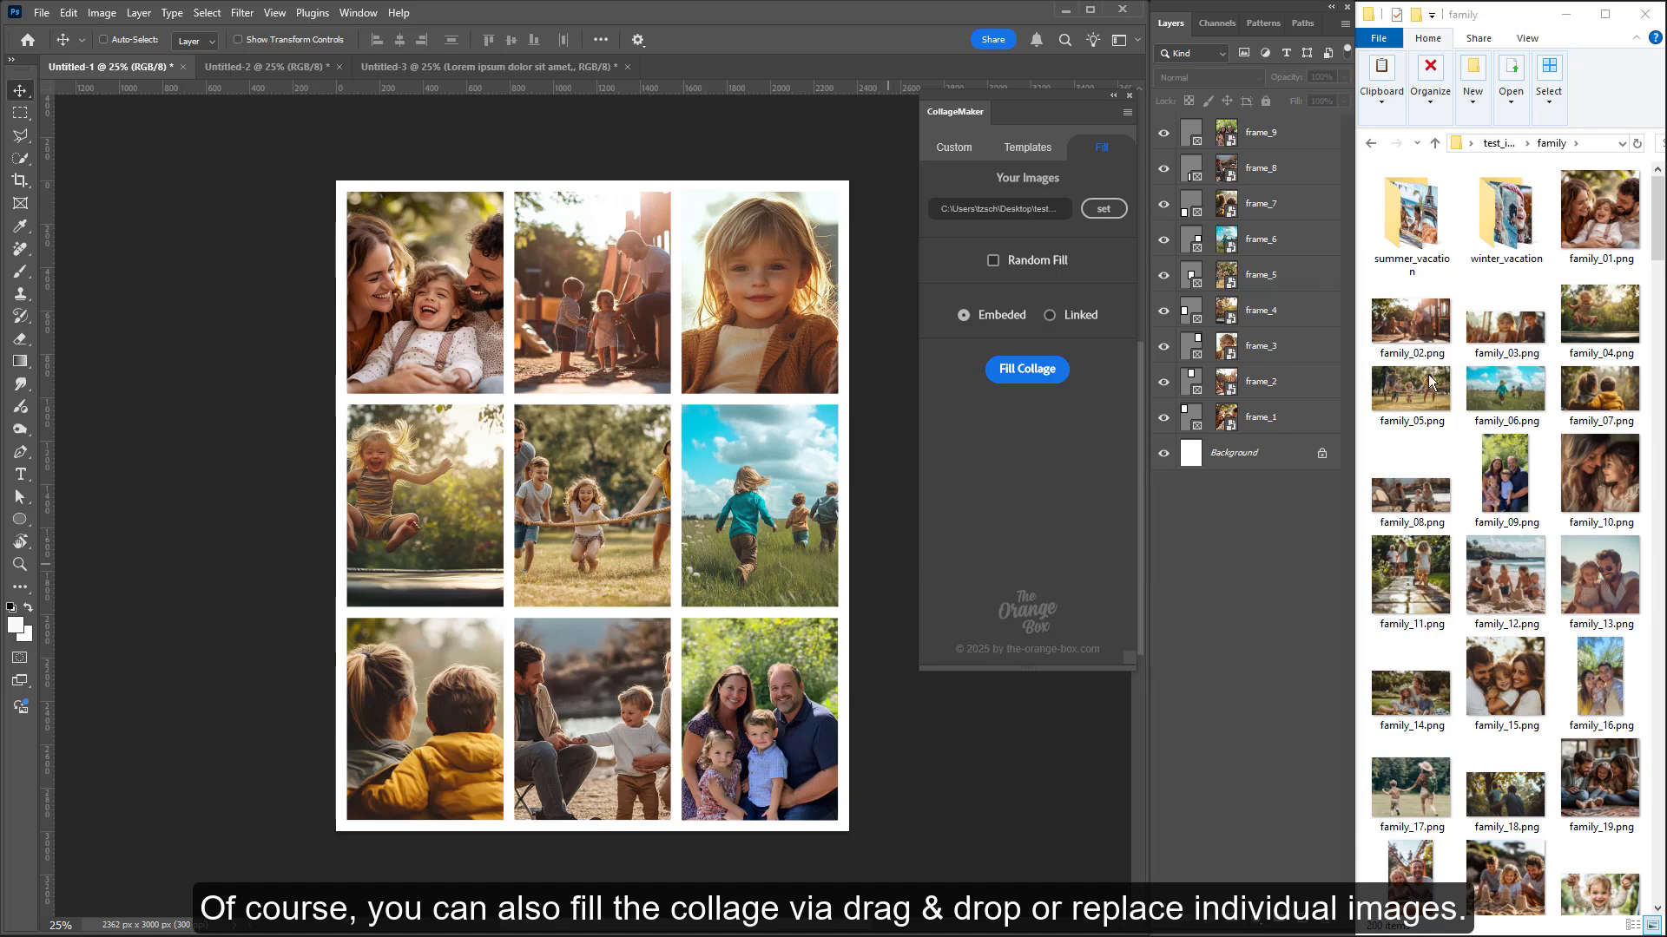
Step: Place family_10.png in the centre frame and enlarge it within the frame
mouse_move(1596, 474)
left_mouse_down()
mouse_move(1036, 549)
mouse_move(625, 531)
left_mouse_up()
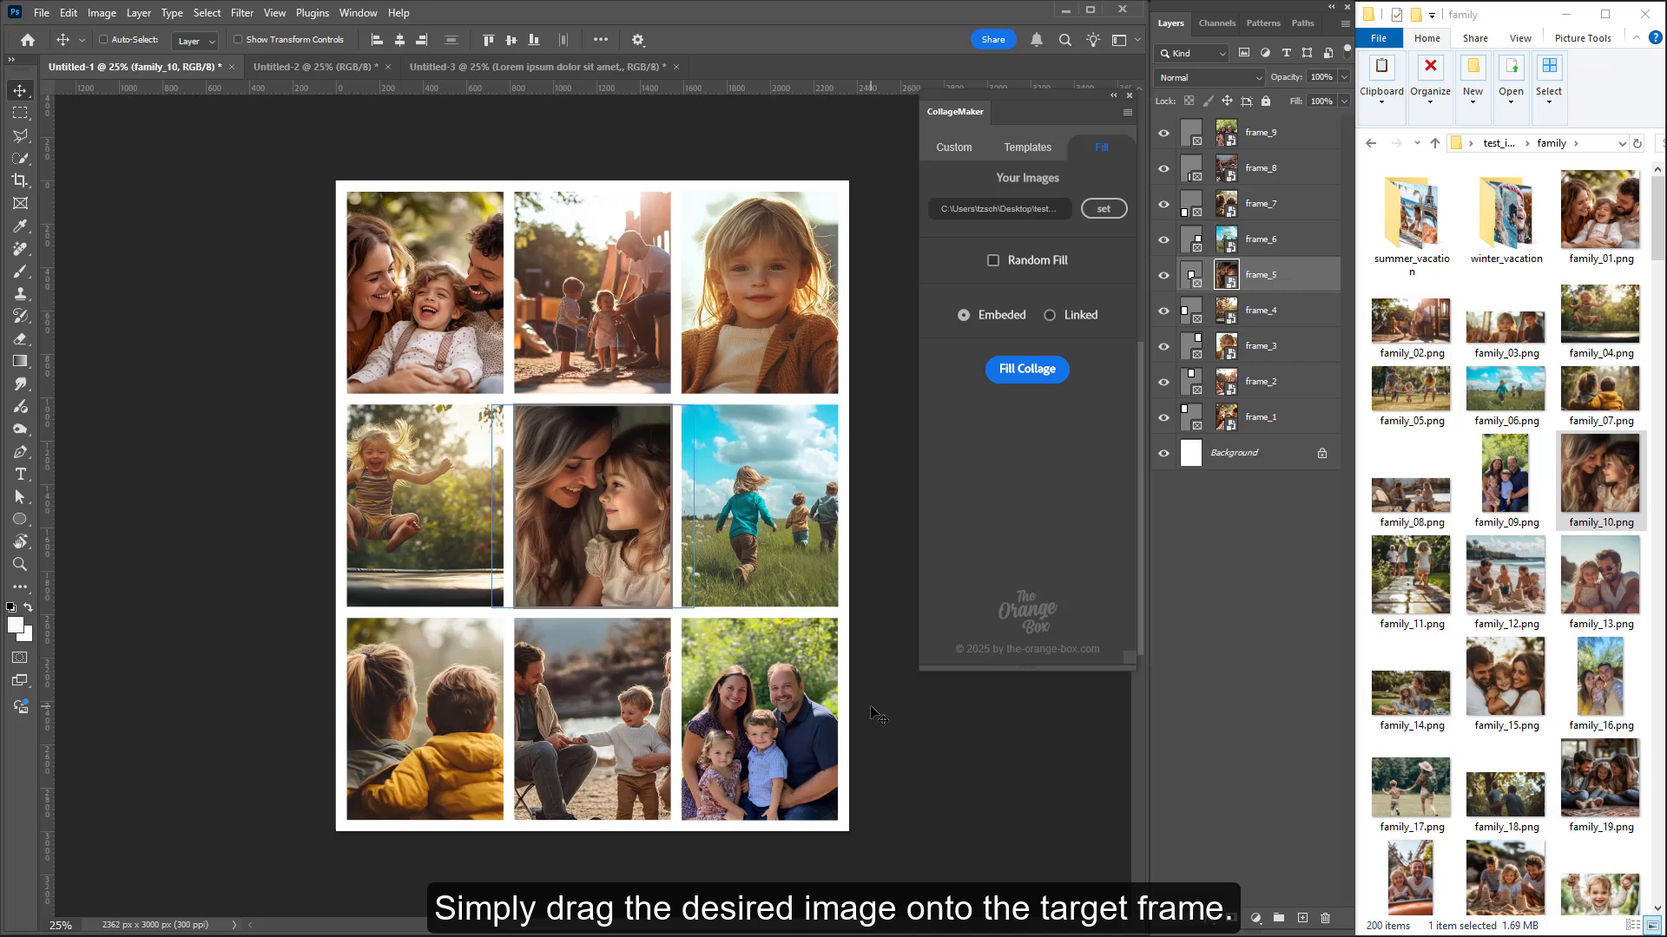
left_click(1226, 275)
key("ctrl+t")
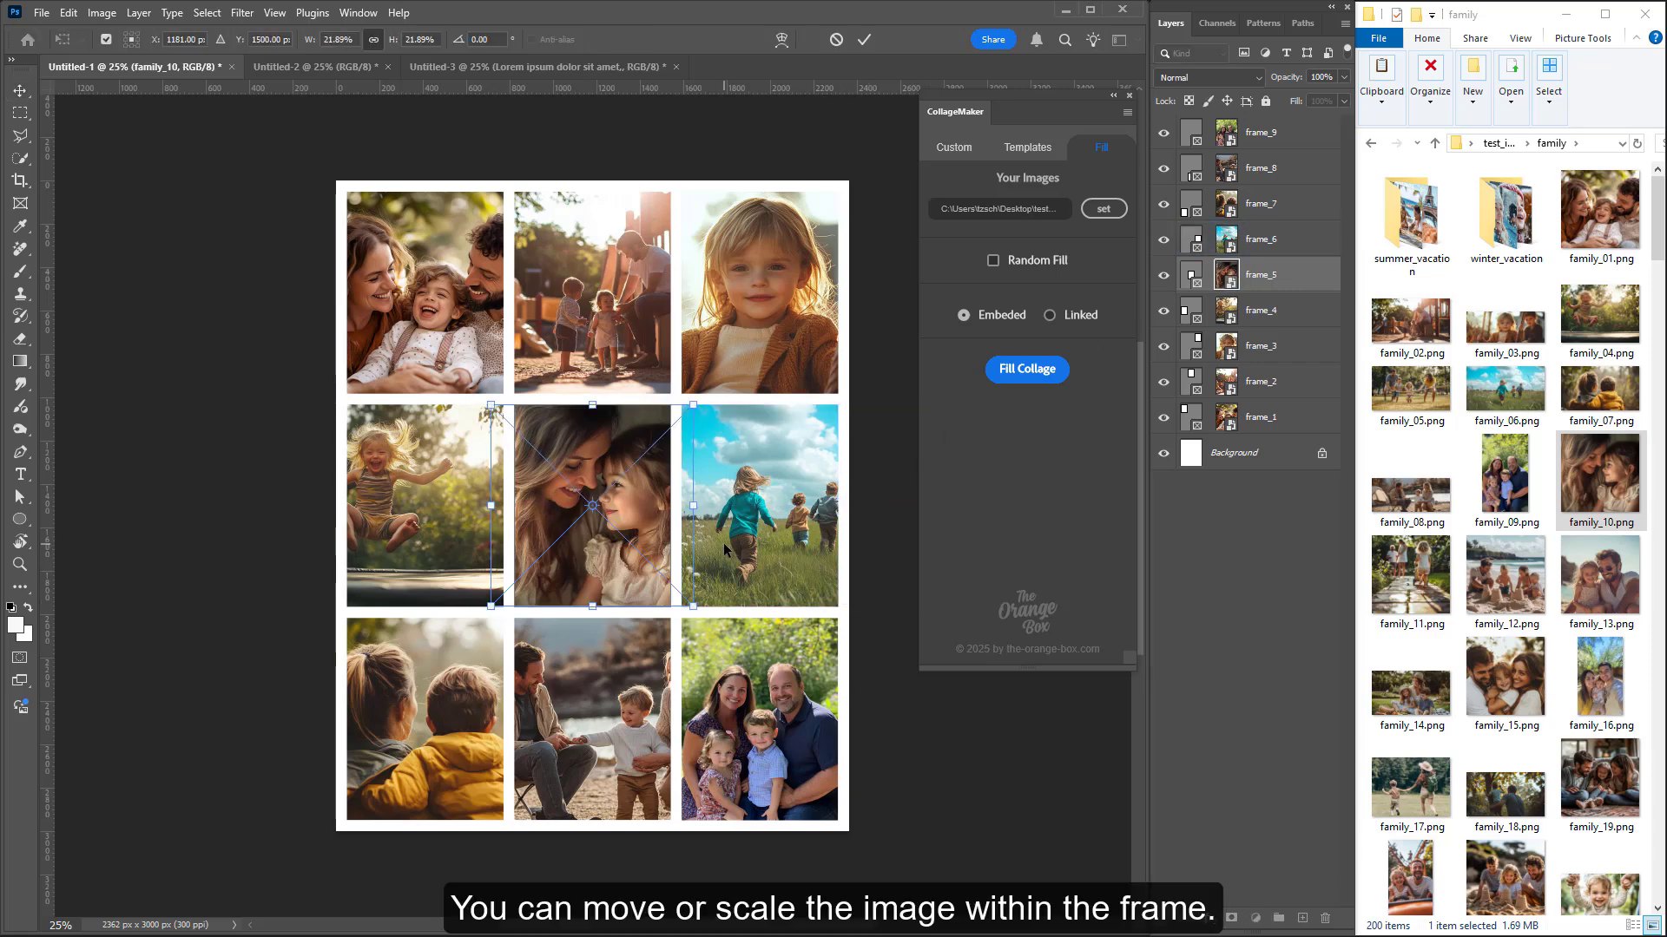
left_click_drag(685, 516, 691, 556)
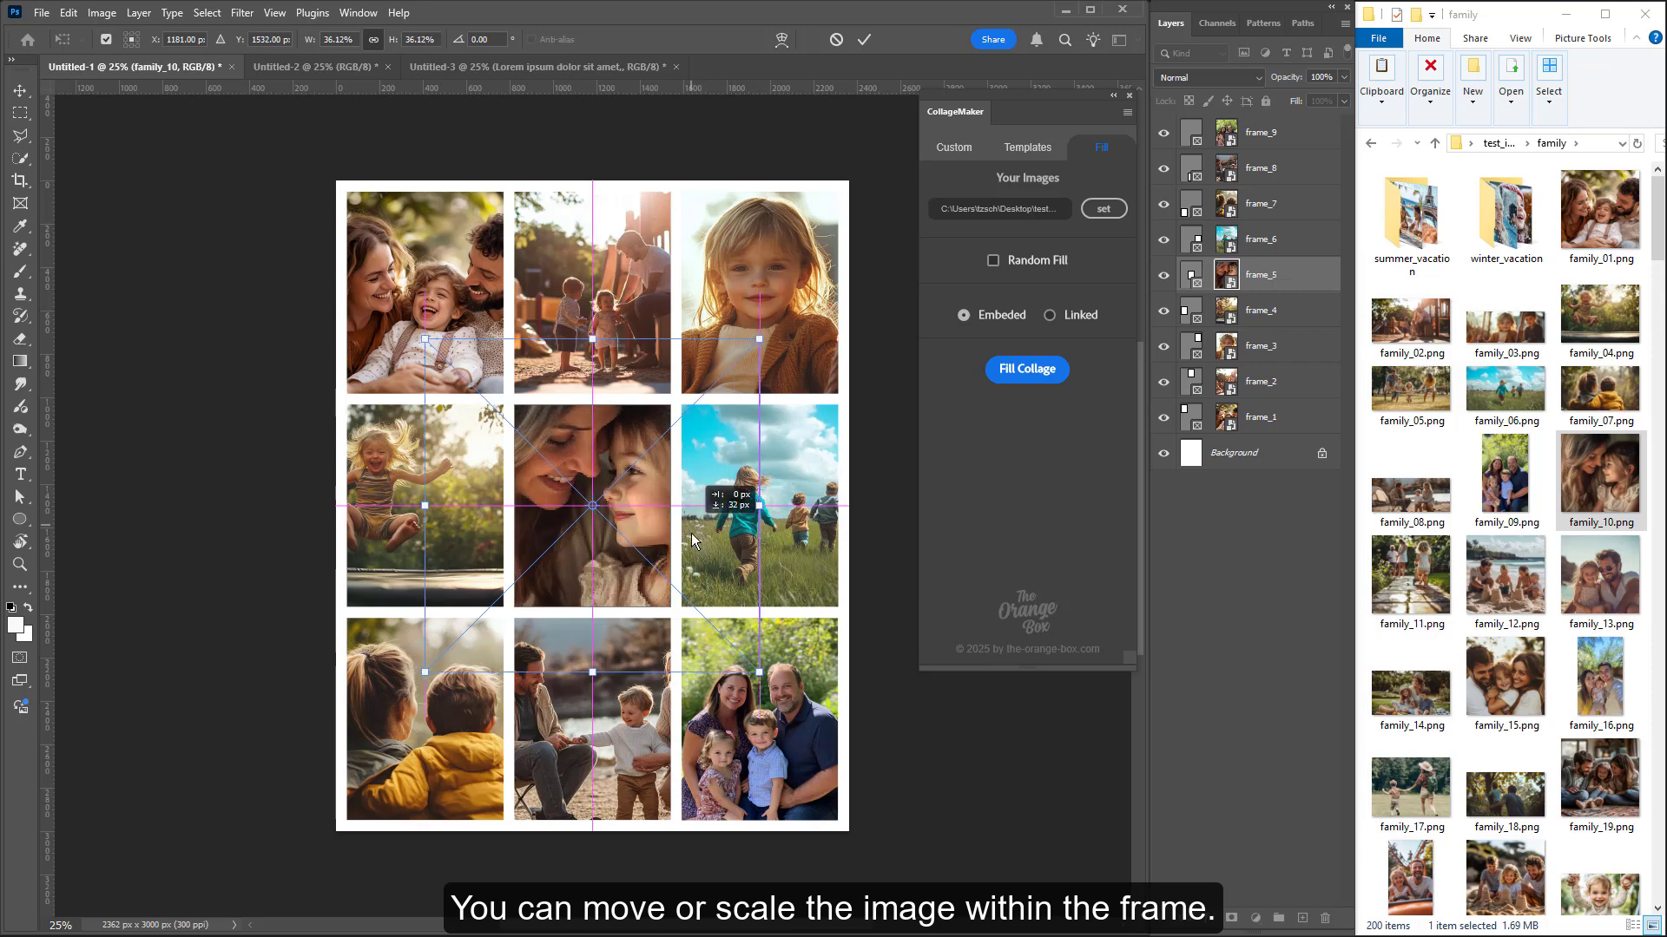
key("Return")
Step: Enlarge the bottom-right photo within its frame
left_click(802, 637)
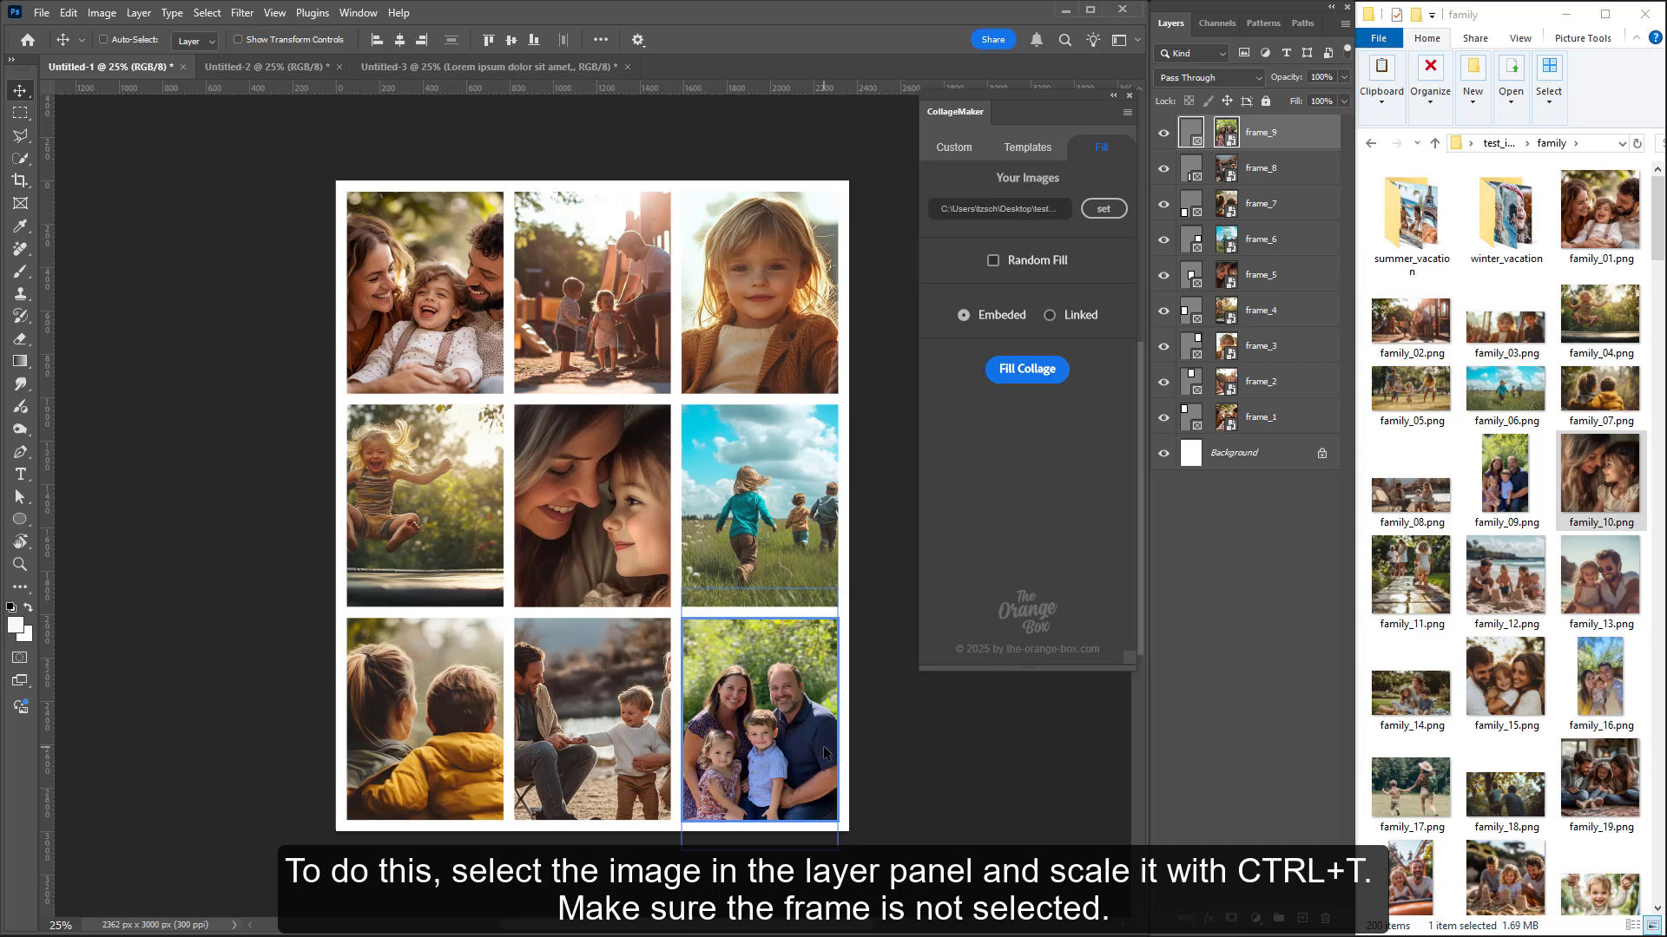
left_click(1226, 137)
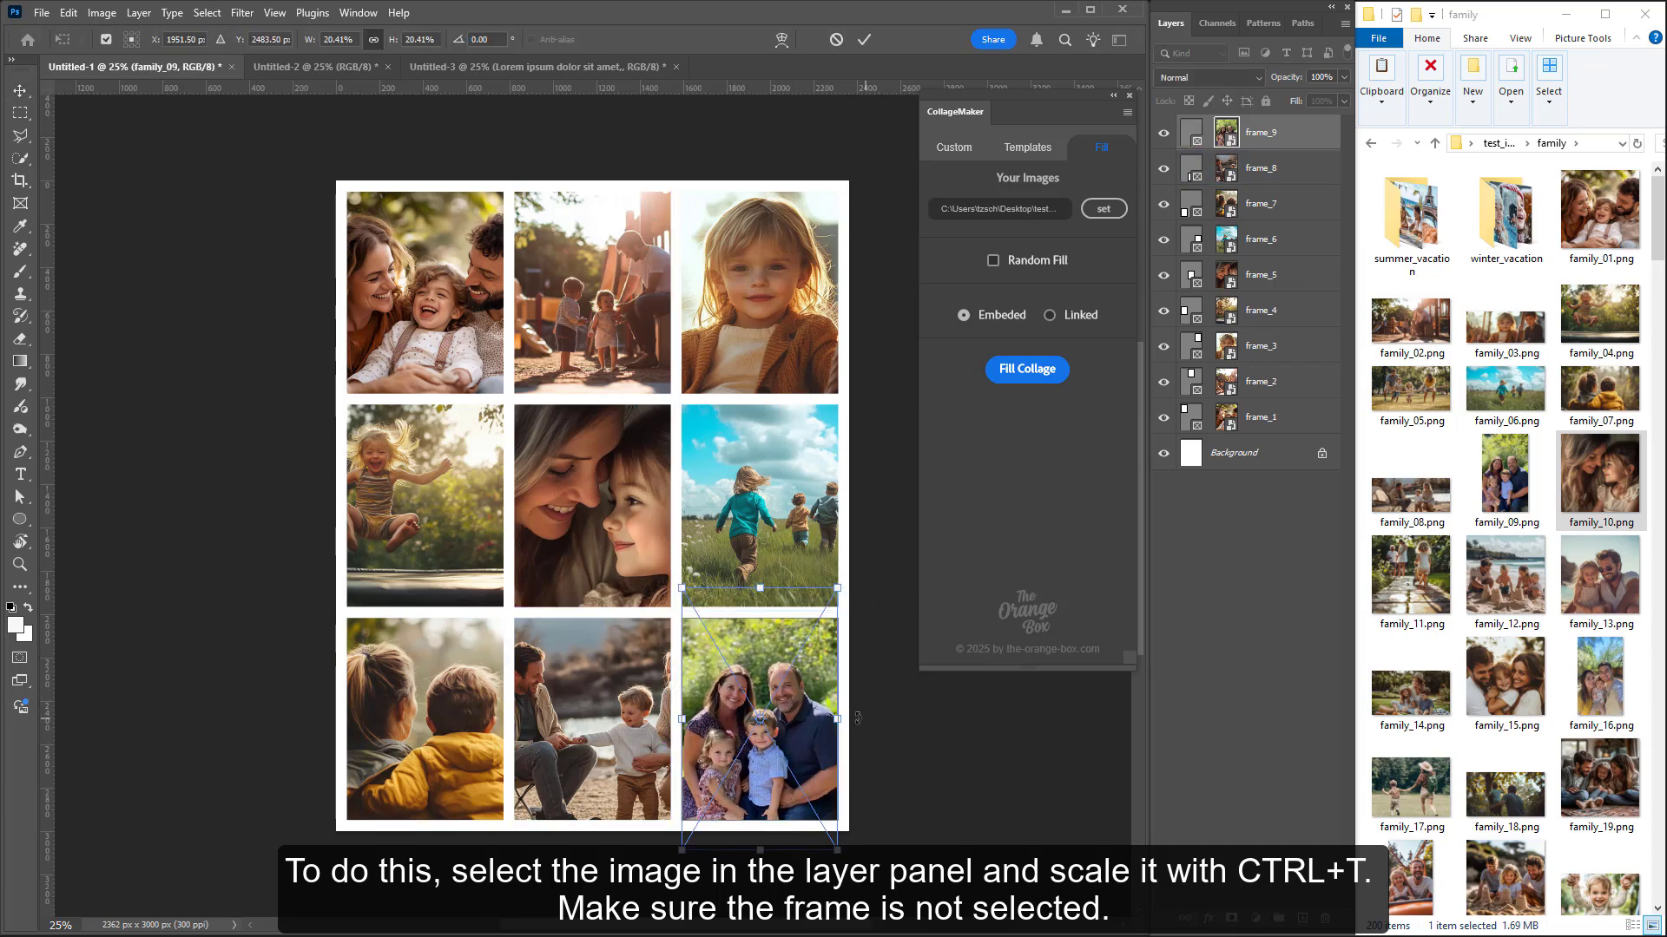
key("ctrl+t")
left_click_drag(883, 724, 844, 703)
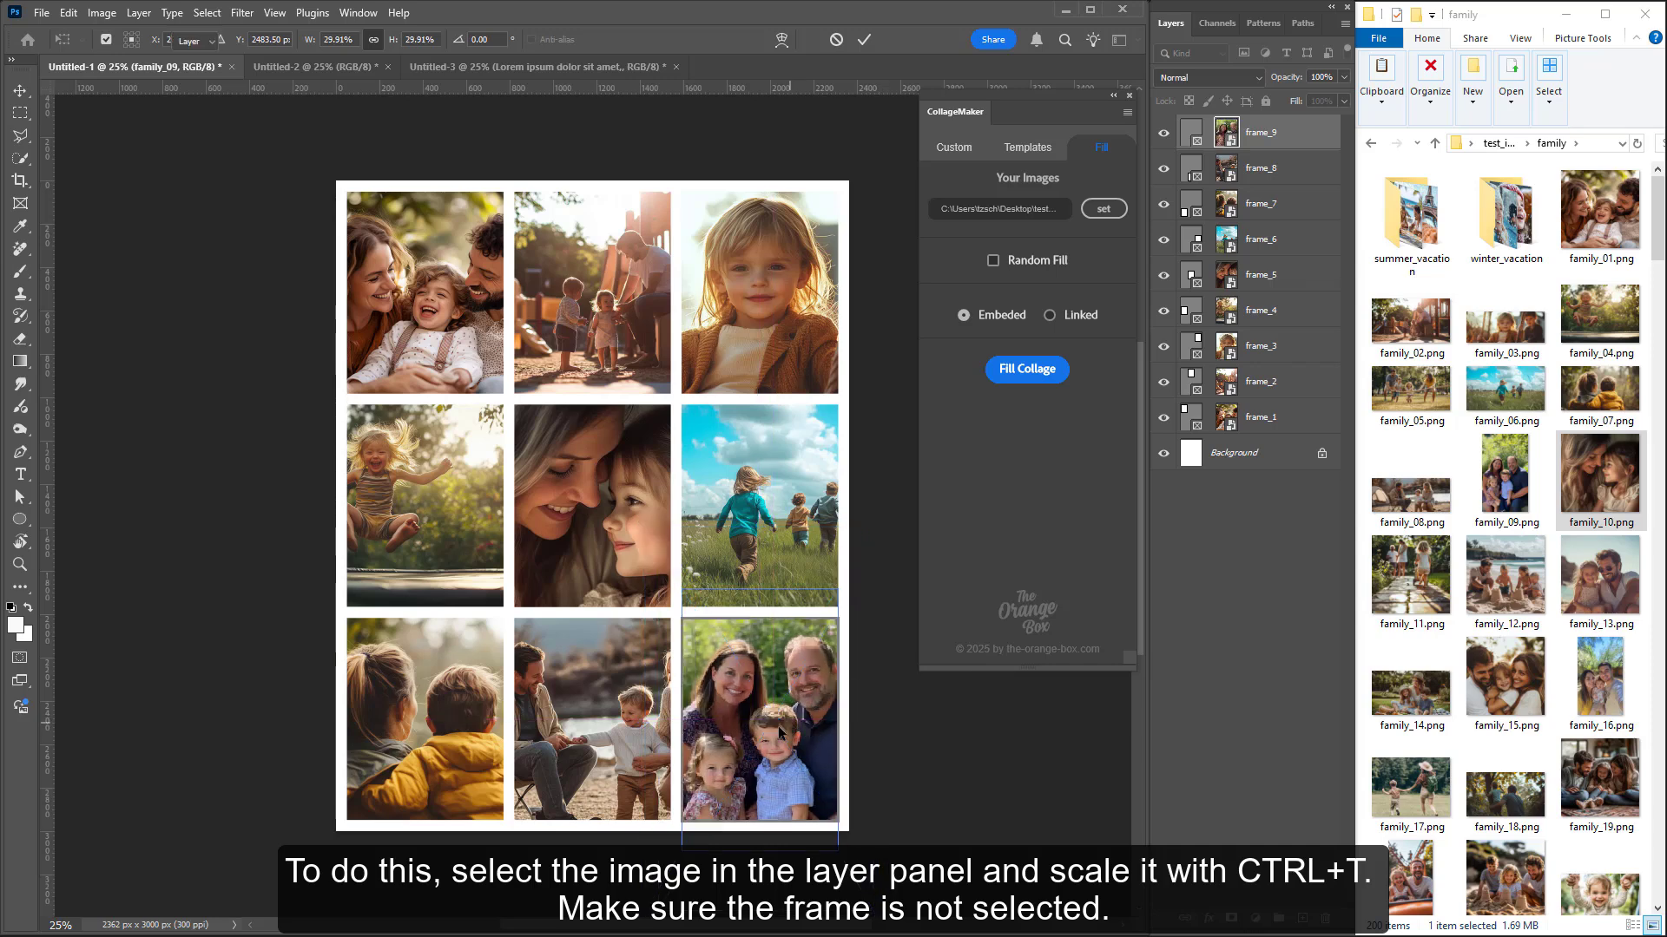
Step: Shift the bottom-middle photo left and stretch it wider to fill its frame
left_click(607, 708)
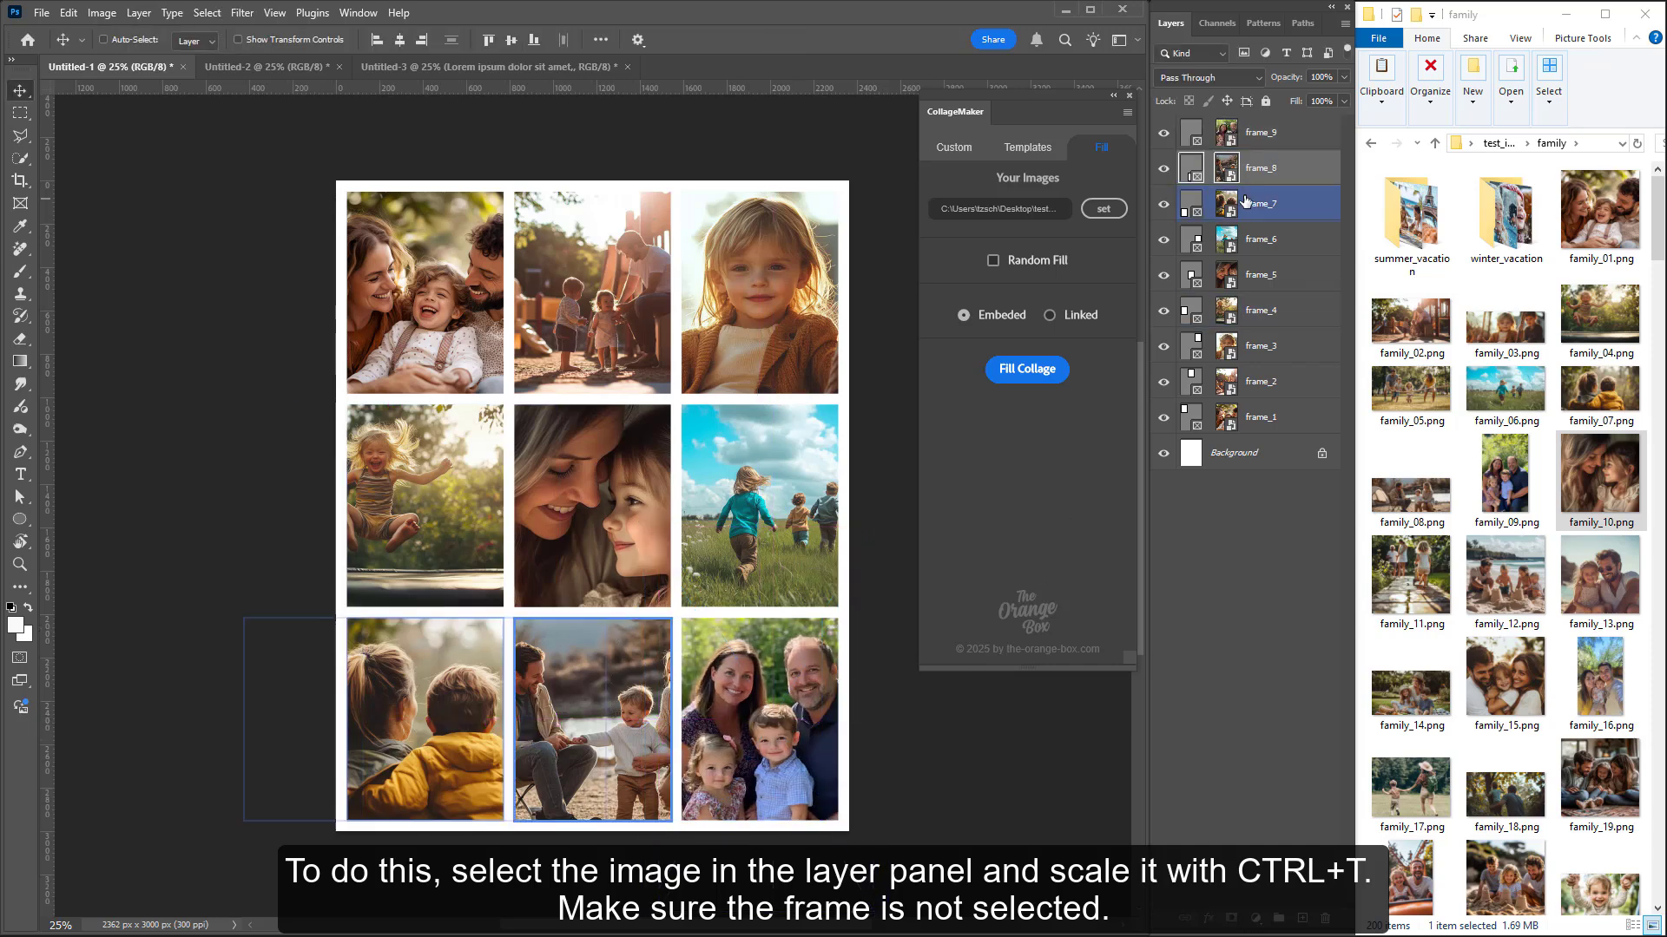
left_click(1226, 169)
left_click_drag(580, 803, 499, 804)
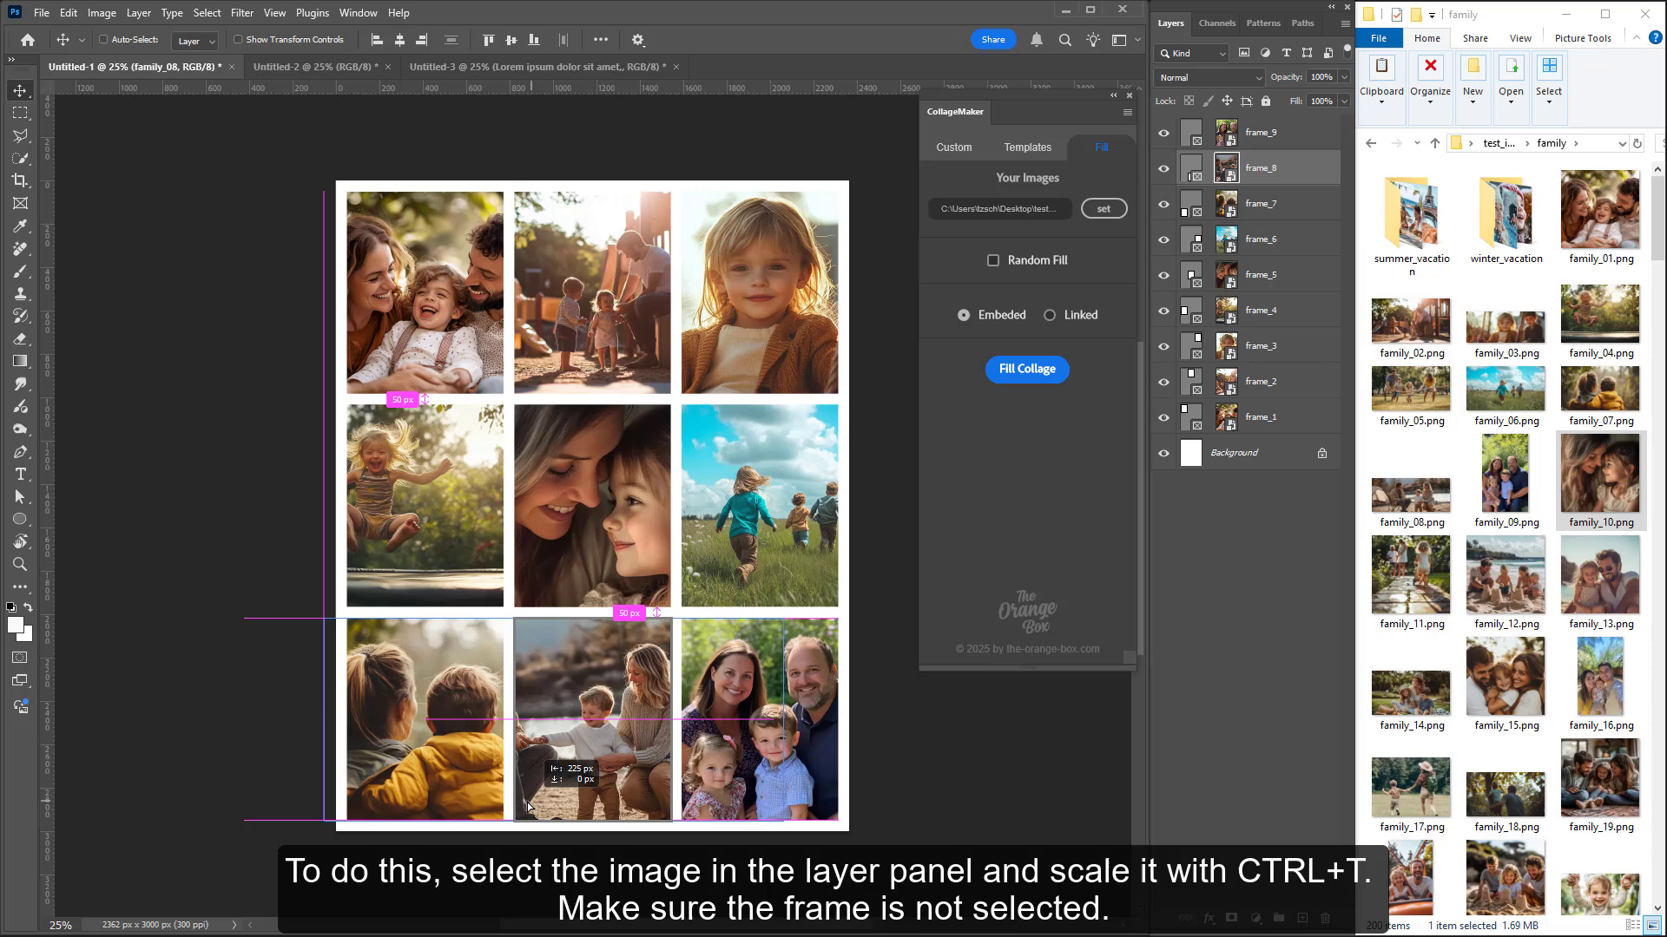
key("ctrl+t")
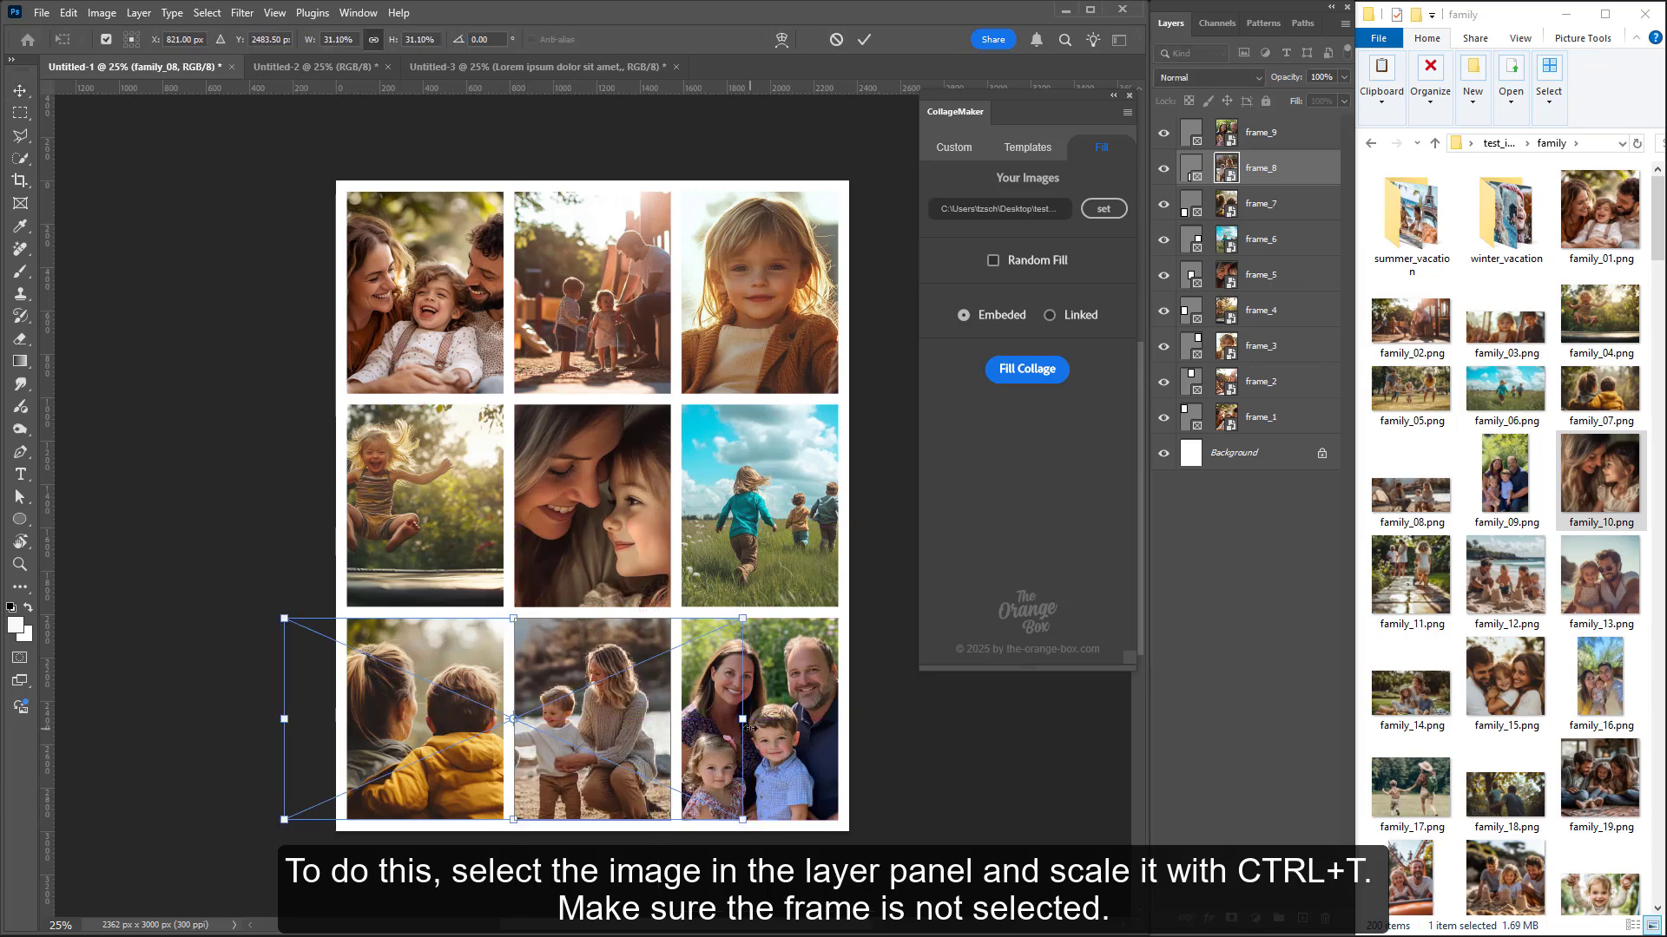
left_click_drag(749, 733, 830, 733)
key("Return")
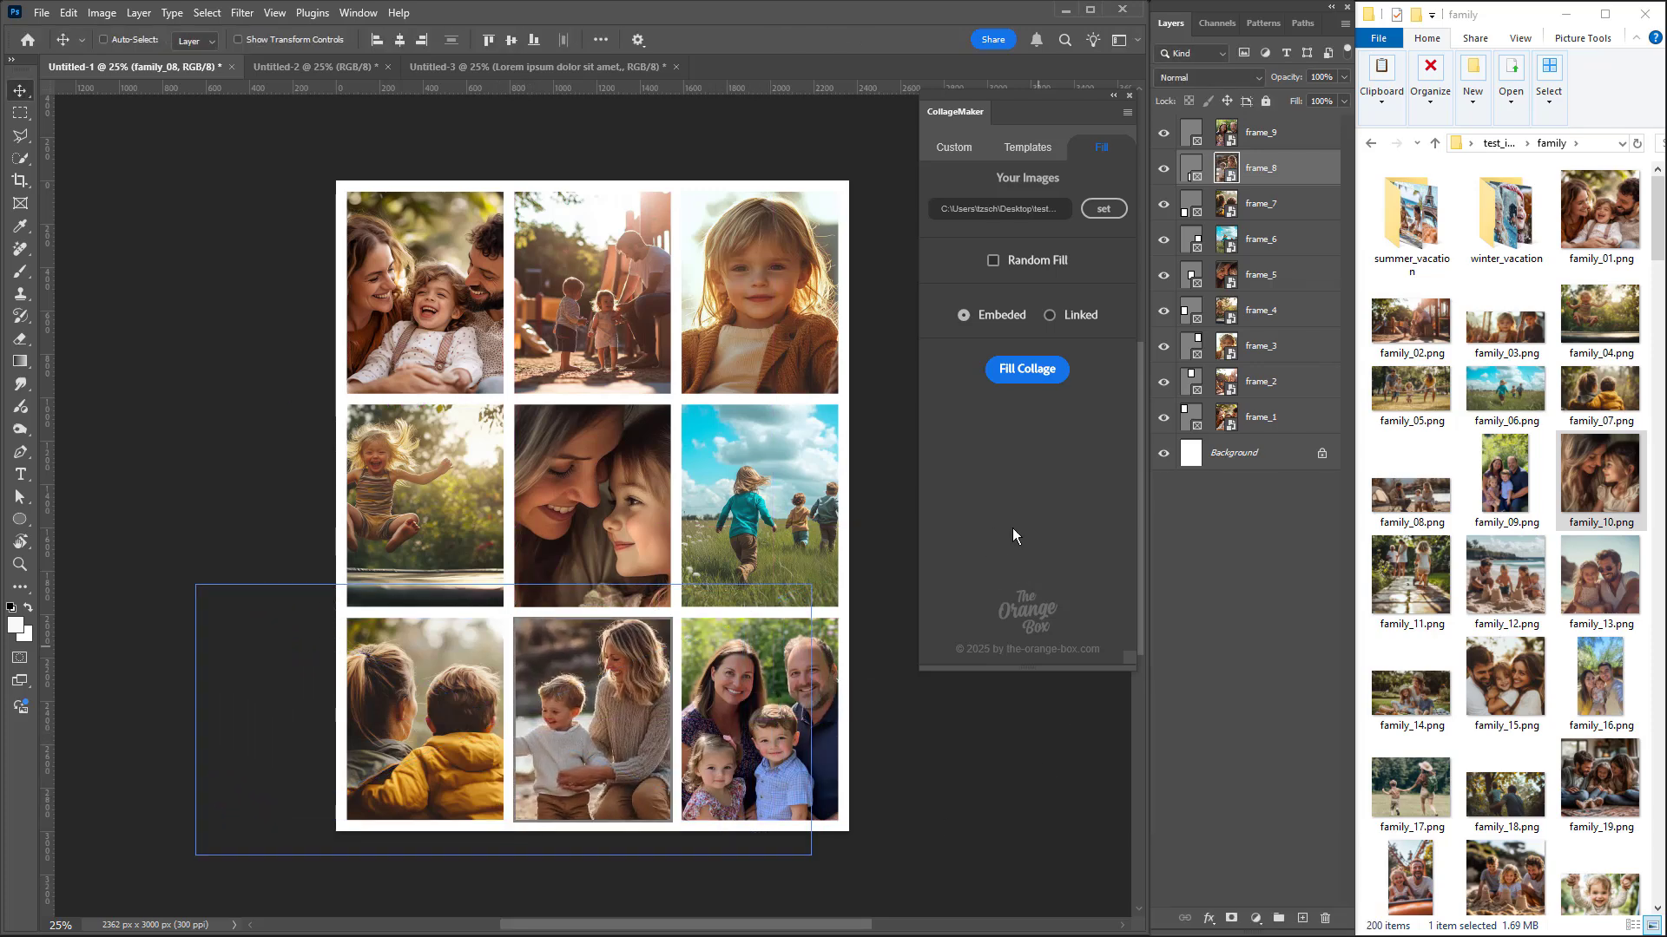
Step: In the Custom tab, set borders and spacing to 0 with 10 columns and 10 rows
left_click(1214, 669)
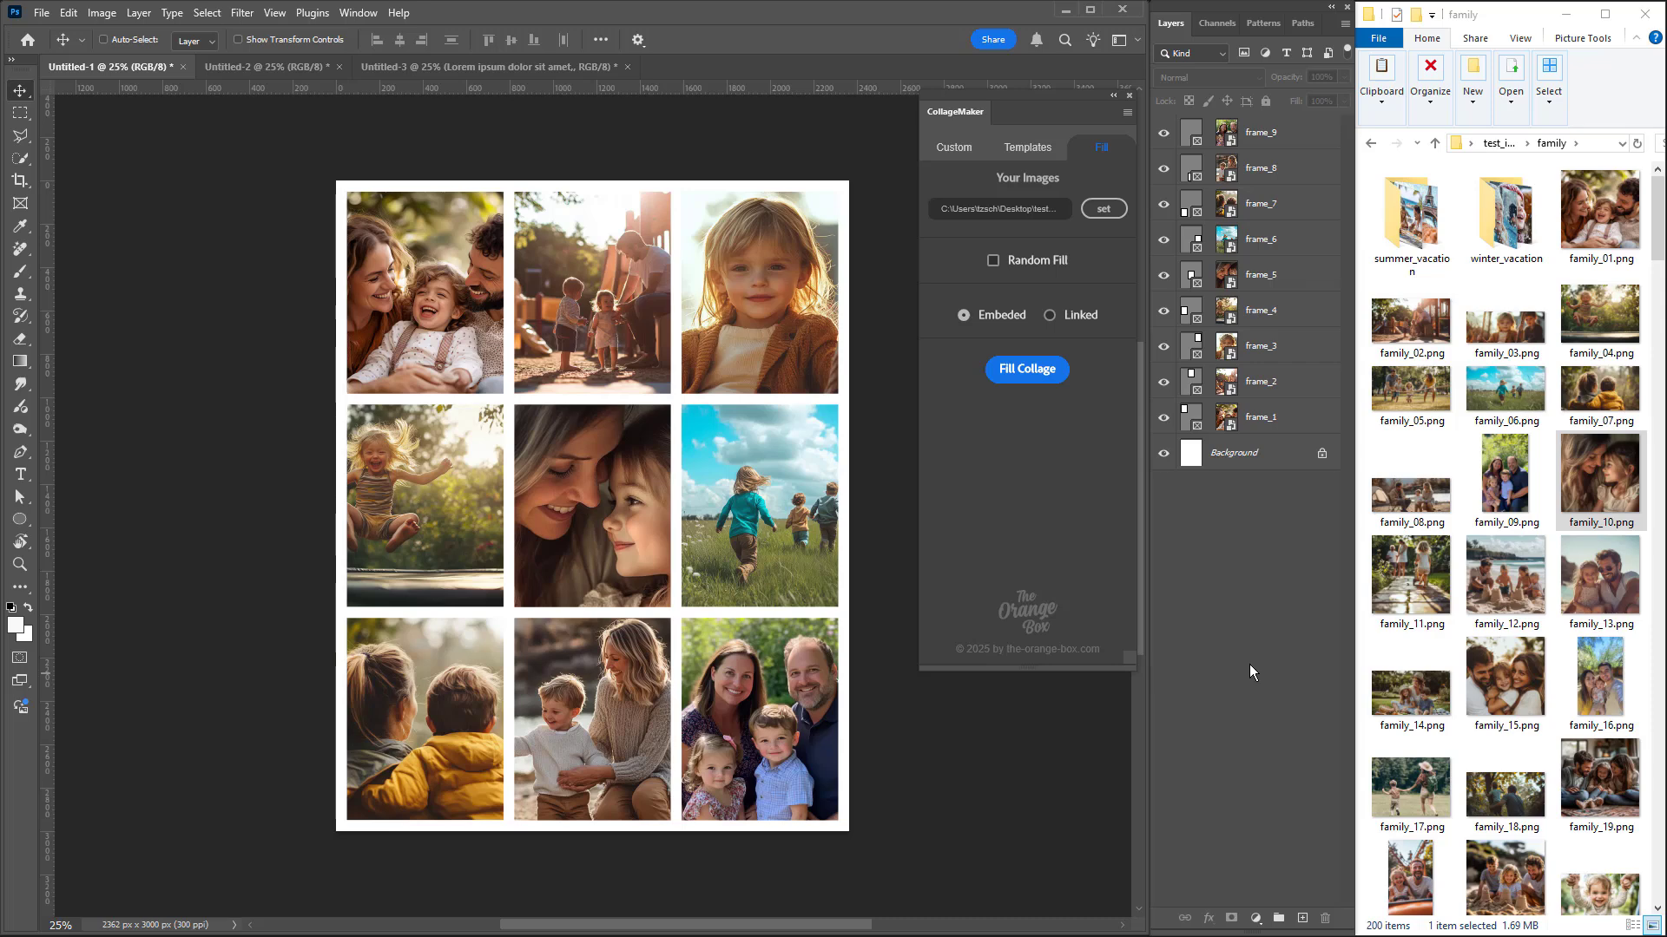
left_click(953, 147)
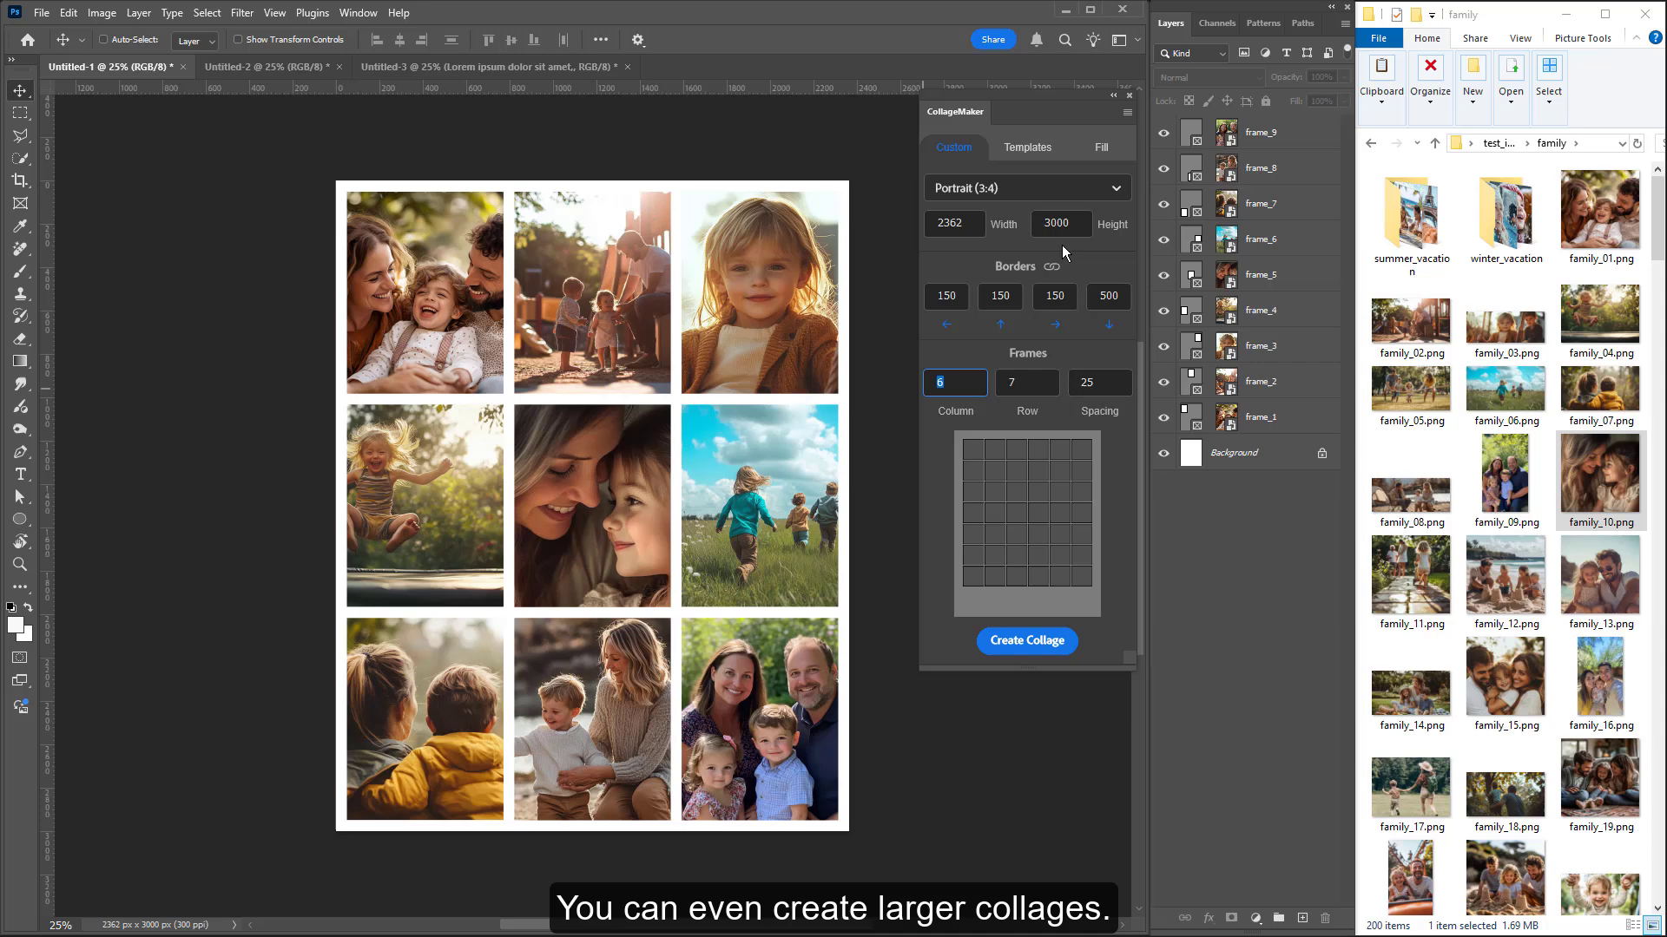
left_click(1054, 294)
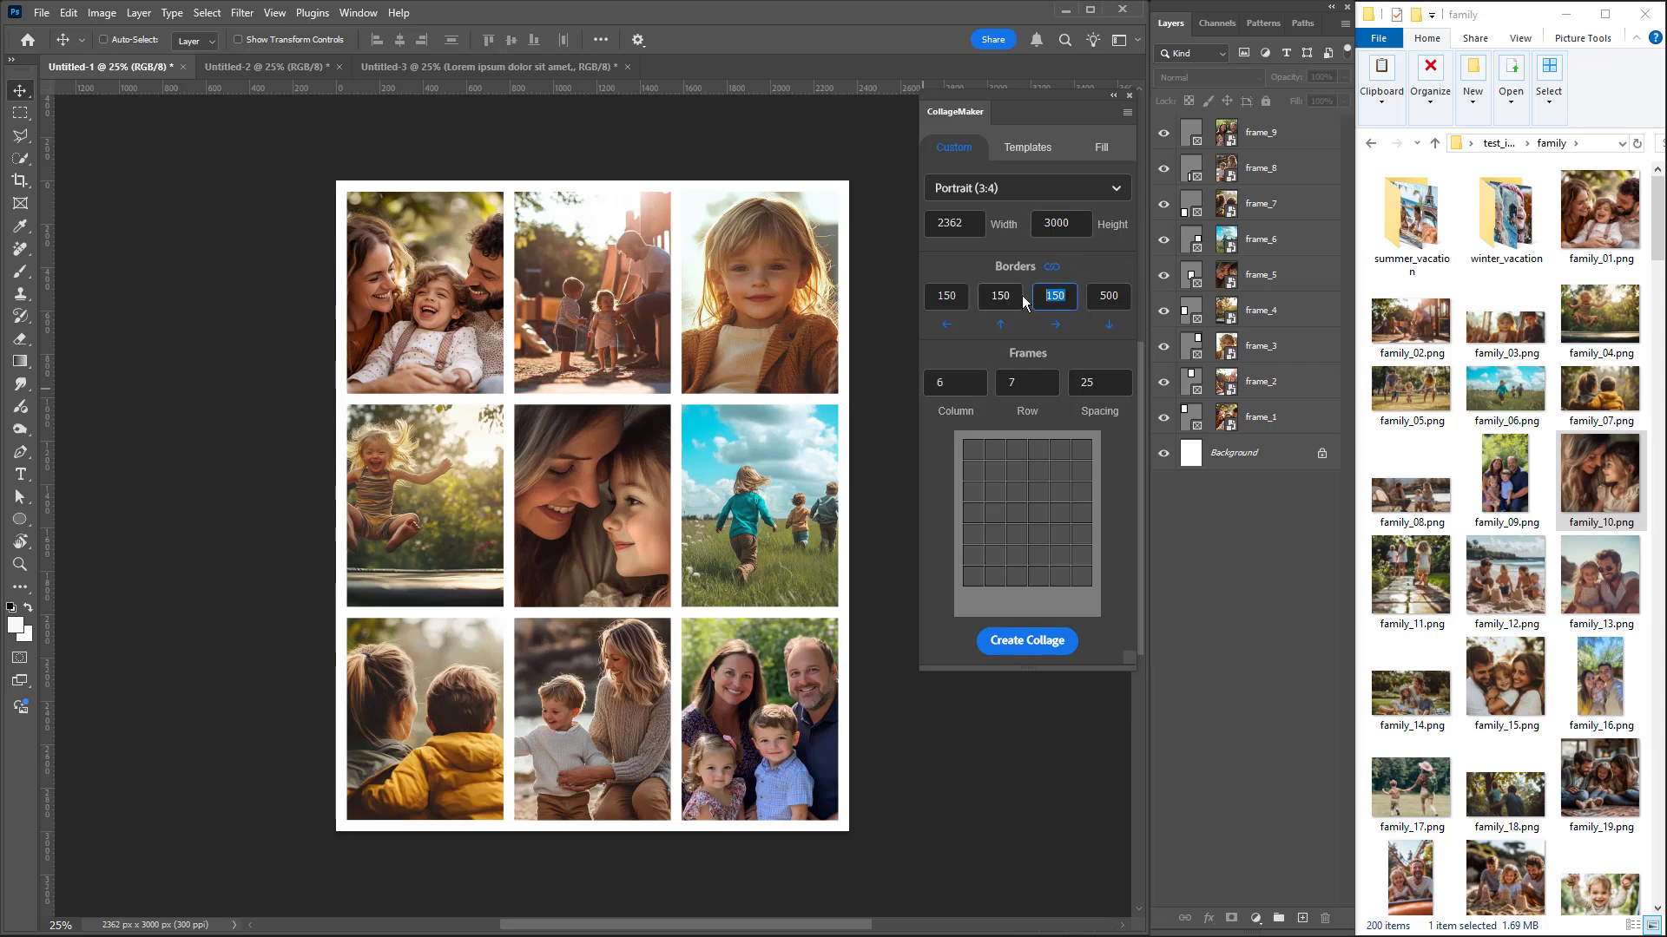
type("0")
left_click(1068, 382)
type("0")
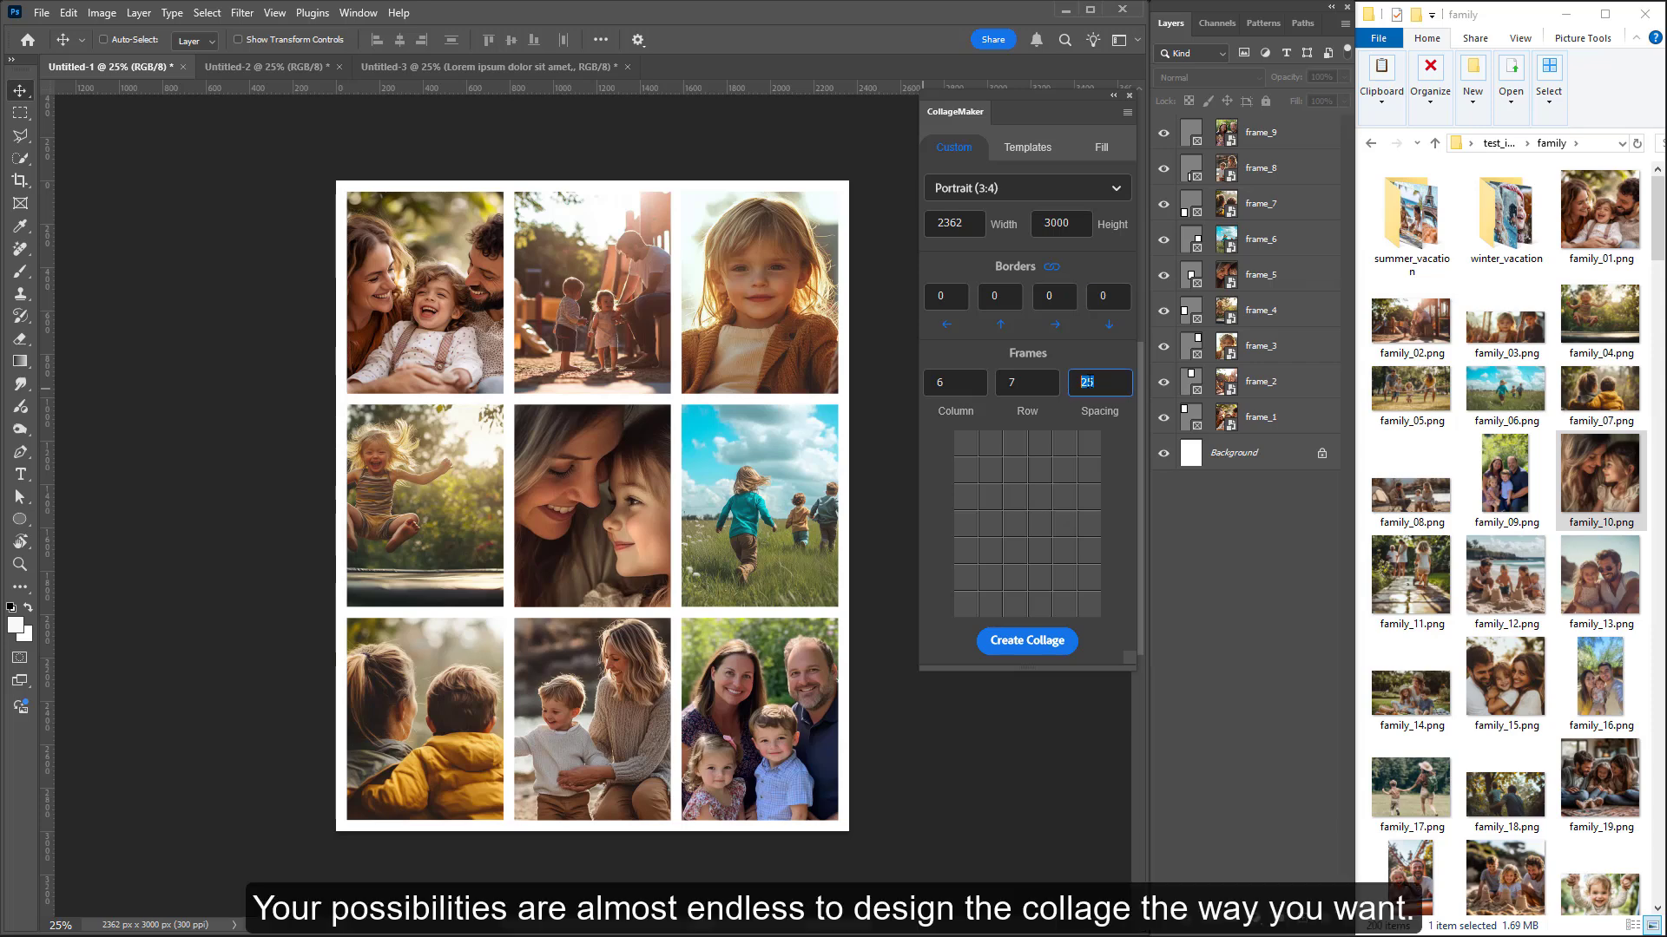
left_click(954, 382)
type("10")
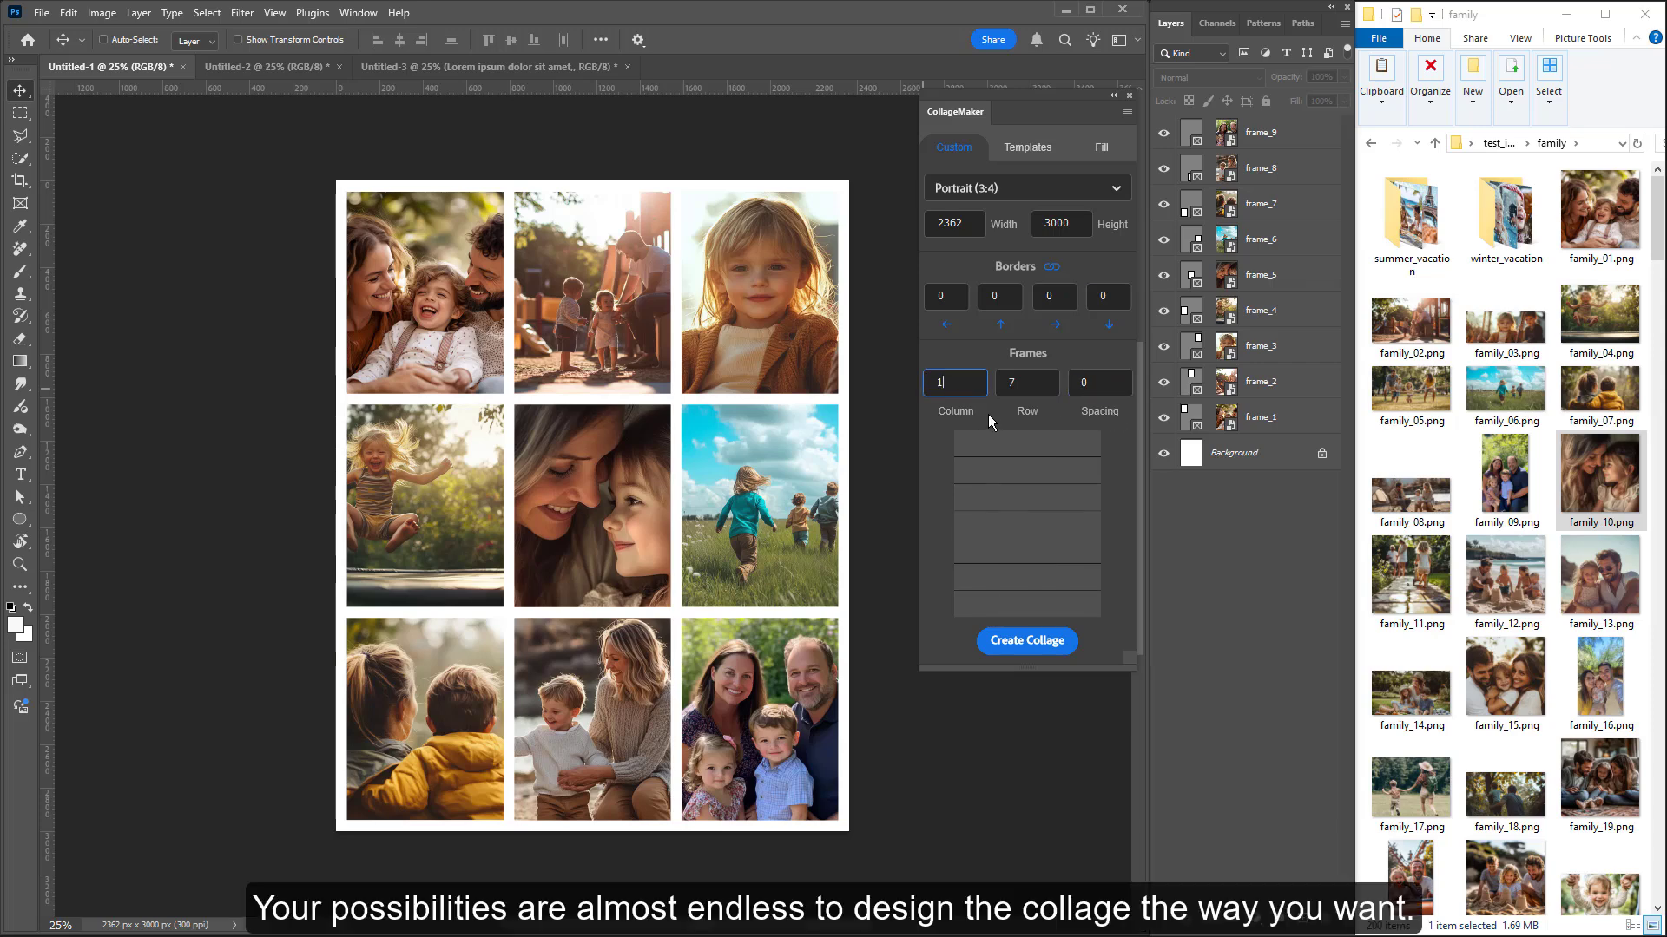
key("Tab")
type("1")
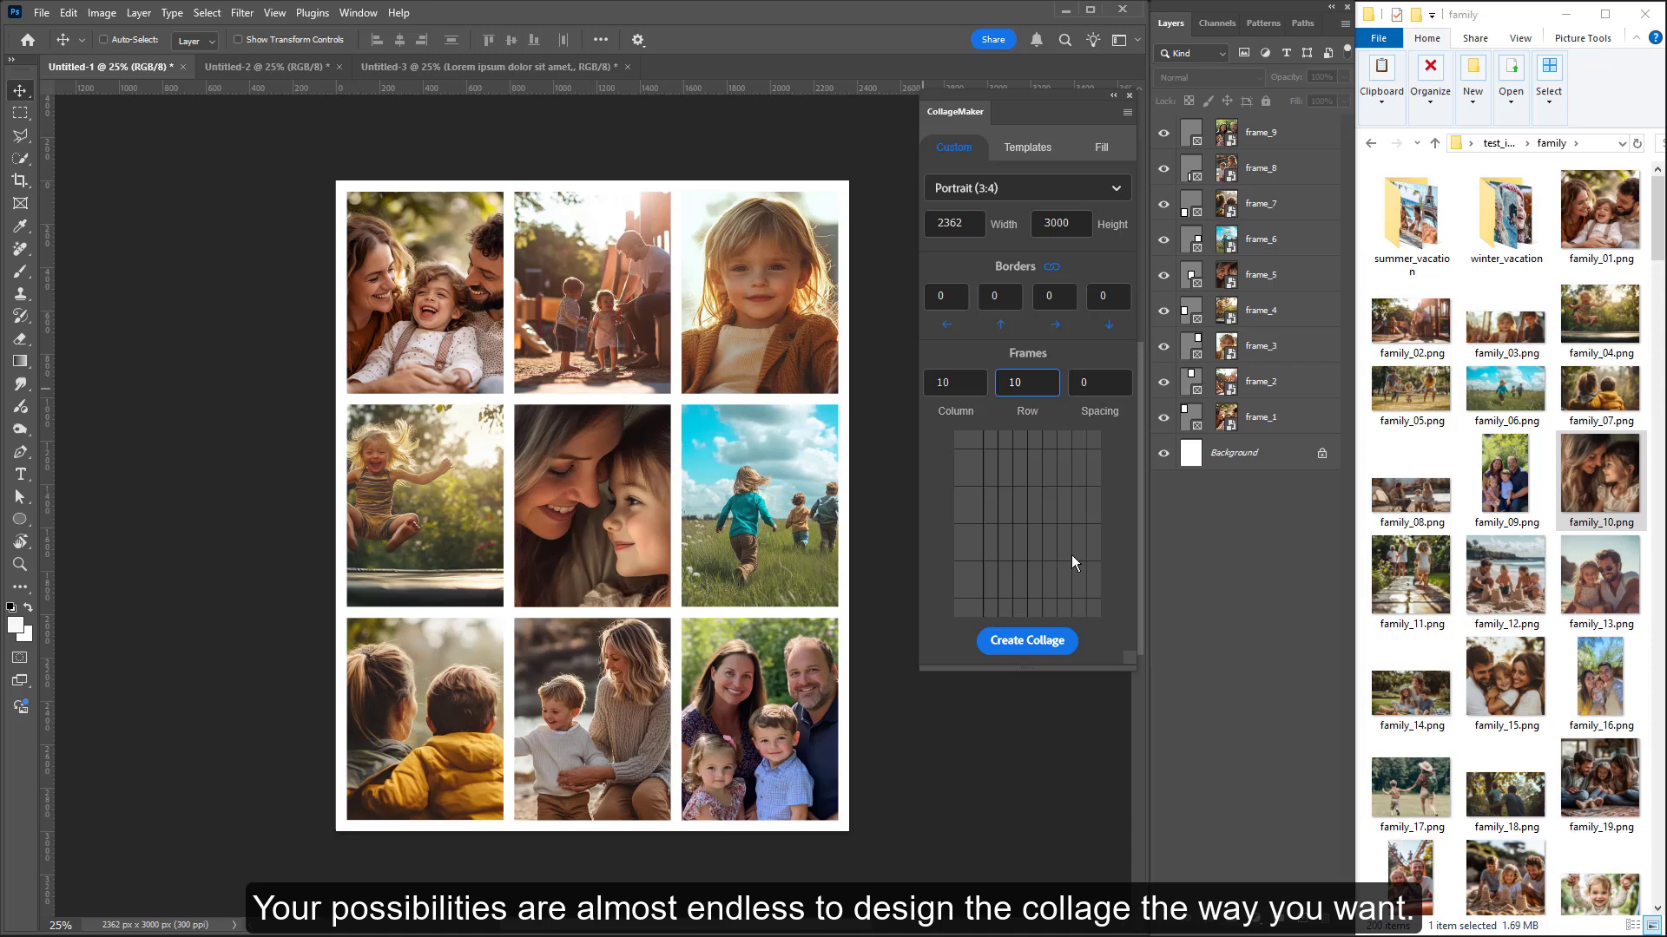
Step: Choose the Square (1:1) format and create the 10×10 collage document
left_click(1046, 187)
left_click(1033, 217)
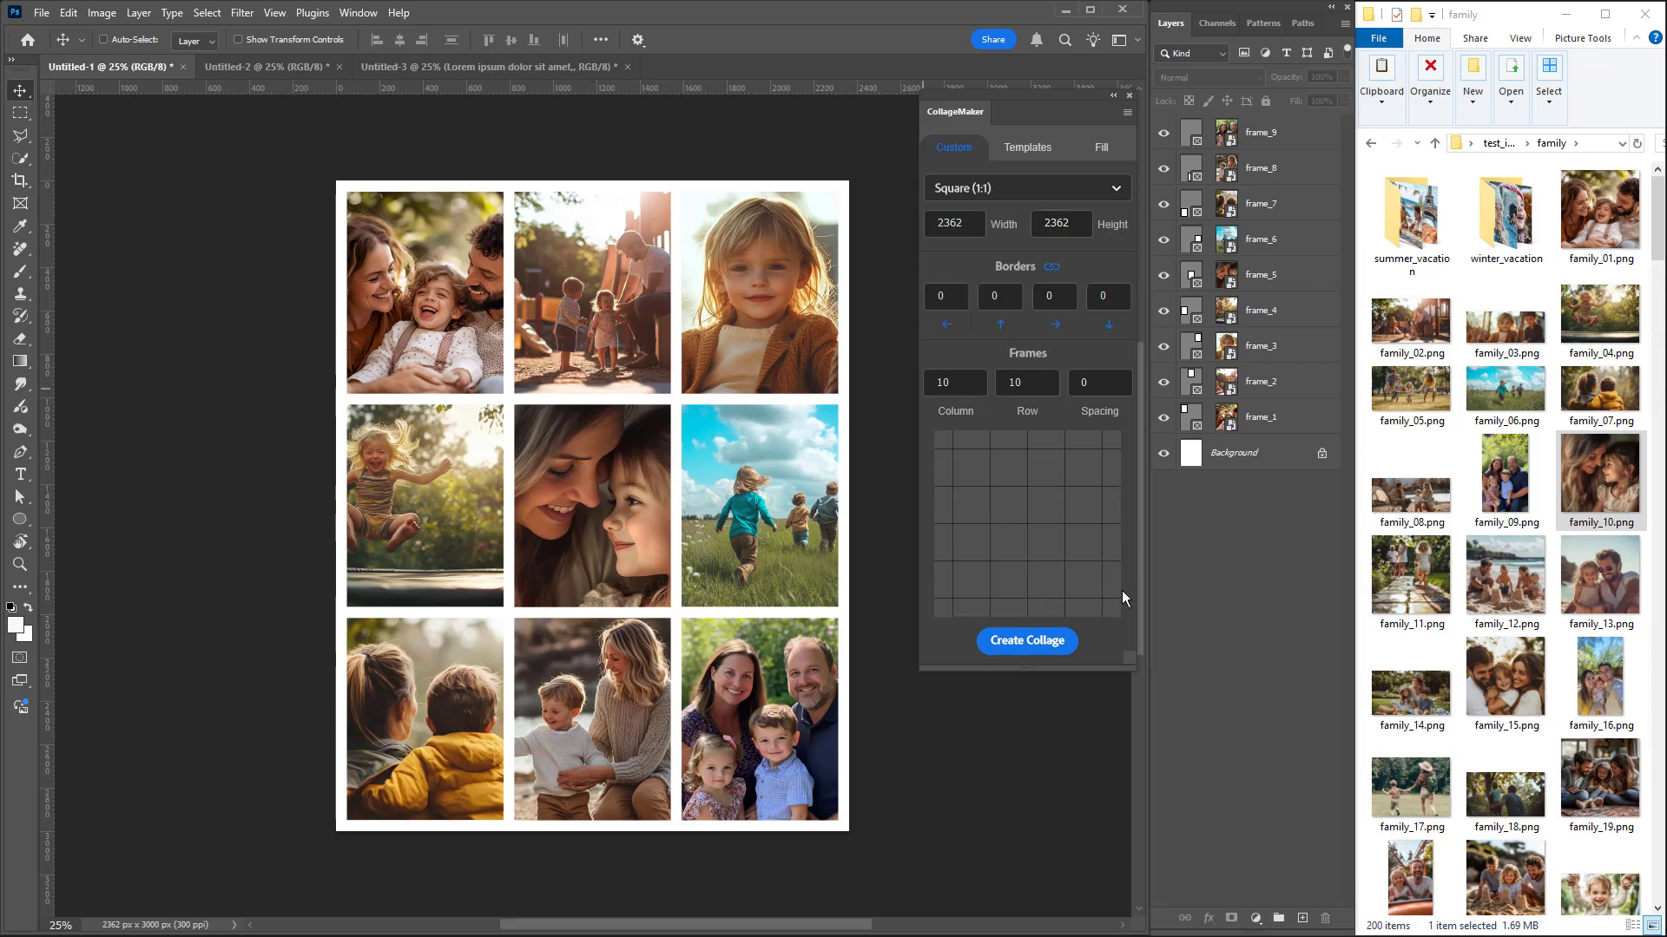
left_click(1026, 640)
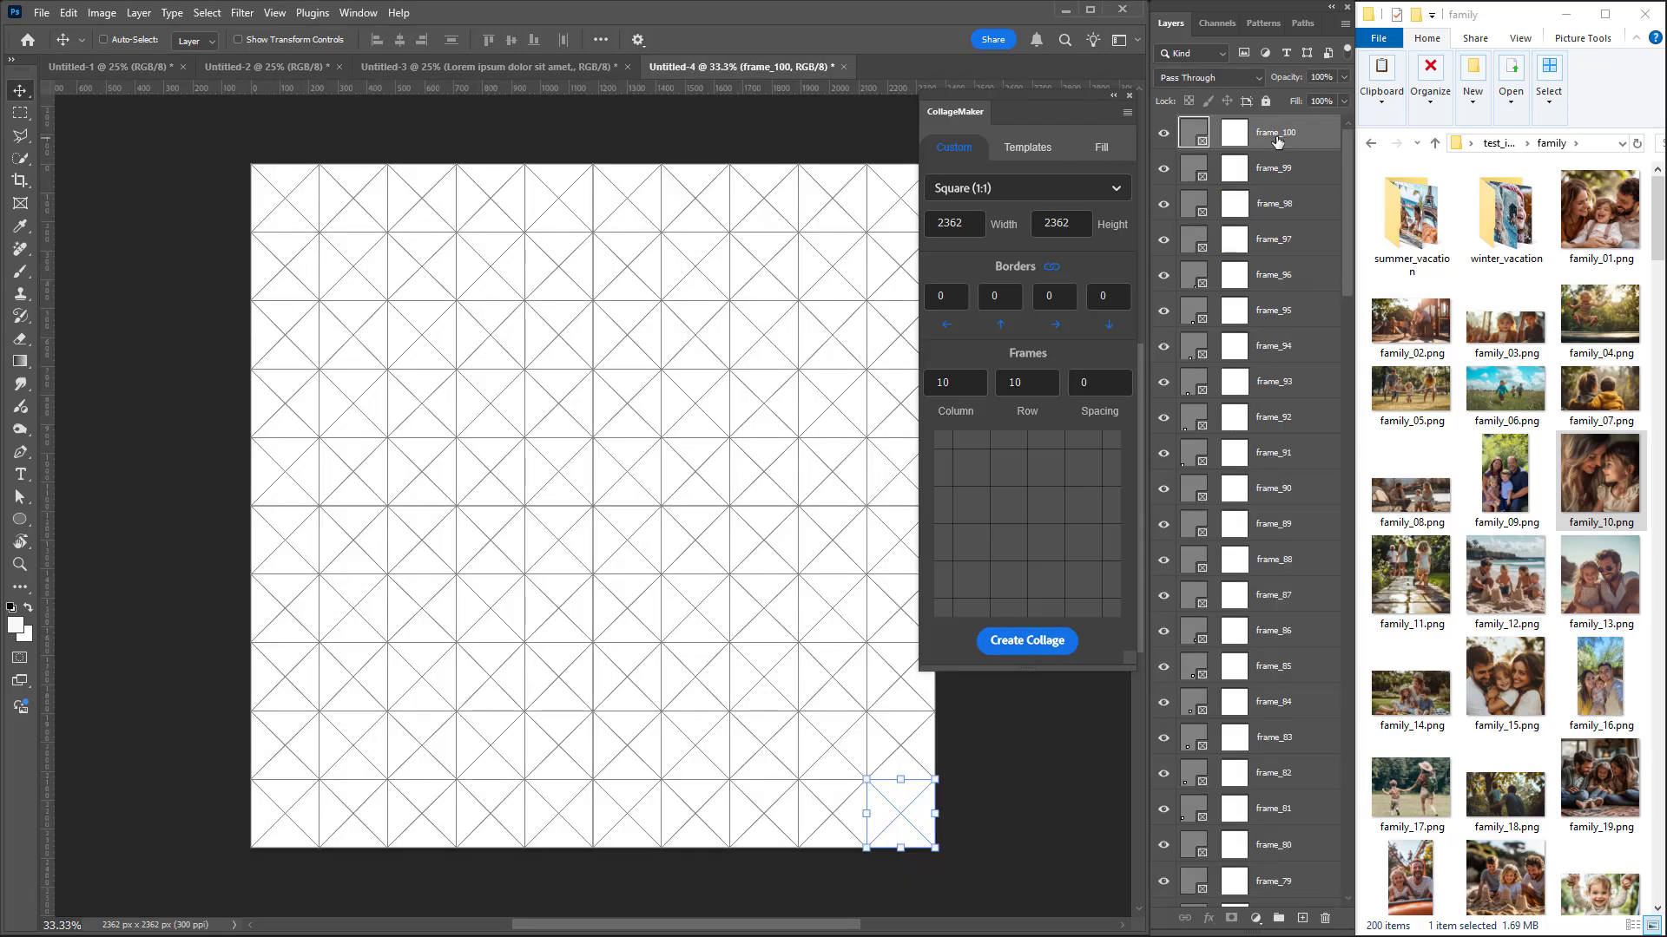
Step: Fill all 100 frames of the 10×10 square grid with the family photos via CollageMaker's Fill Collage
left_click(1107, 149)
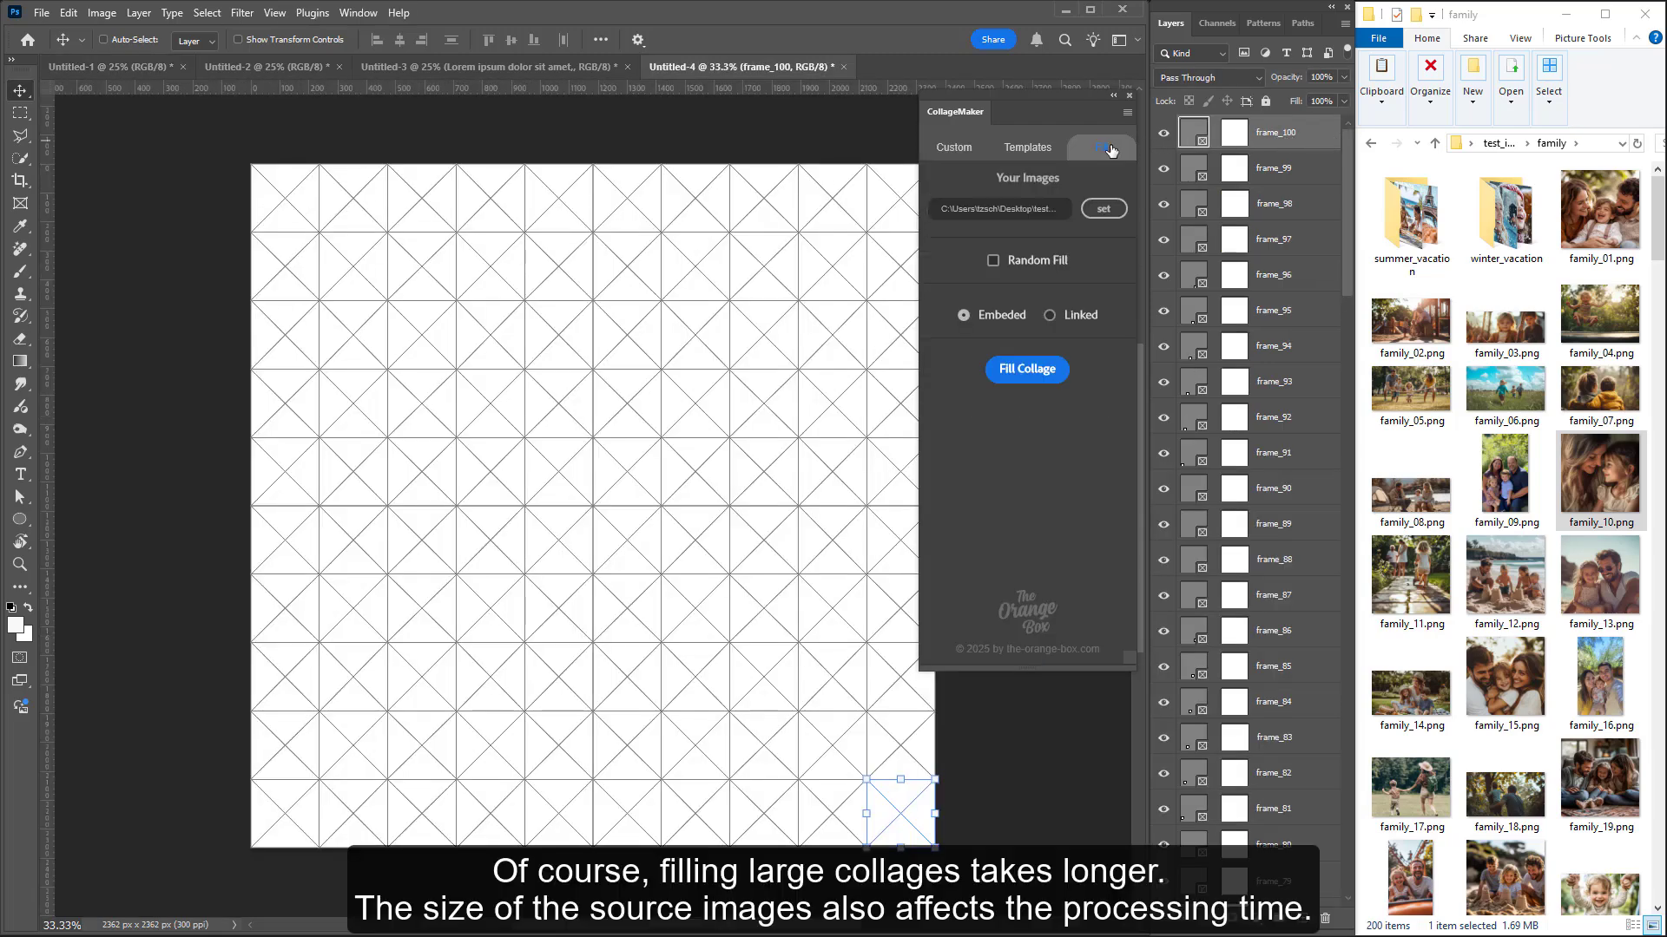
left_click(1021, 368)
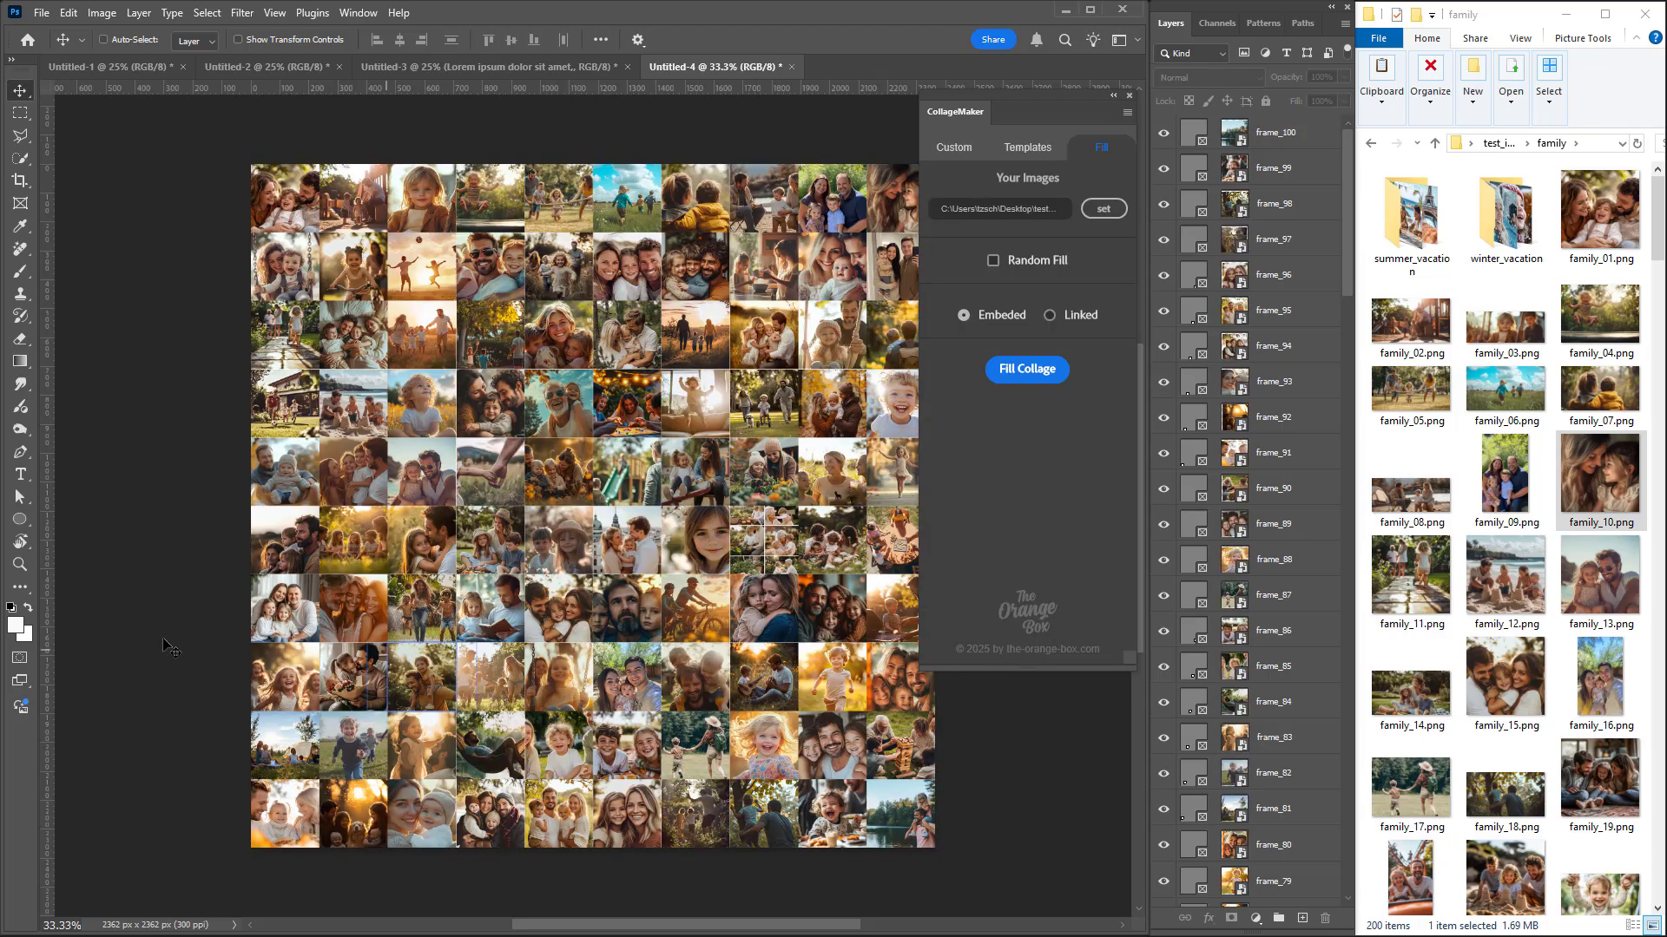
Step: Inspect the filled grid at 100% zoom, then bring up CollageMaker's gallery of pre-made templates
double_click(19, 563)
mouse_move(408, 348)
left_mouse_down()
mouse_move(663, 528)
mouse_move(298, 269)
left_mouse_up()
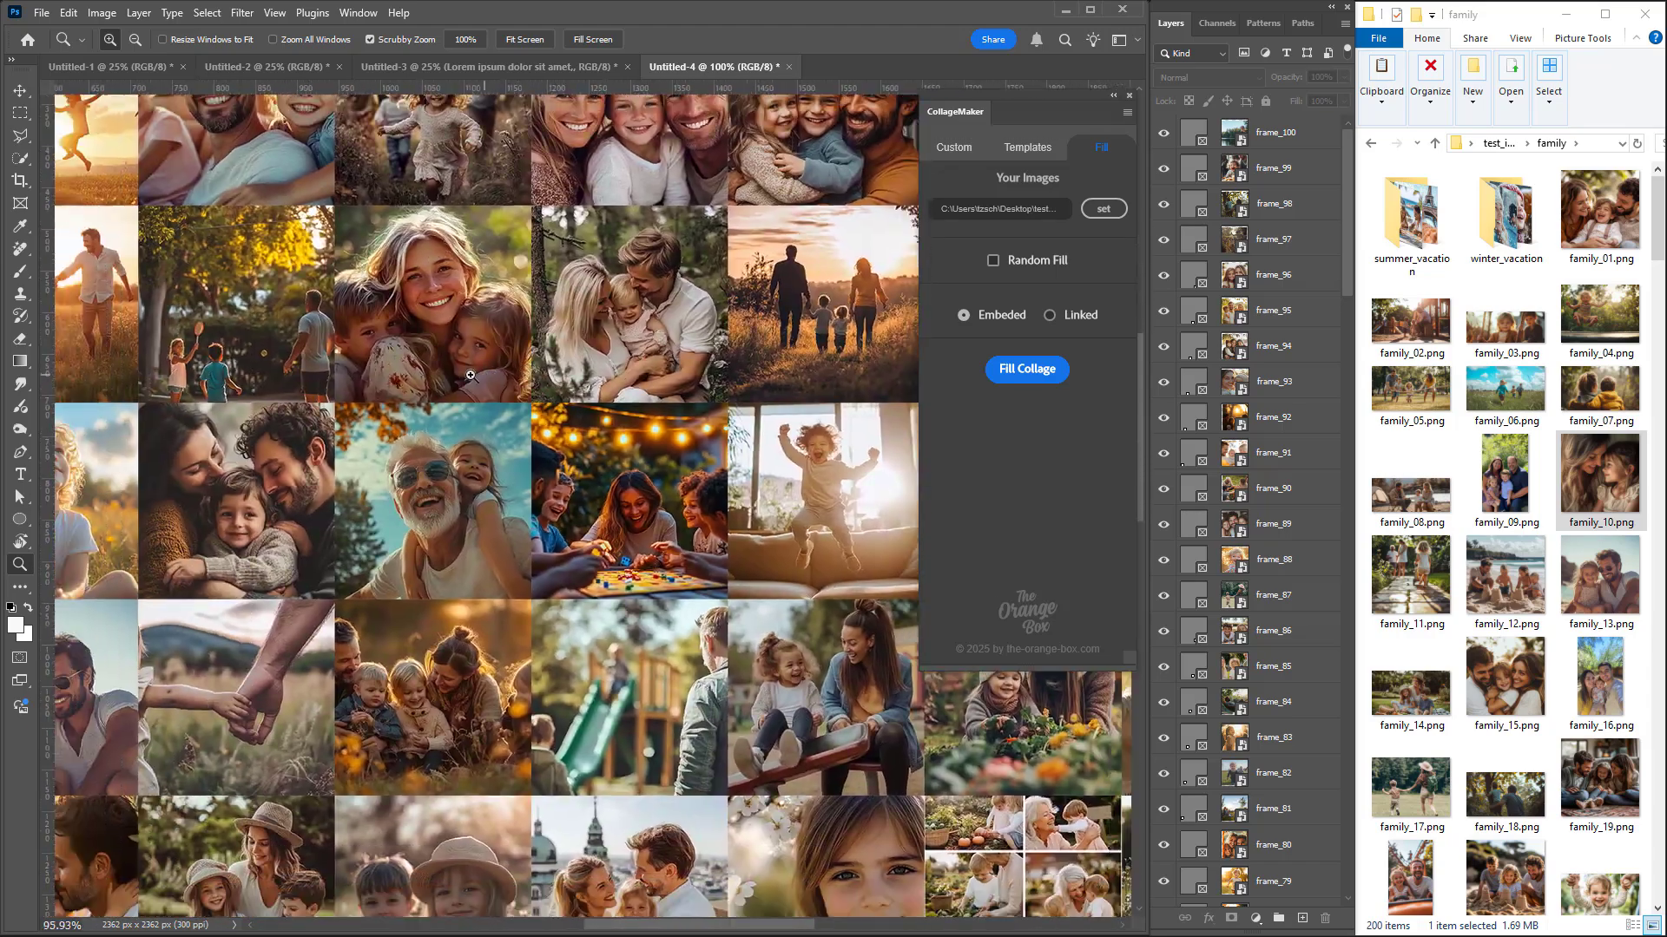
scroll(512, 387, "down", 5)
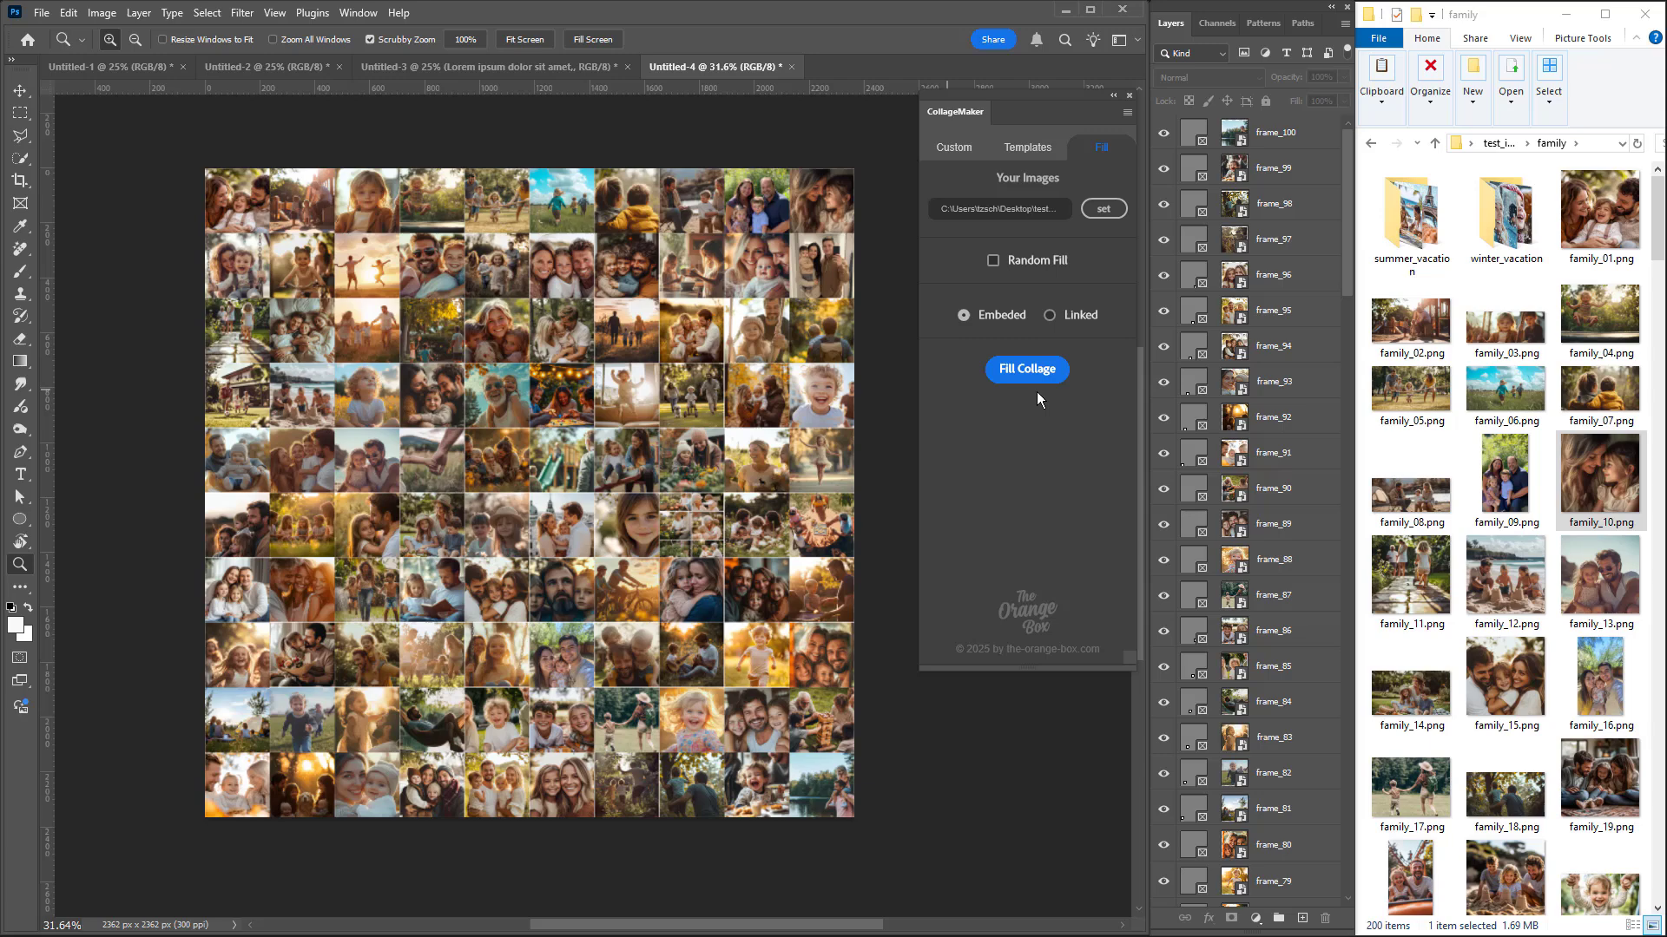
left_click(1026, 151)
mouse_move(1130, 221)
left_mouse_down()
mouse_move(1130, 460)
mouse_move(1124, 223)
mouse_move(1130, 309)
left_mouse_up()
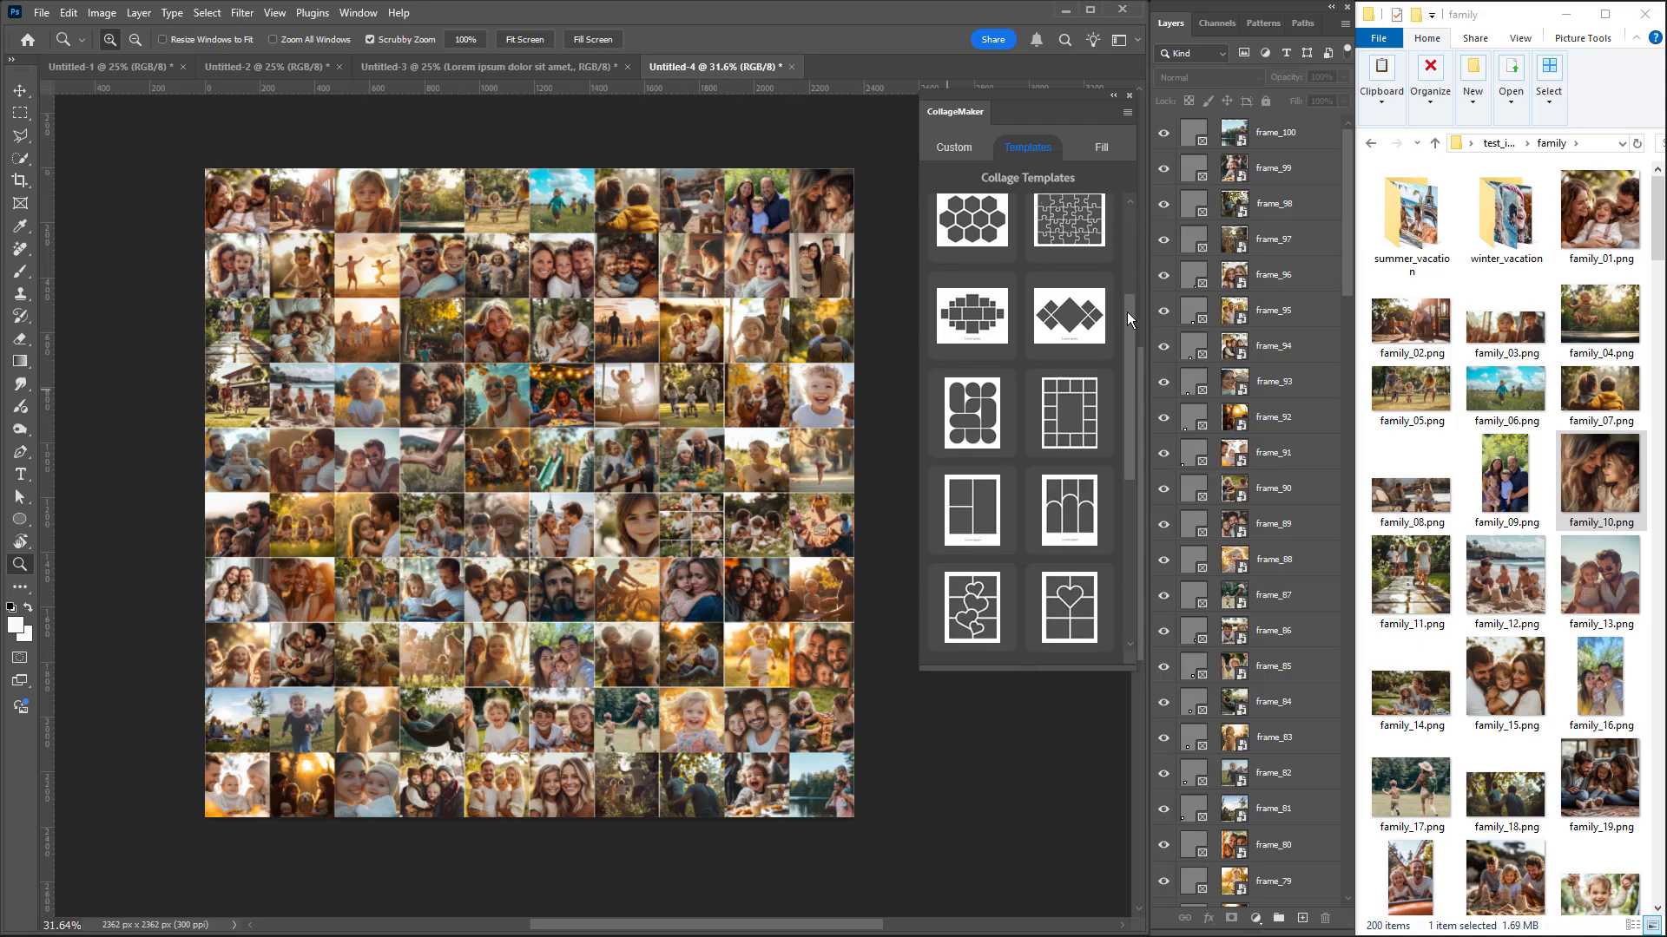
Step: Create the arched three-column template collage and fill its frames with Random Fill enabled
left_click(1070, 480)
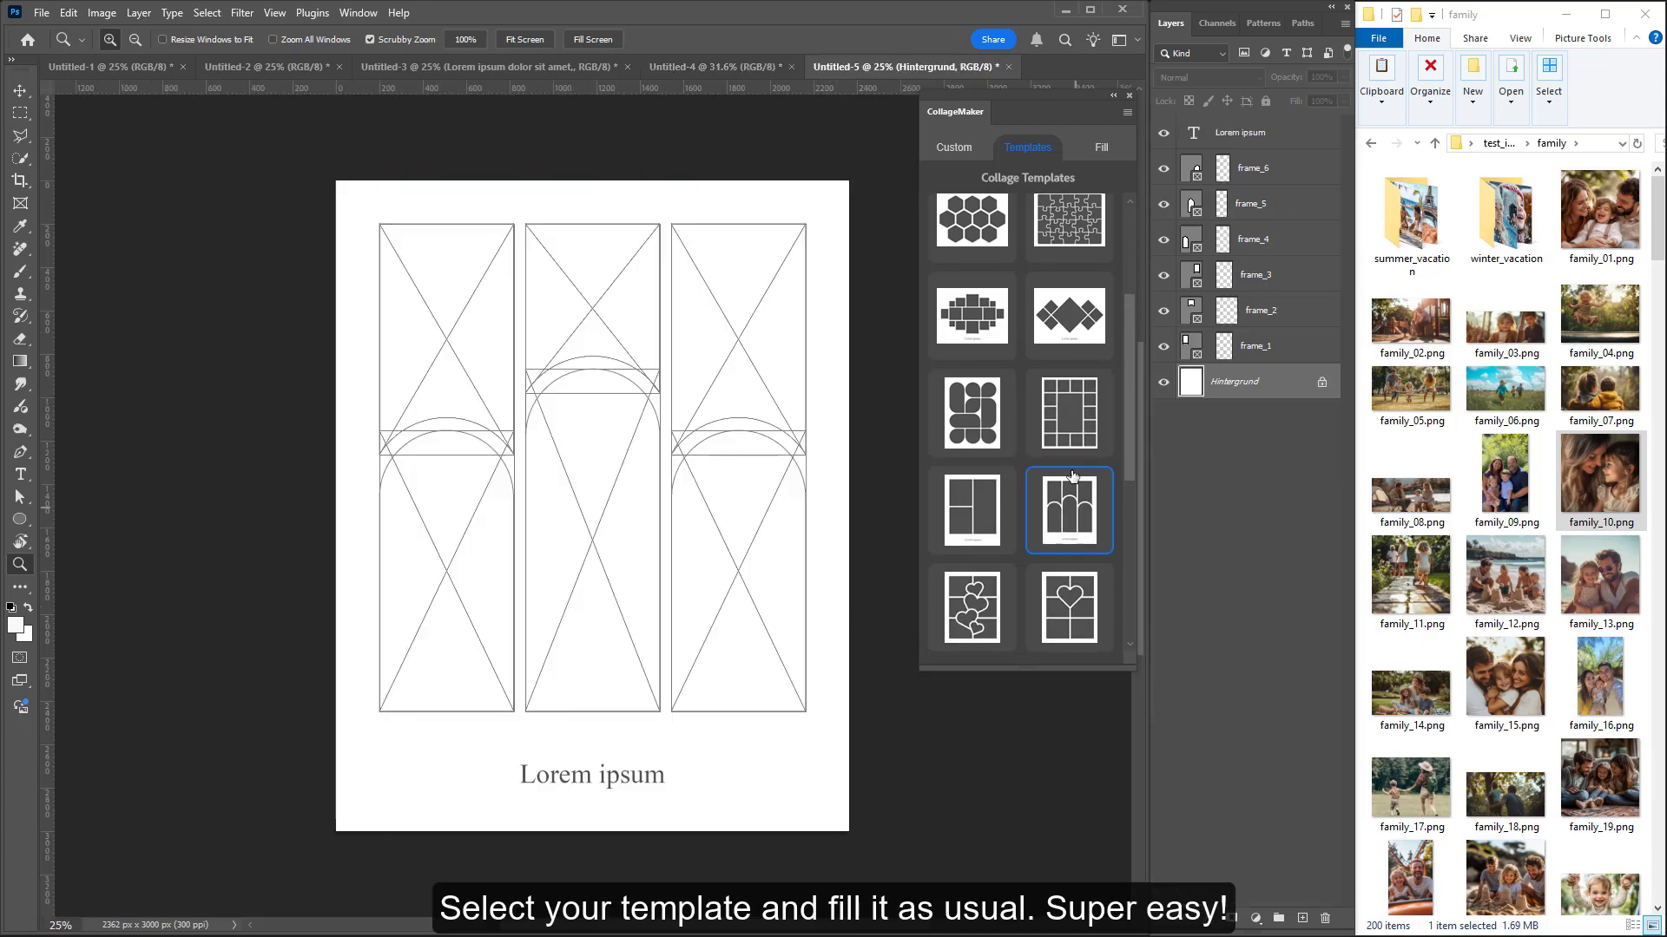
left_click(1100, 147)
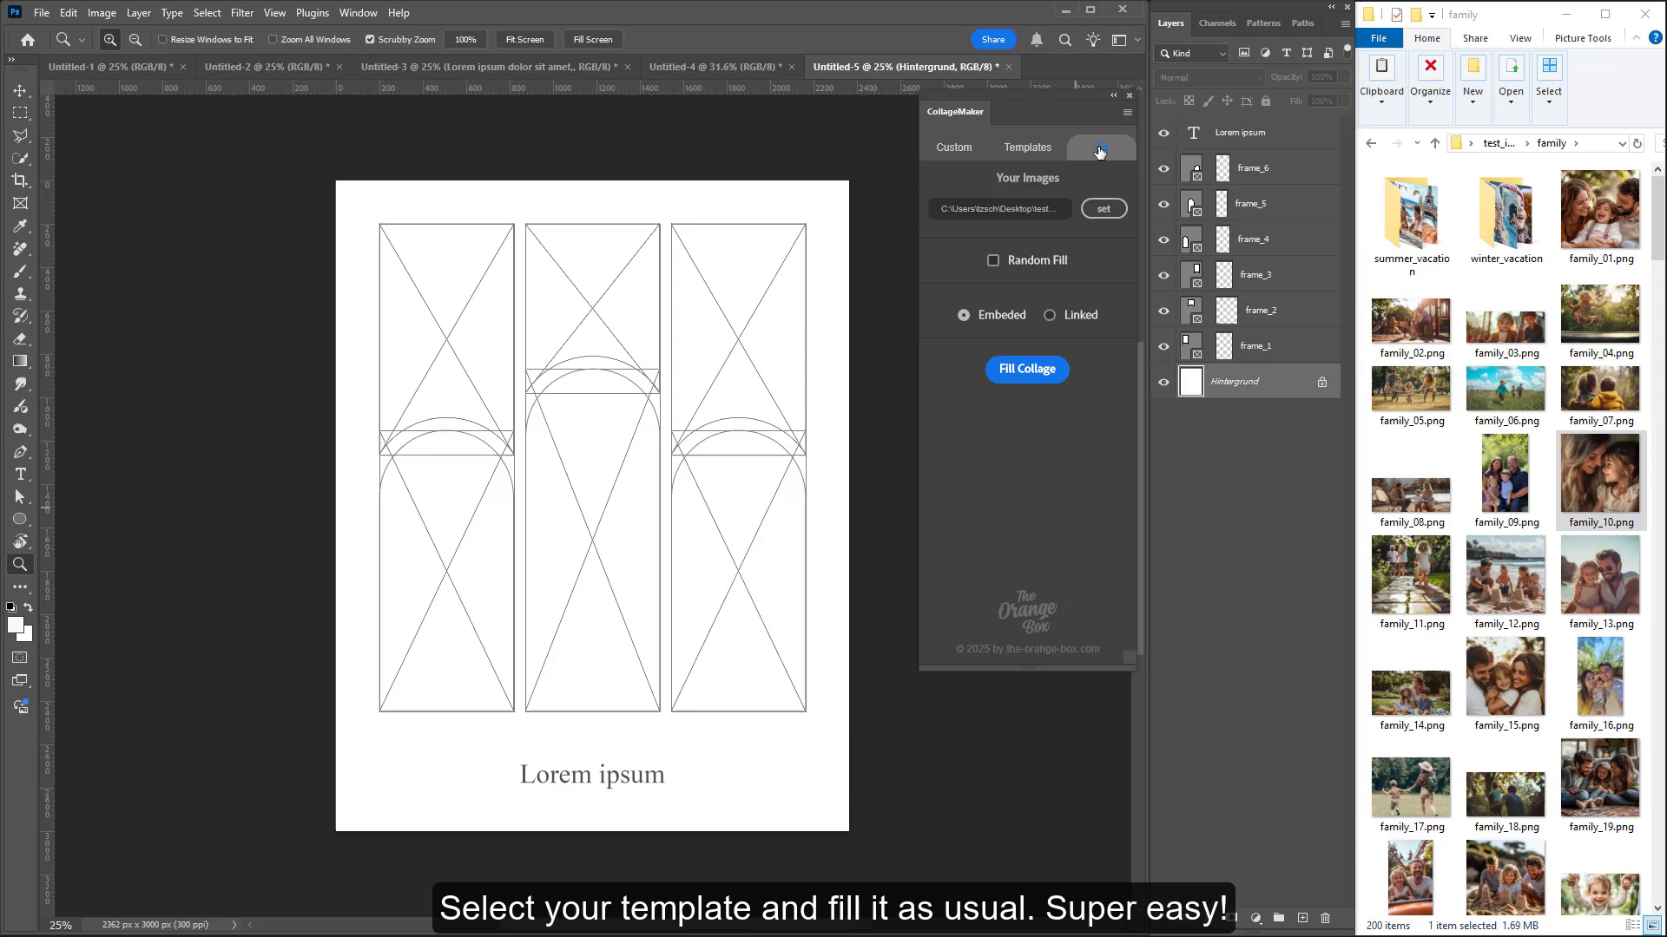
left_click(991, 261)
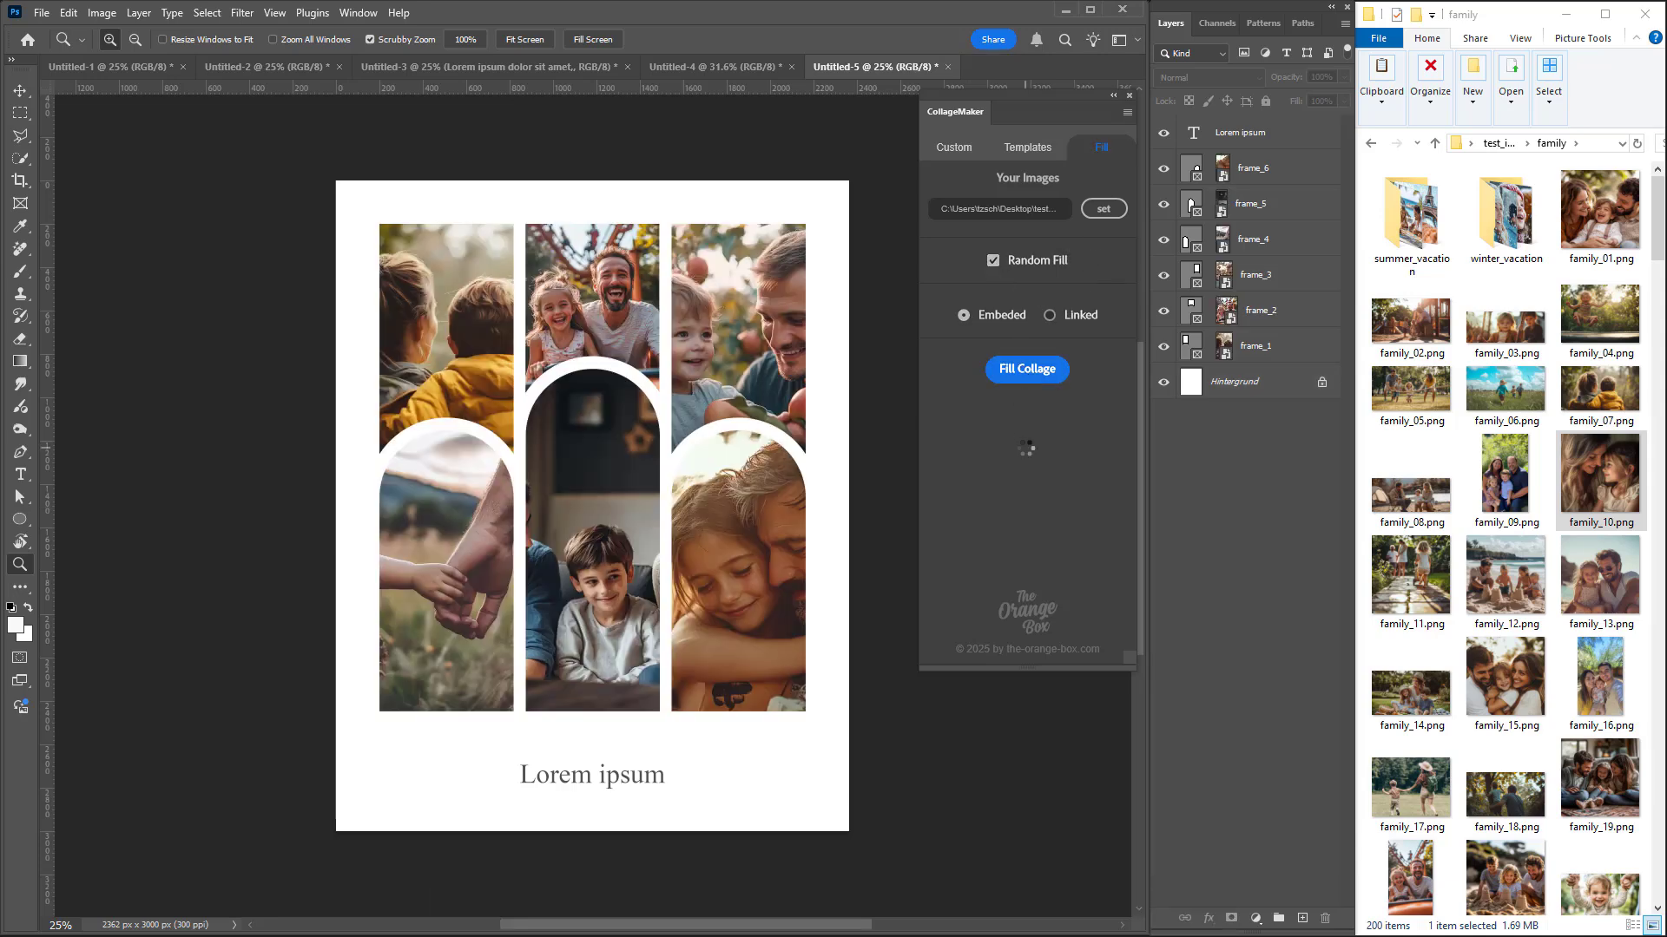
left_click(1023, 359)
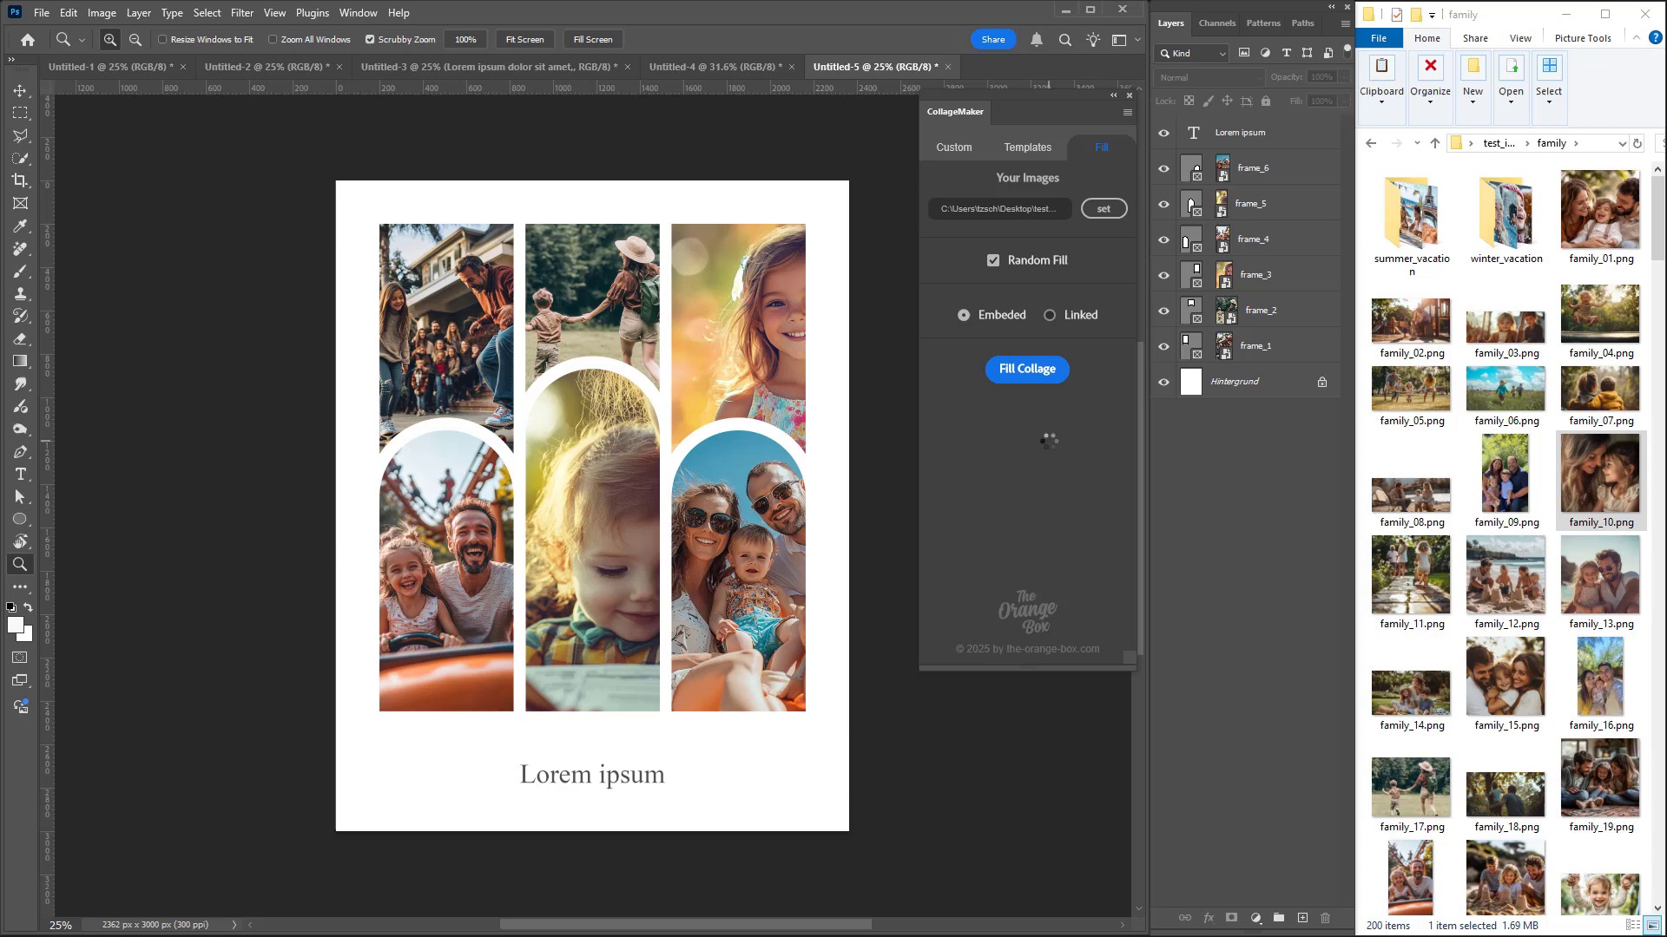
left_click(1043, 152)
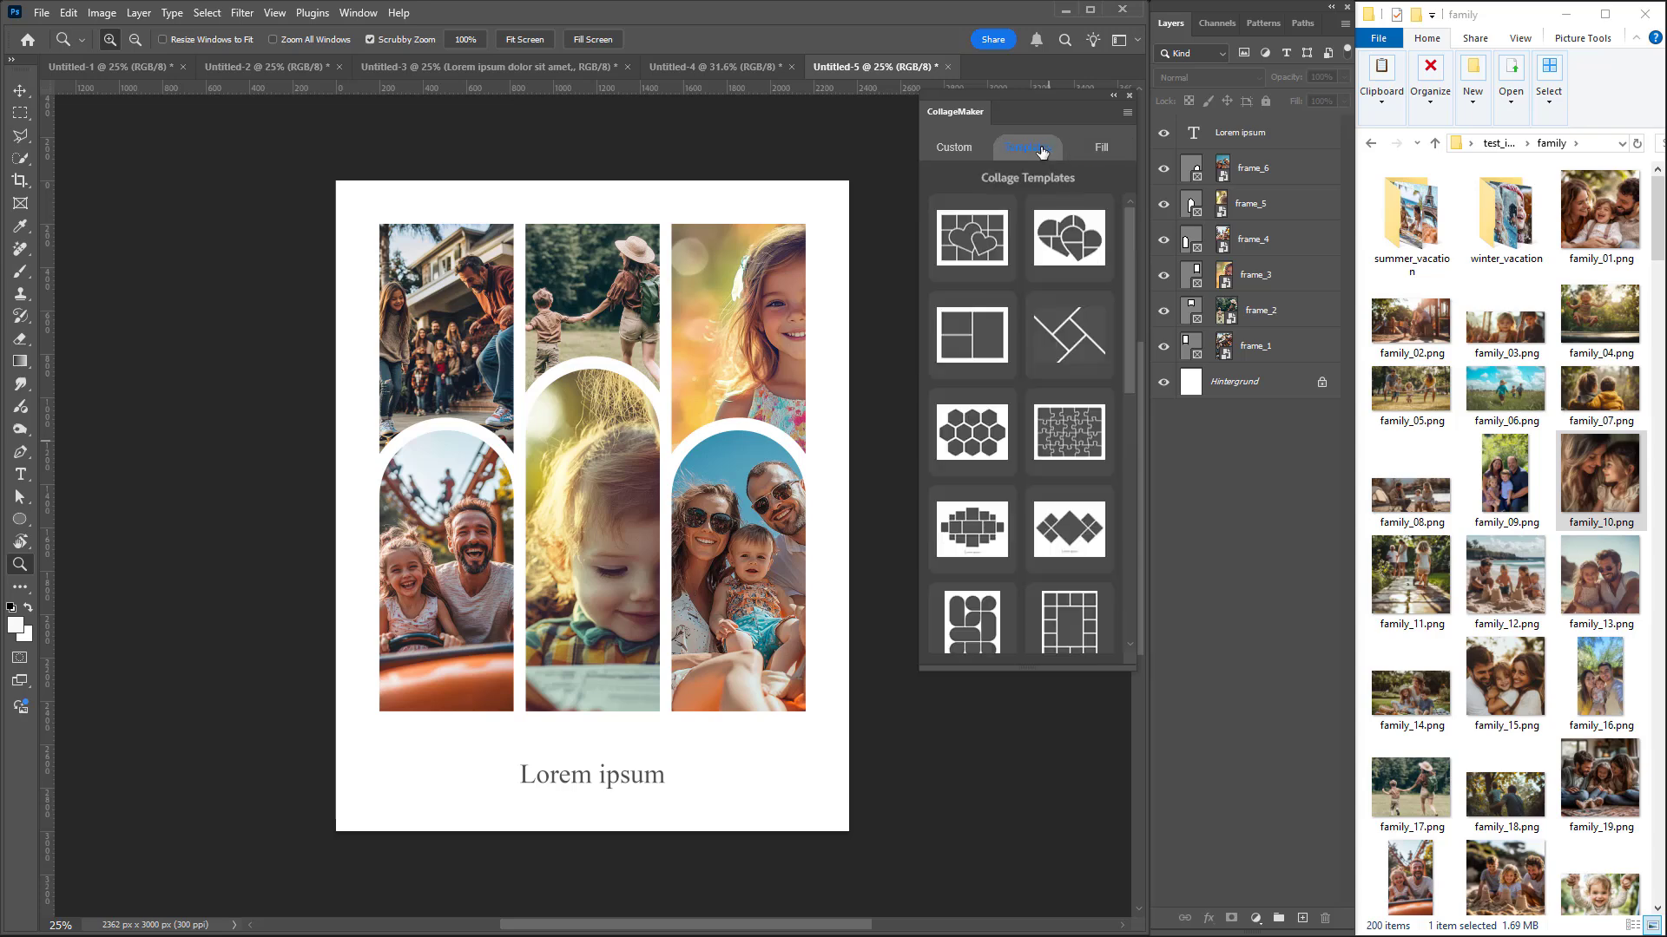
Step: Generate a new document from the two-overlapping-hearts template with thirteen empty frames
left_click(971, 239)
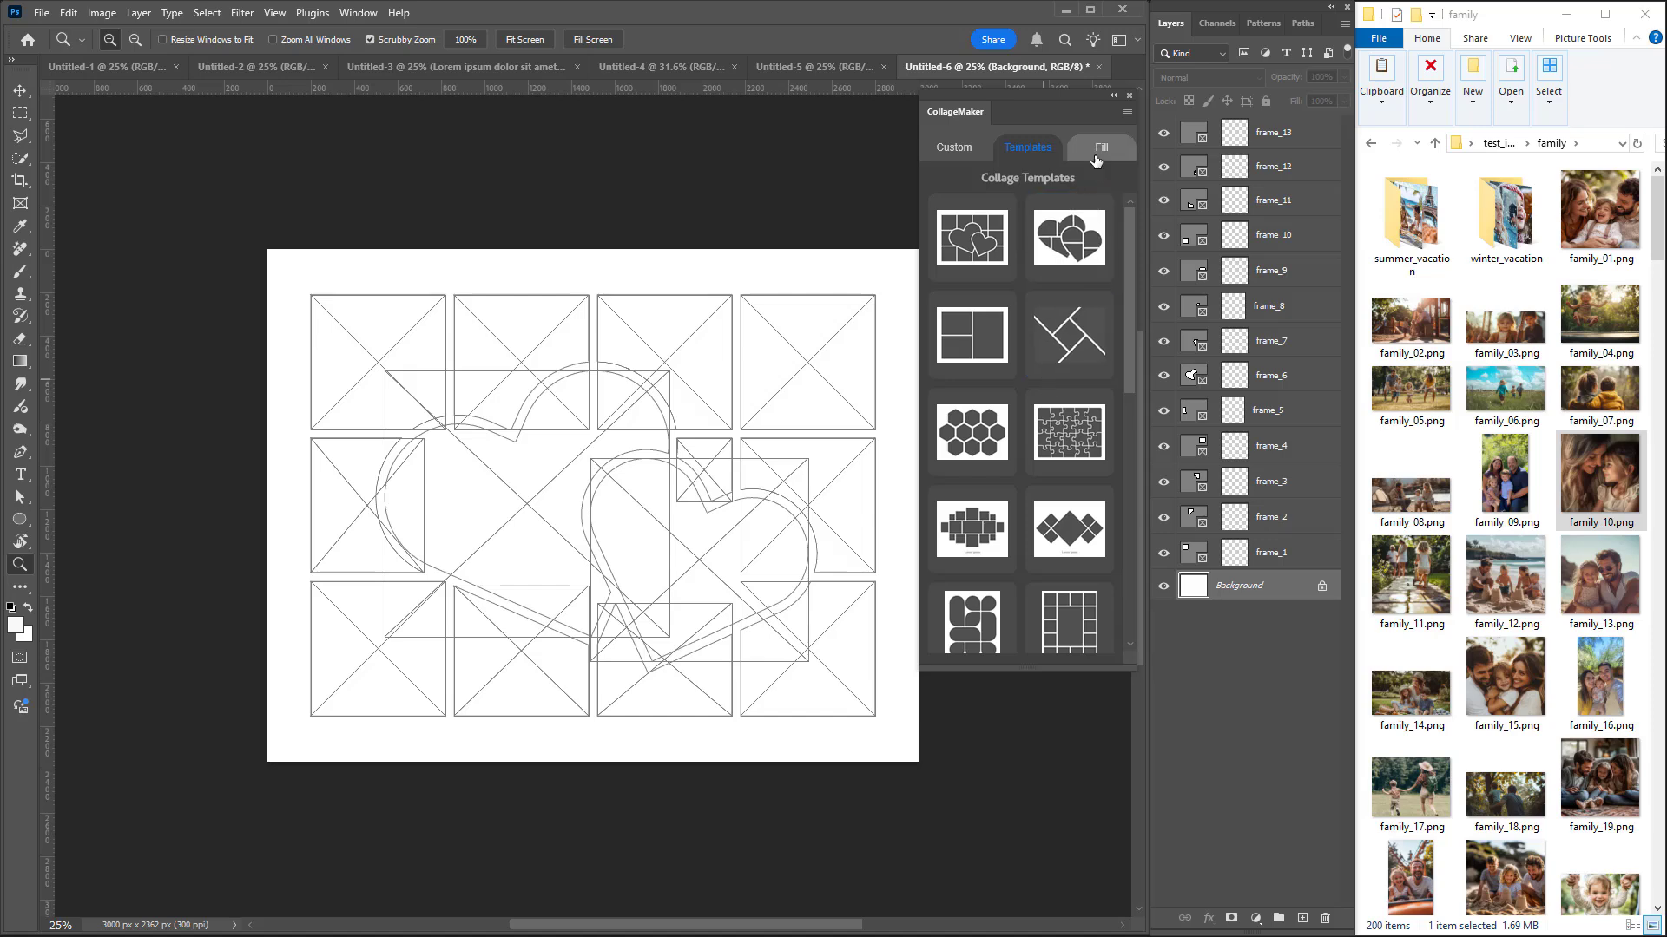